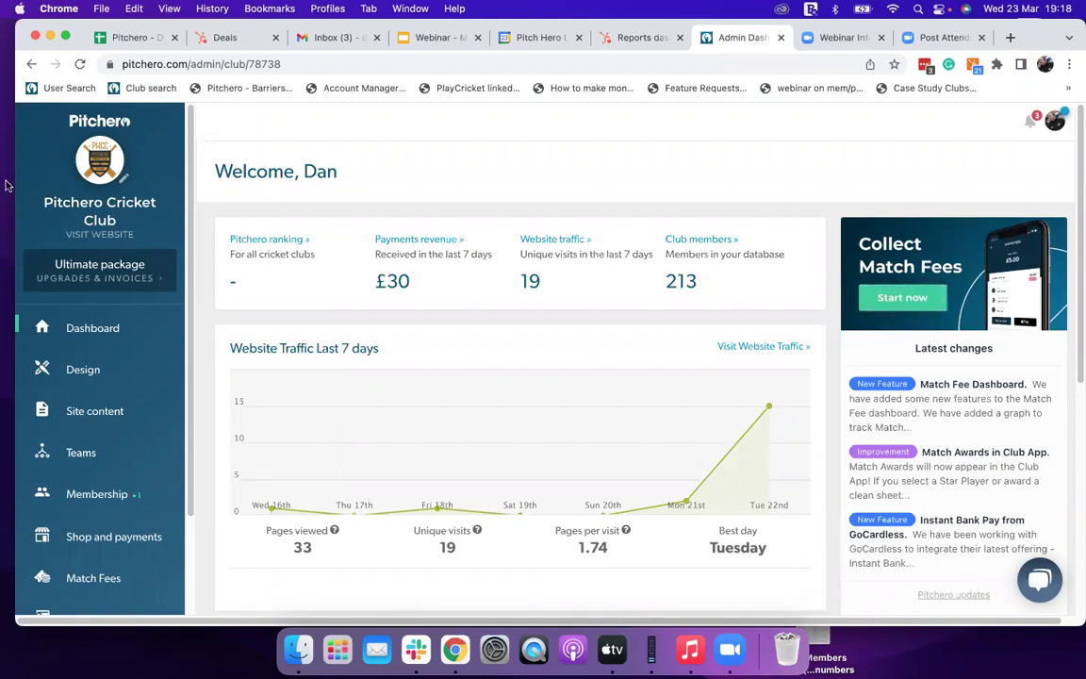
# Open the Membership Fields settings page from the sidebar's Membership section
pyautogui.scroll(-3, 118, 347)
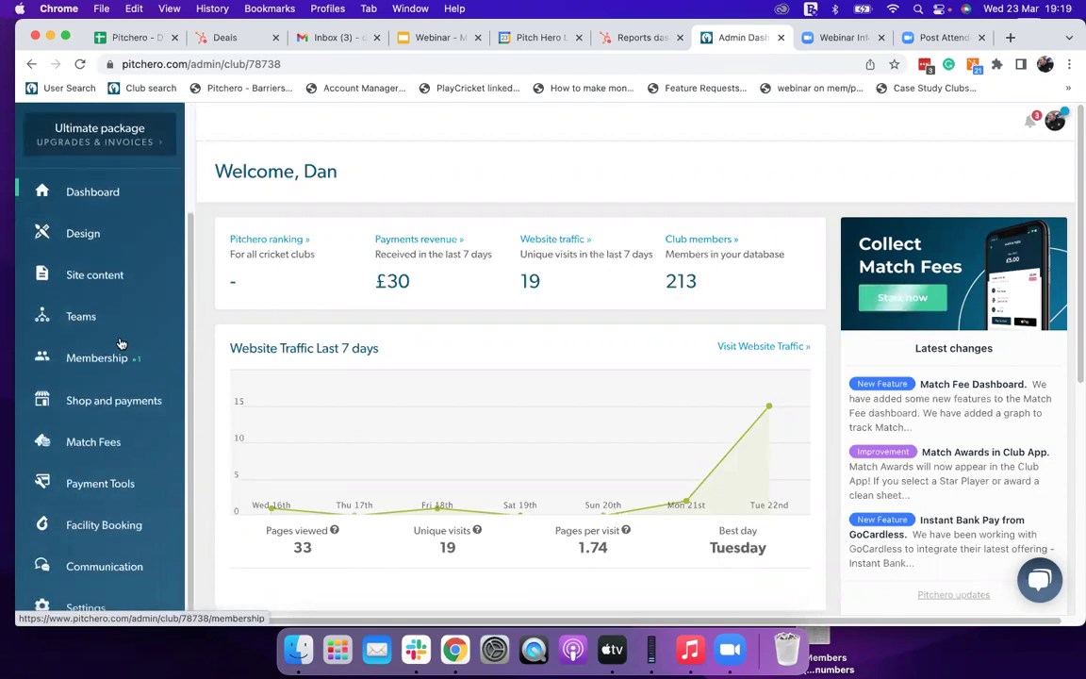
pyautogui.click(89, 359)
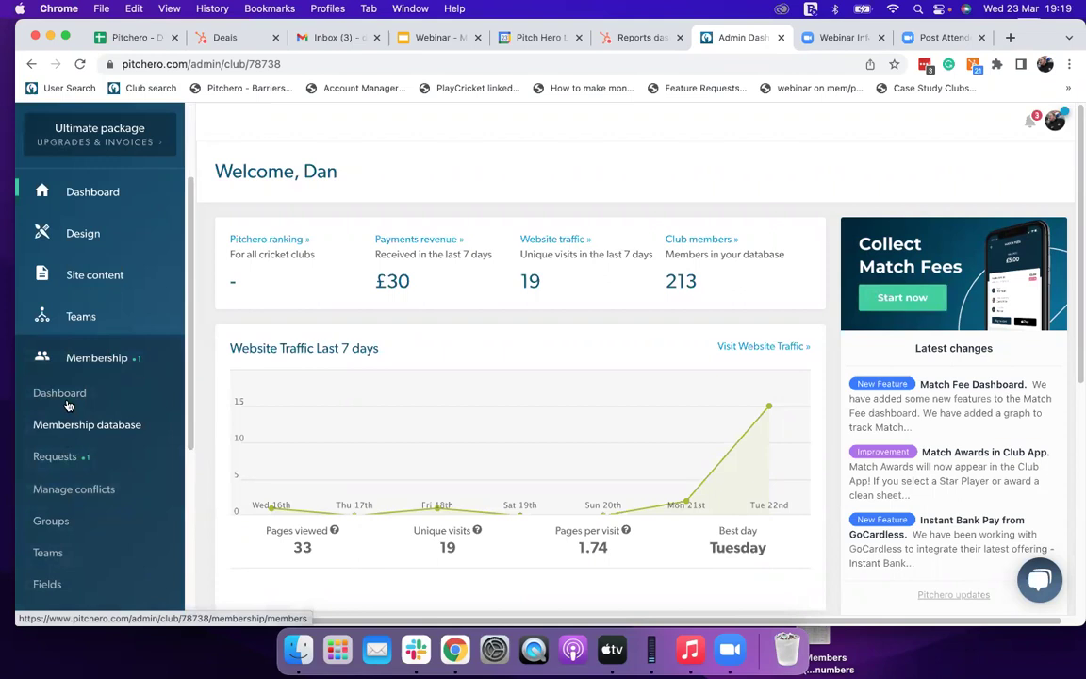
pyautogui.click(52, 583)
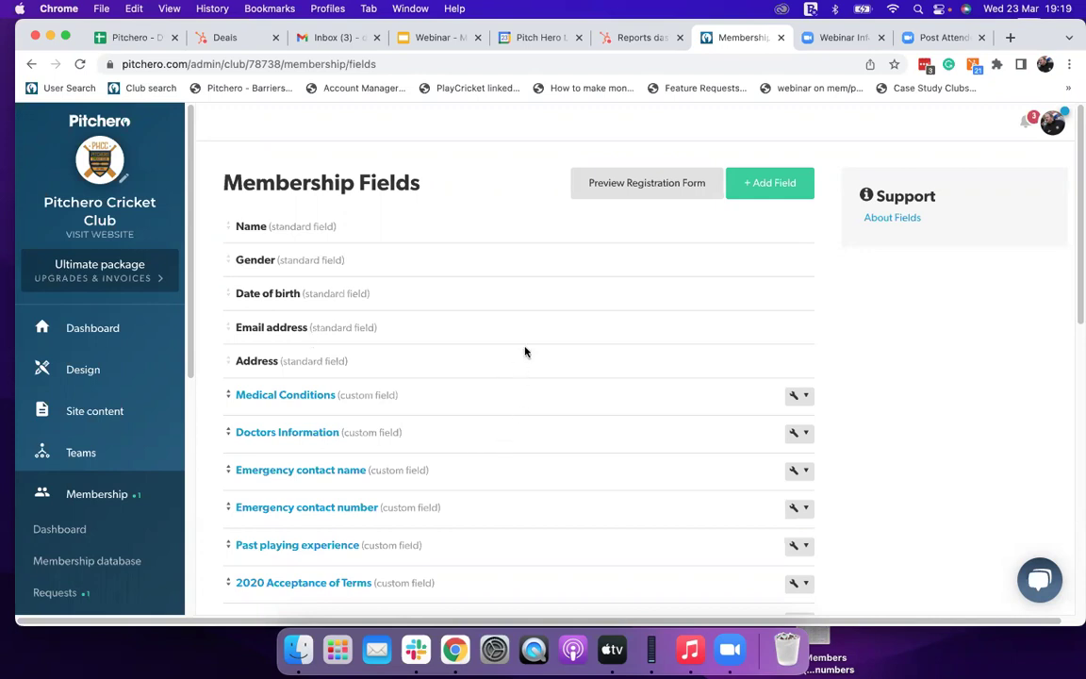
# Scroll through the membership fields, from Medical Conditions down to Playing position, Squad Number and Test
pyautogui.scroll(-1, 516, 355)
pyautogui.scroll(-1, 517, 355)
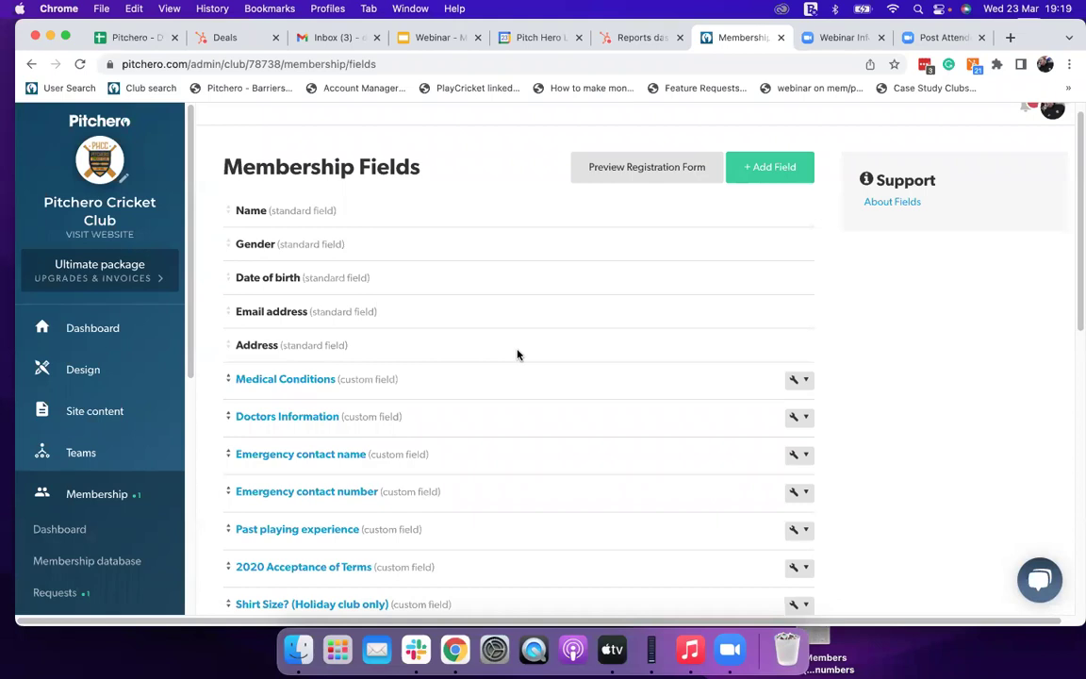
pyautogui.scroll(-2, 517, 355)
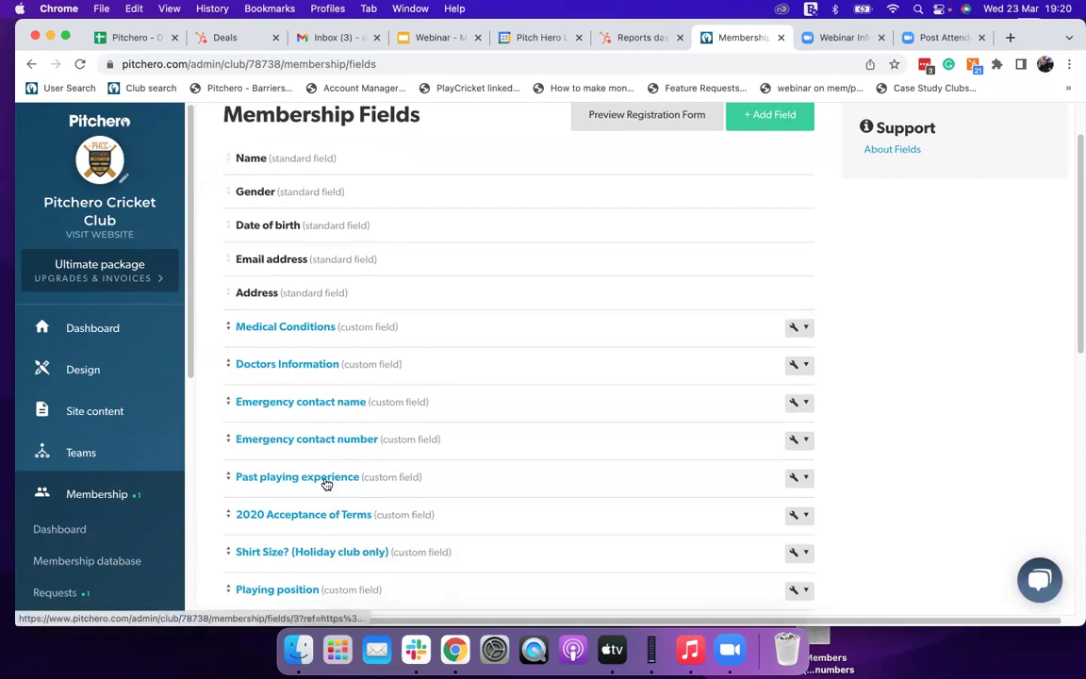
pyautogui.scroll(-1, 388, 454)
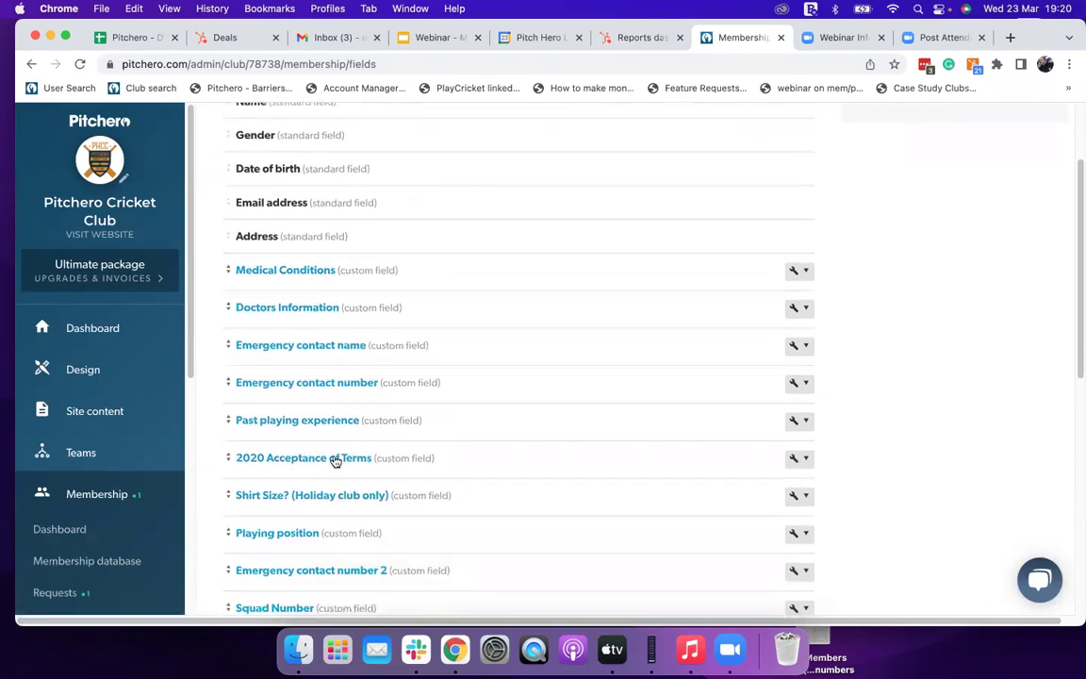
pyautogui.scroll(-1, 336, 460)
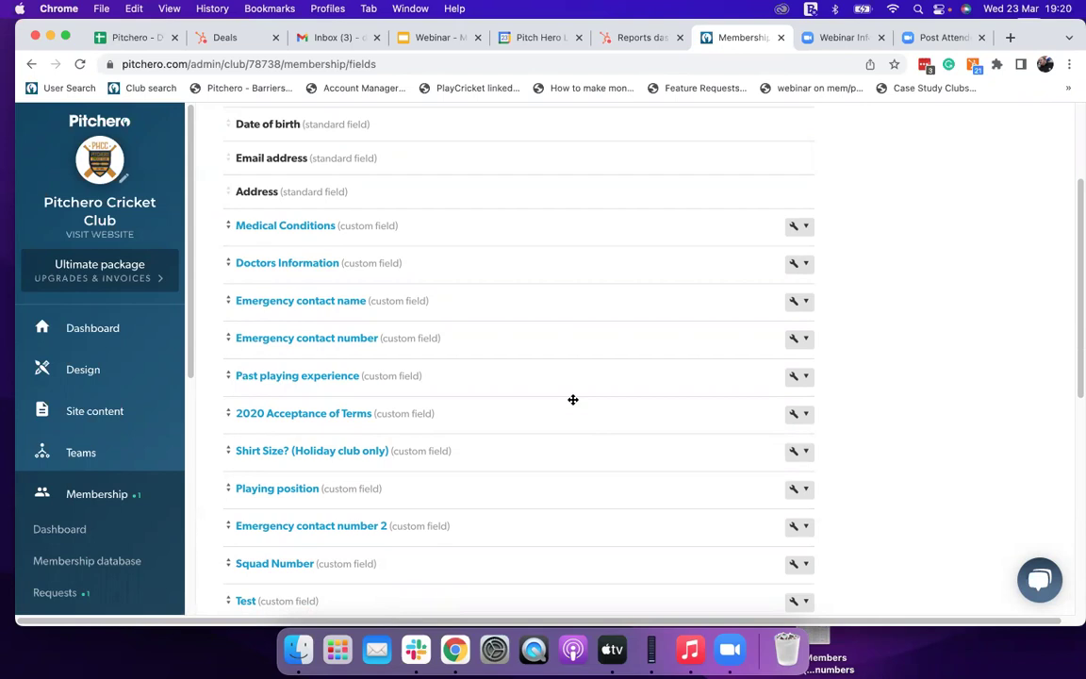
pyautogui.scroll(5, 553, 446)
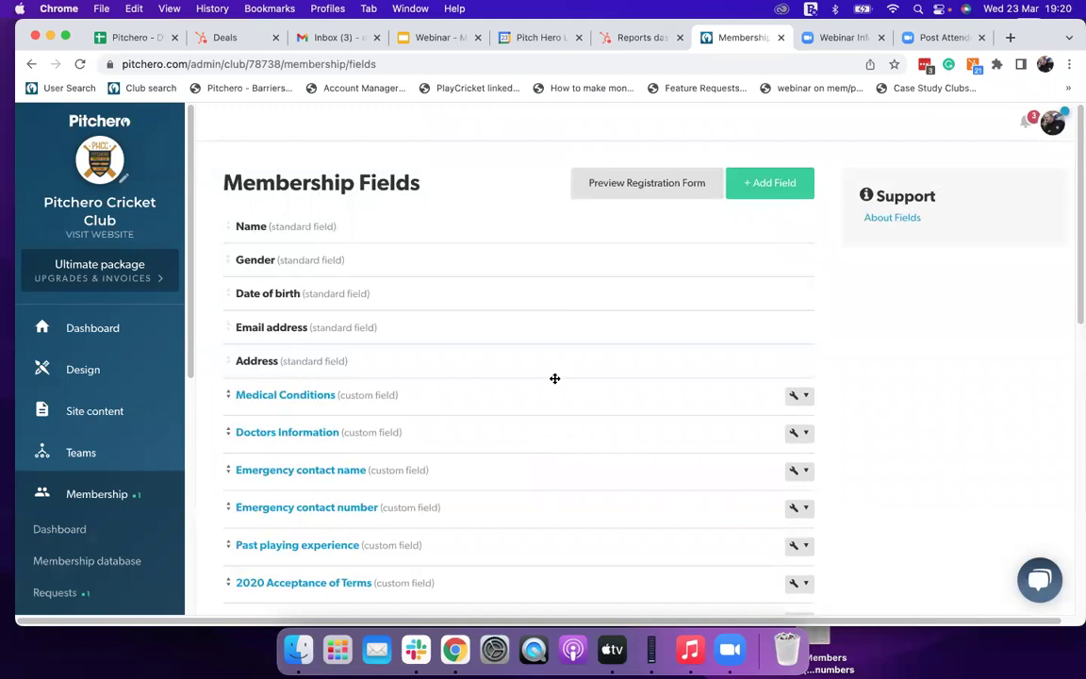
pyautogui.scroll(-1, 66, 353)
pyautogui.scroll(-1, 66, 353)
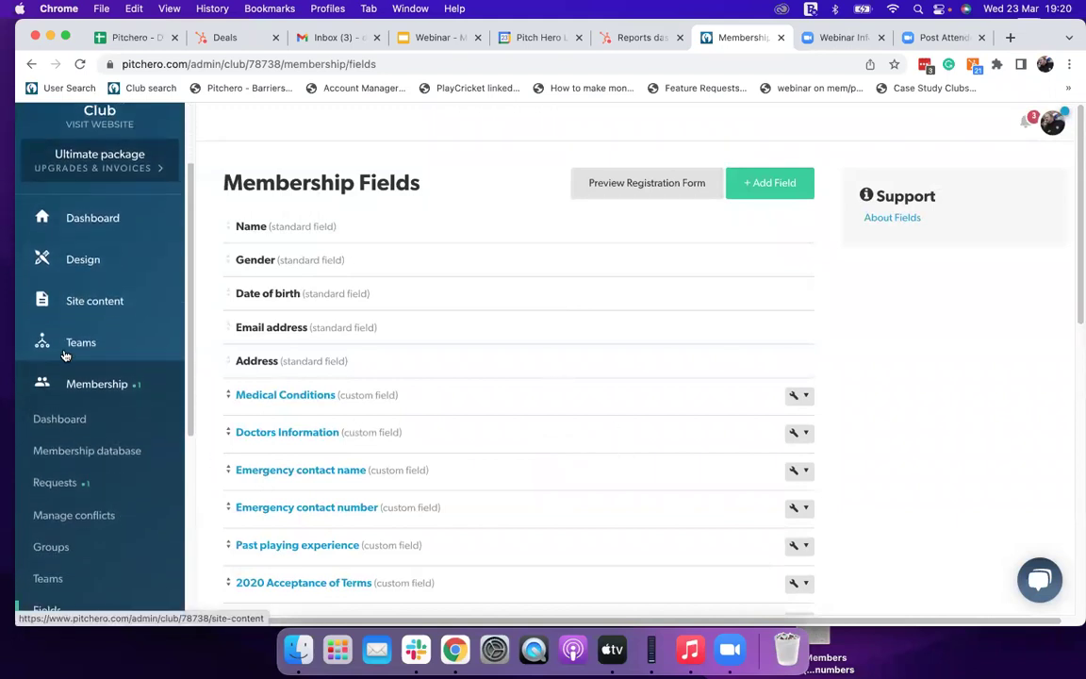
# View the full membership info for the pending Men's 1st XI Player request
pyautogui.click(47, 480)
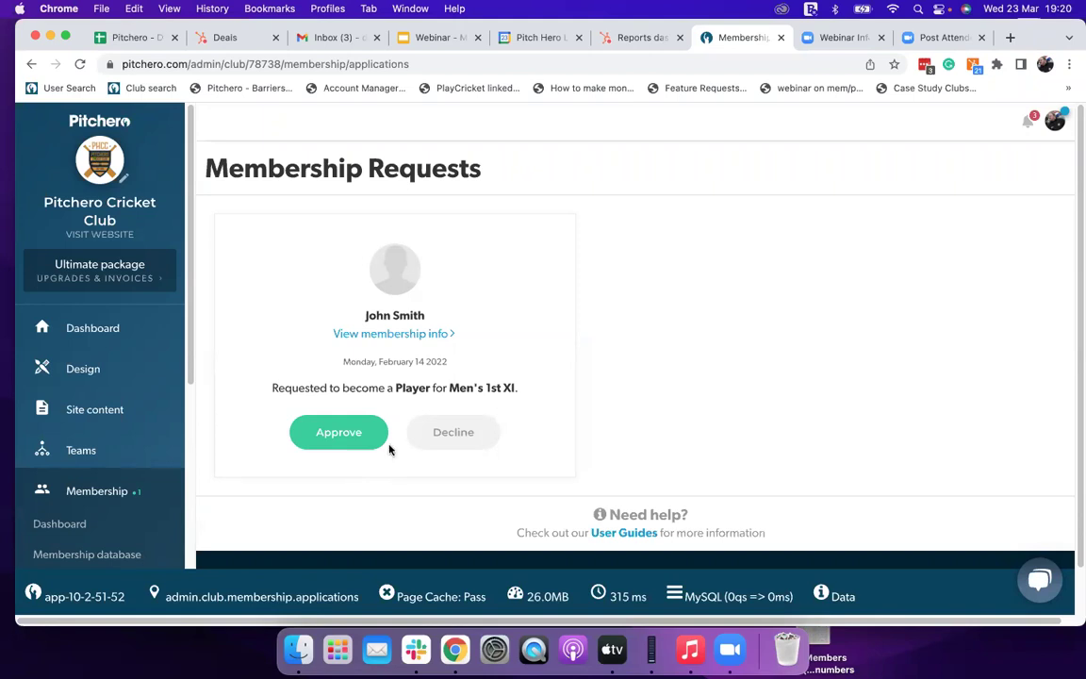
pyautogui.click(408, 338)
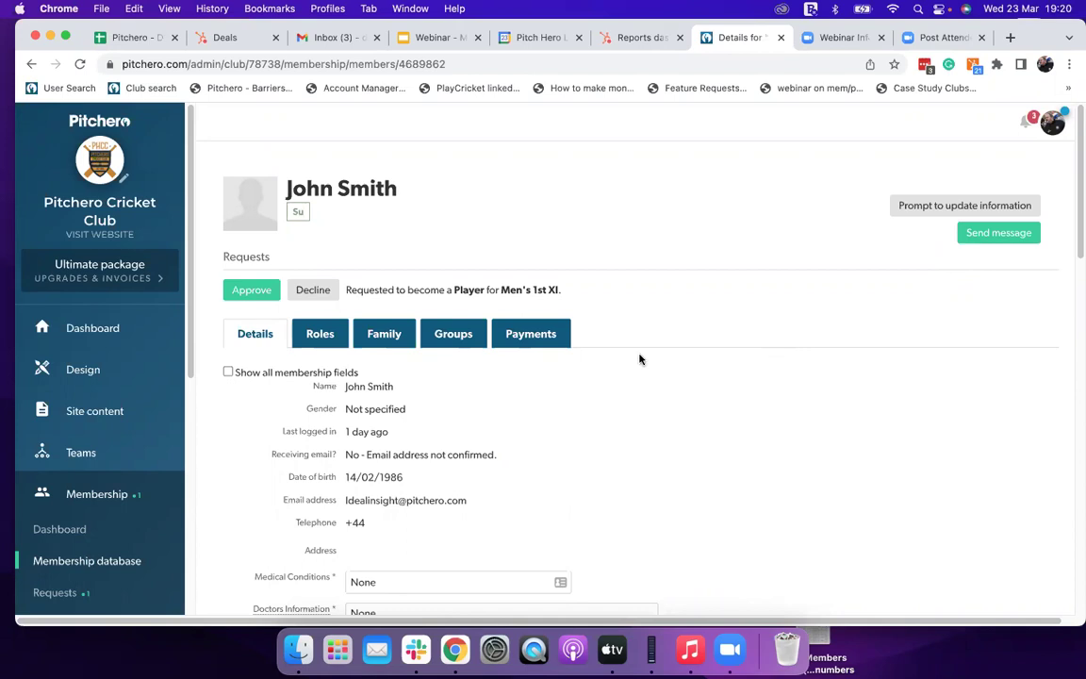
# Review the applicant's member details, then go to the Registration form page under Membership
pyautogui.scroll(-3, 130, 443)
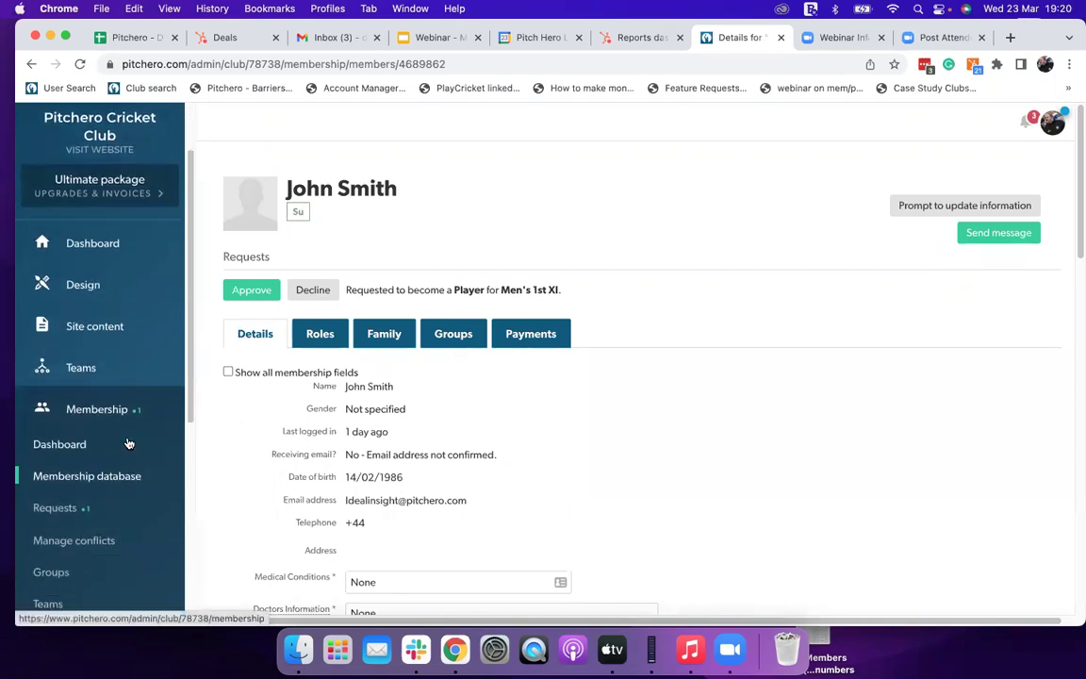
pyautogui.scroll(-2, 139, 451)
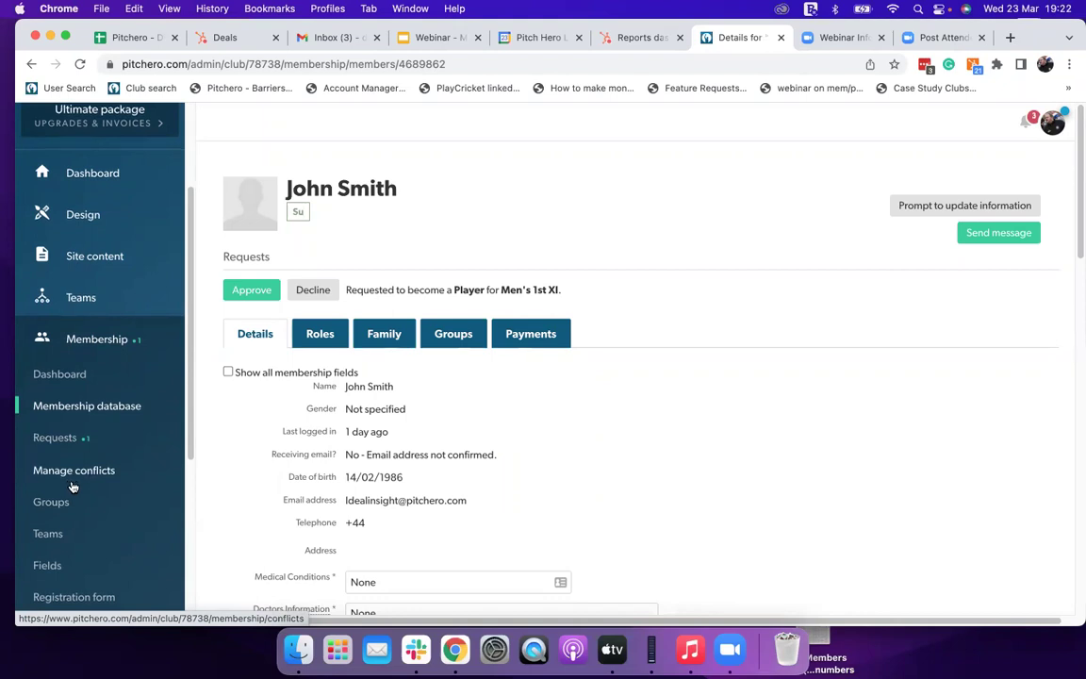
pyautogui.scroll(-2, 70, 488)
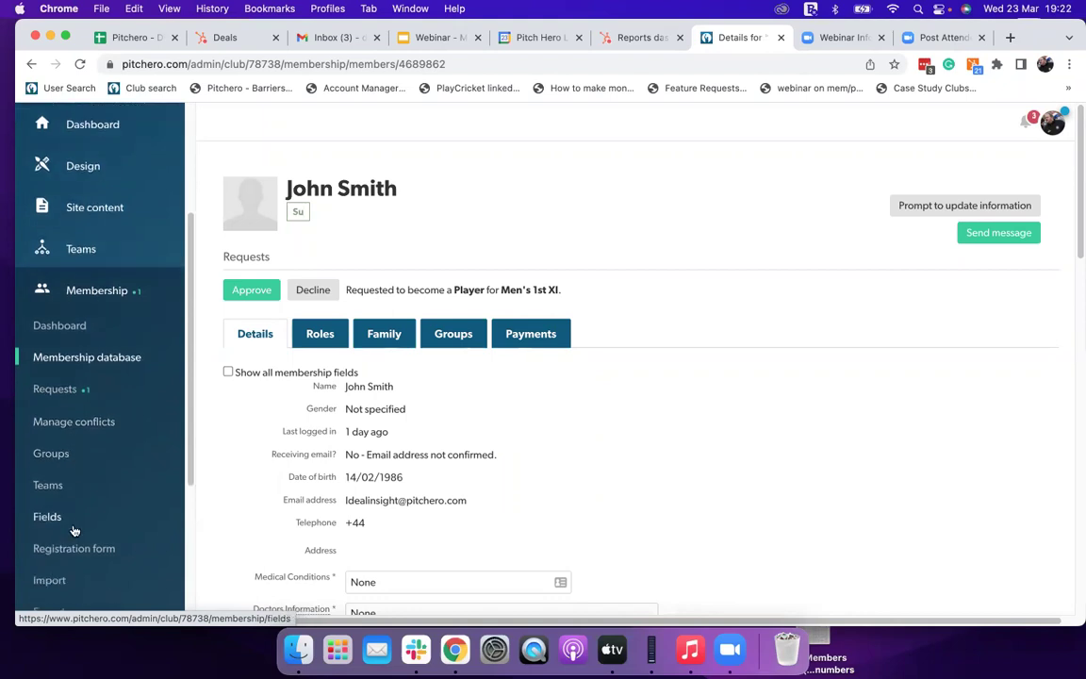
pyautogui.click(68, 549)
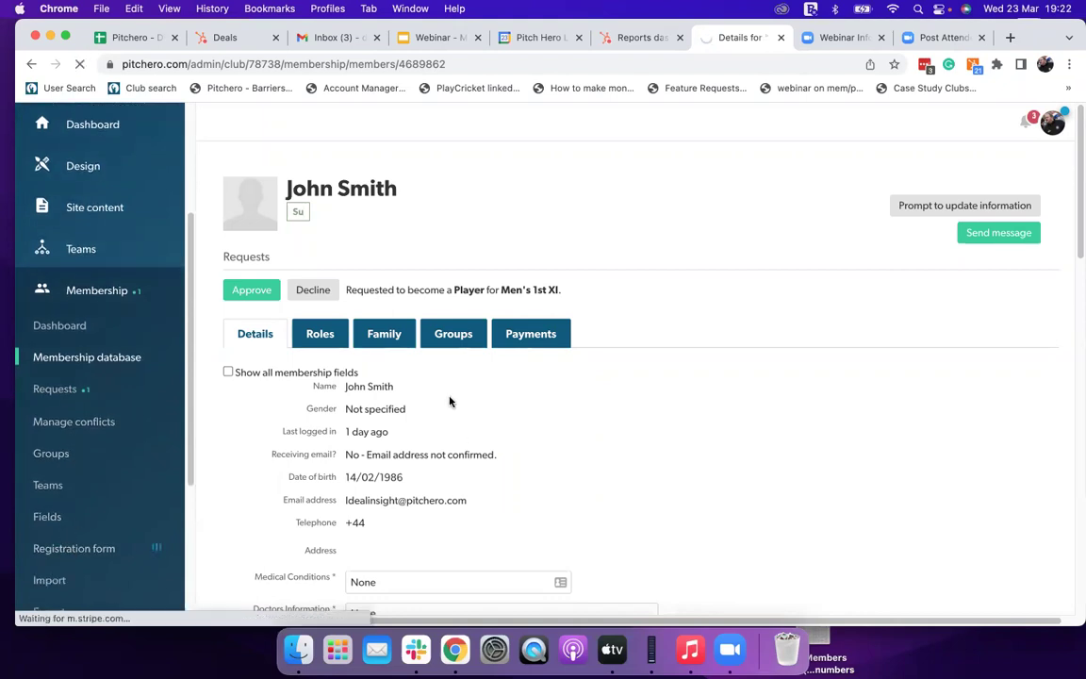
# Preview the registration form for Club Member and Player roles, then open the 213-member Membership Database
pyautogui.click(335, 251)
pyautogui.click(278, 252)
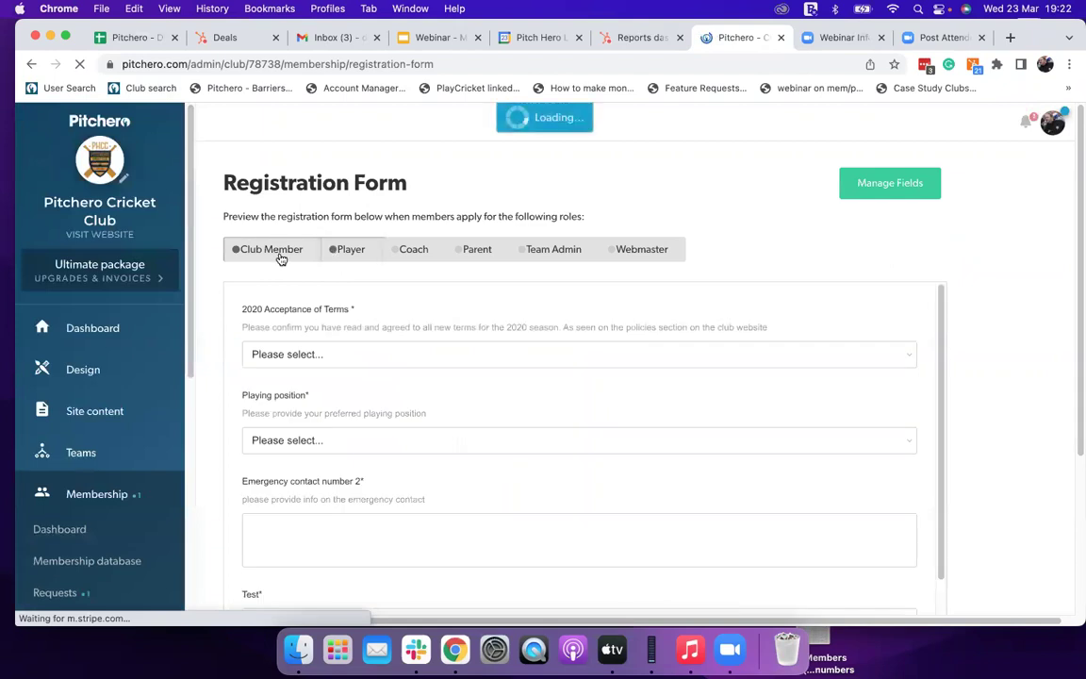
pyautogui.click(250, 253)
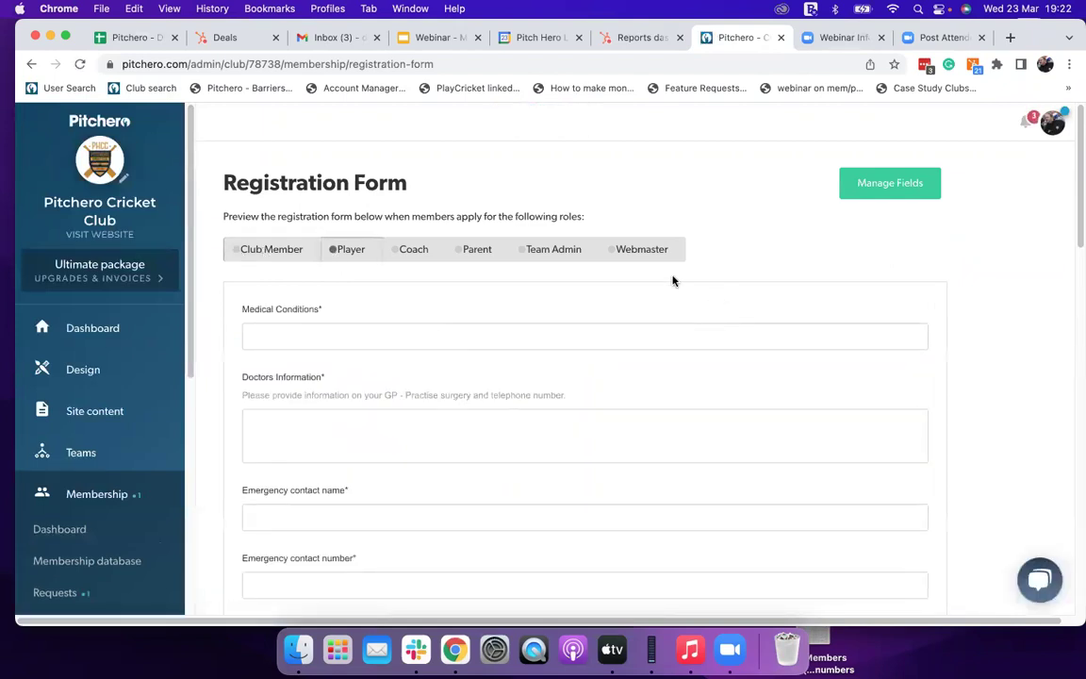
pyautogui.scroll(-2, 651, 283)
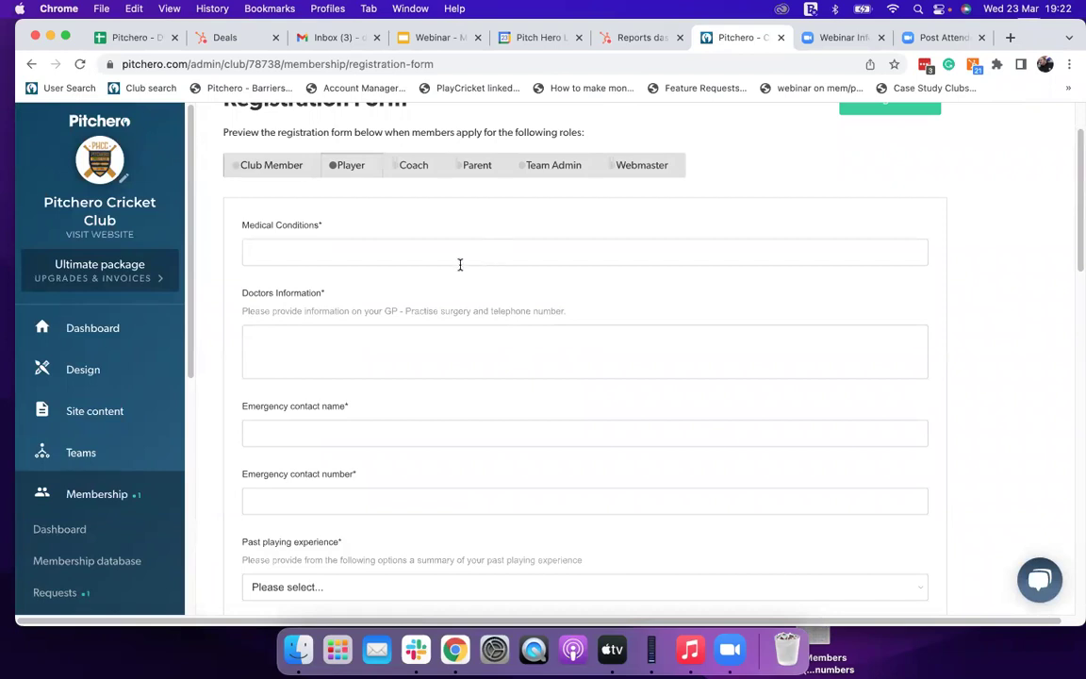
pyautogui.scroll(-3, 415, 247)
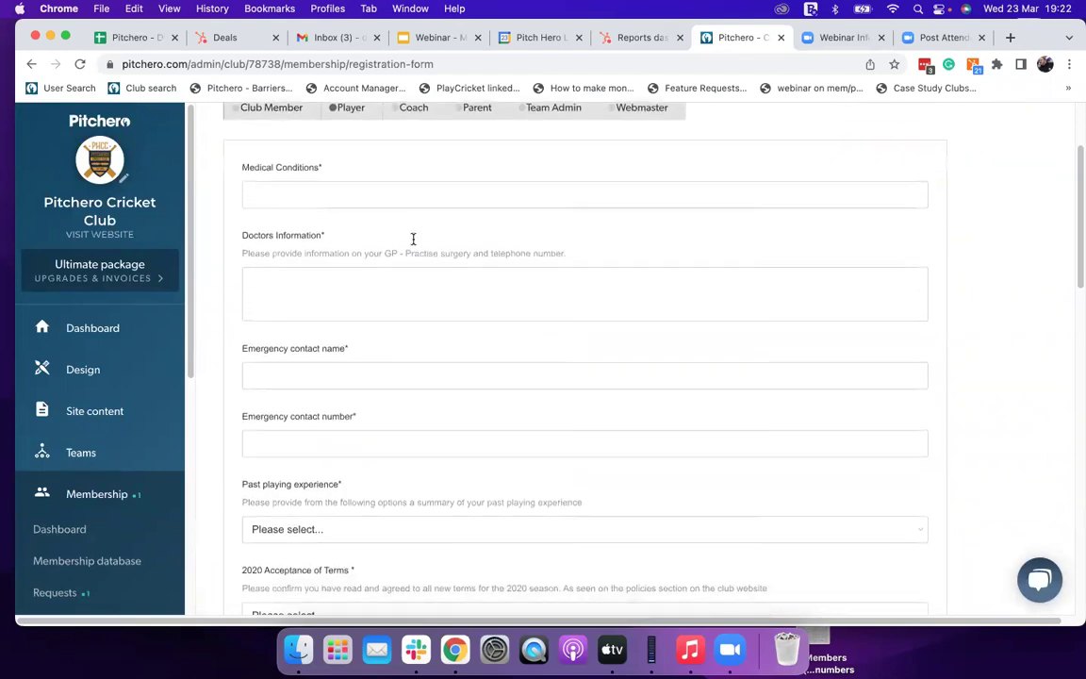
pyautogui.scroll(-1, 412, 276)
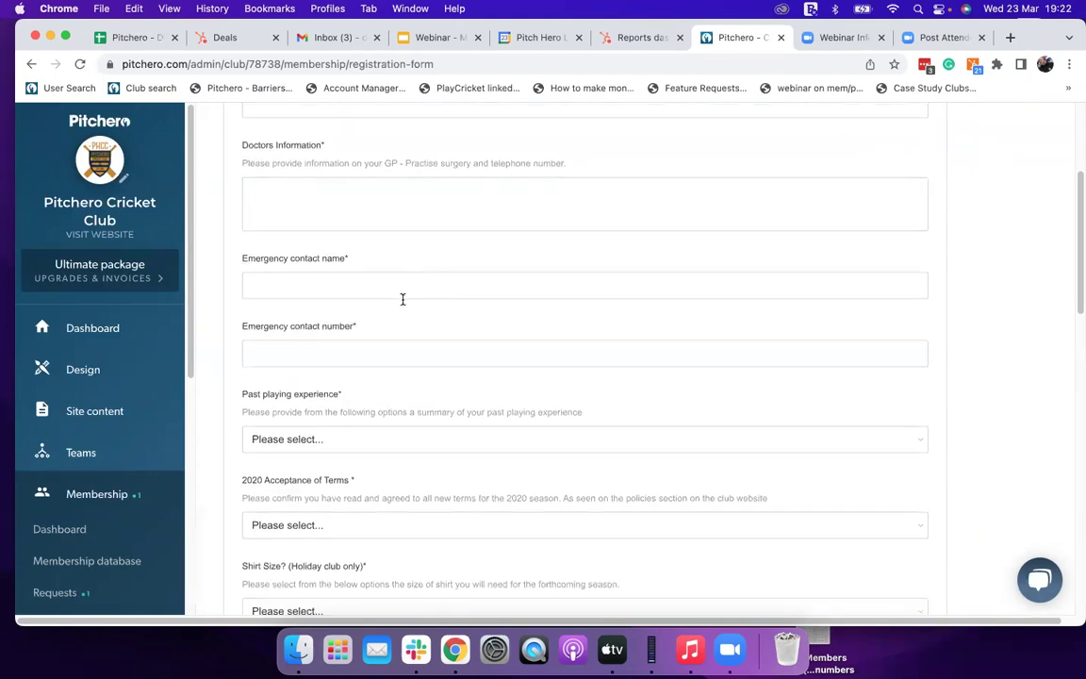
pyautogui.scroll(-2, 401, 307)
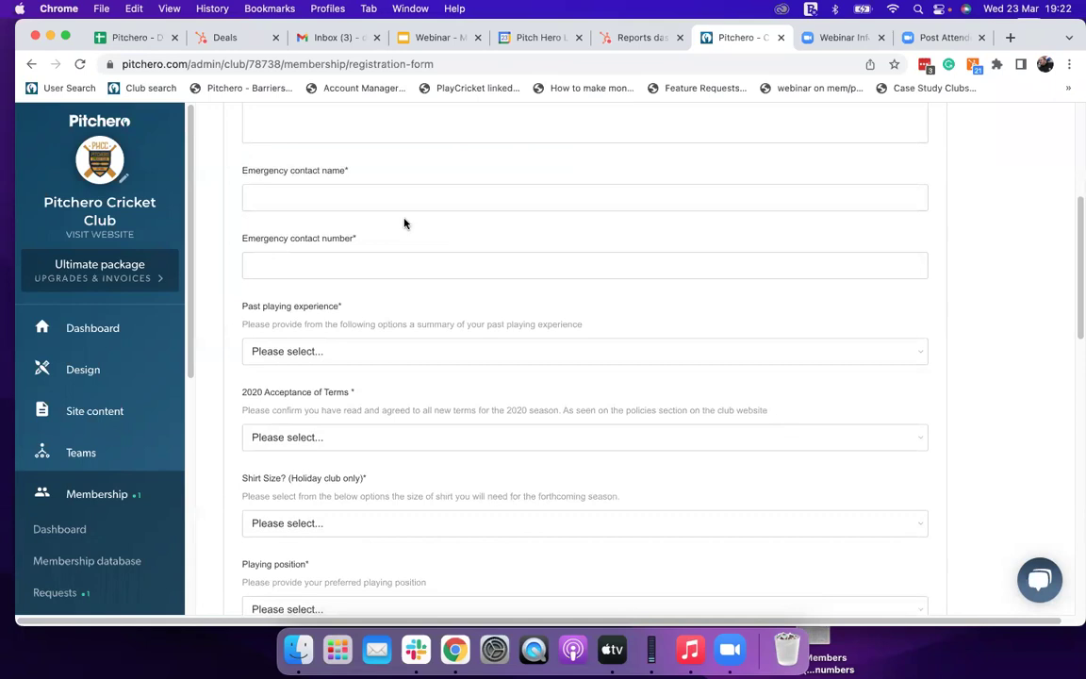
pyautogui.click(97, 563)
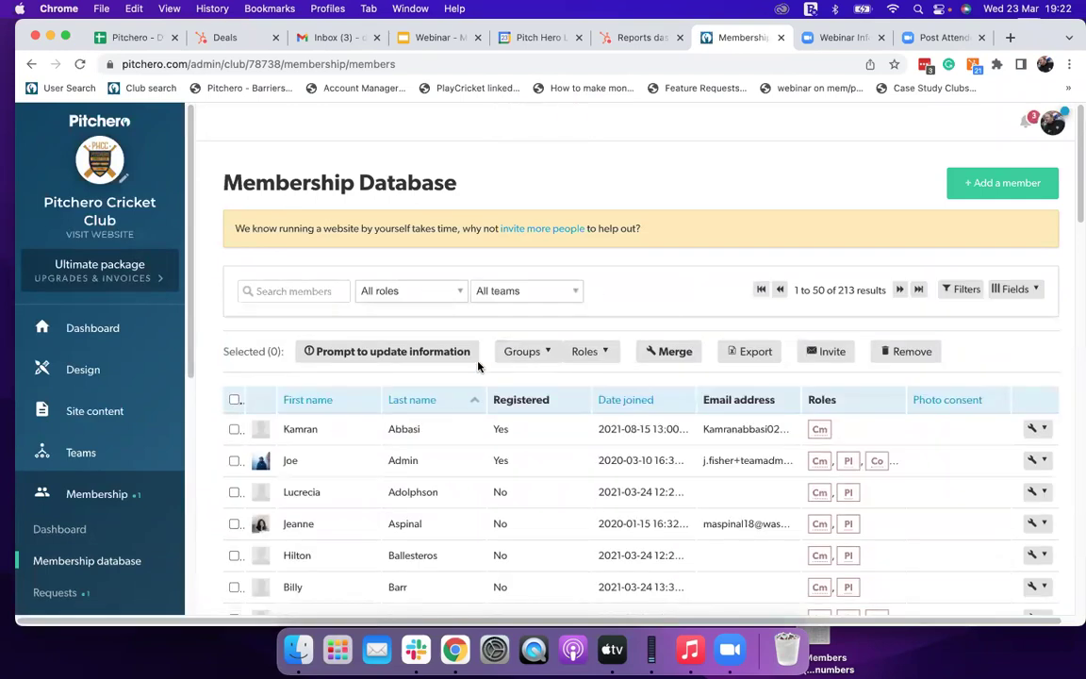
# Open a member's record, scroll through their Details, and view their Family links
pyautogui.click(340, 464)
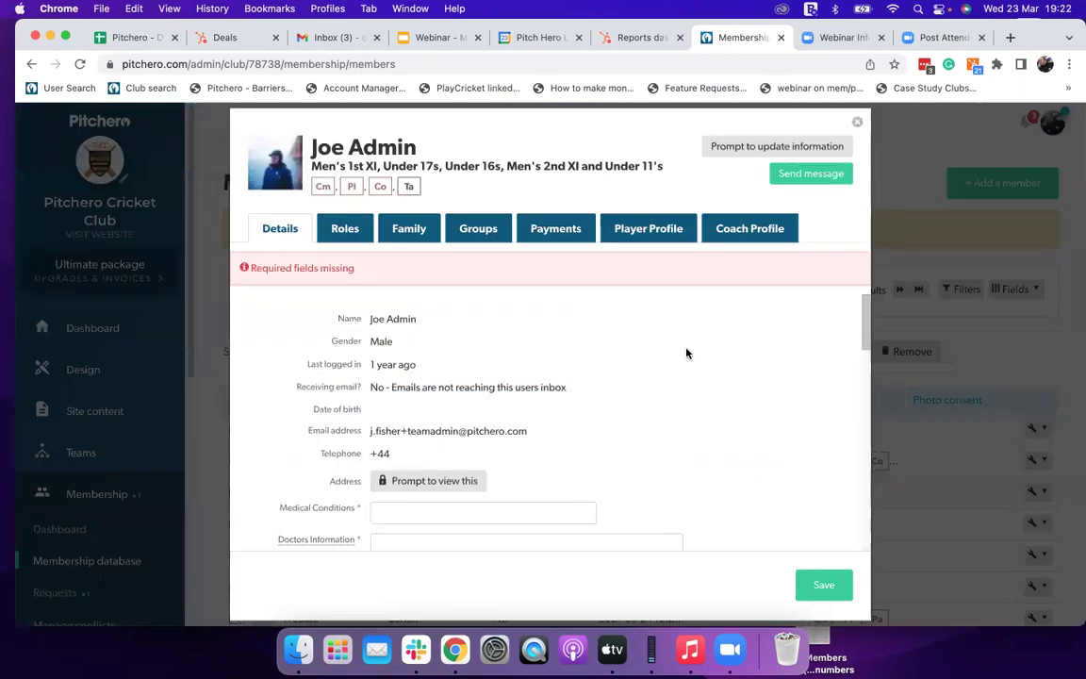
pyautogui.scroll(-1, 684, 352)
pyautogui.scroll(-5, 574, 351)
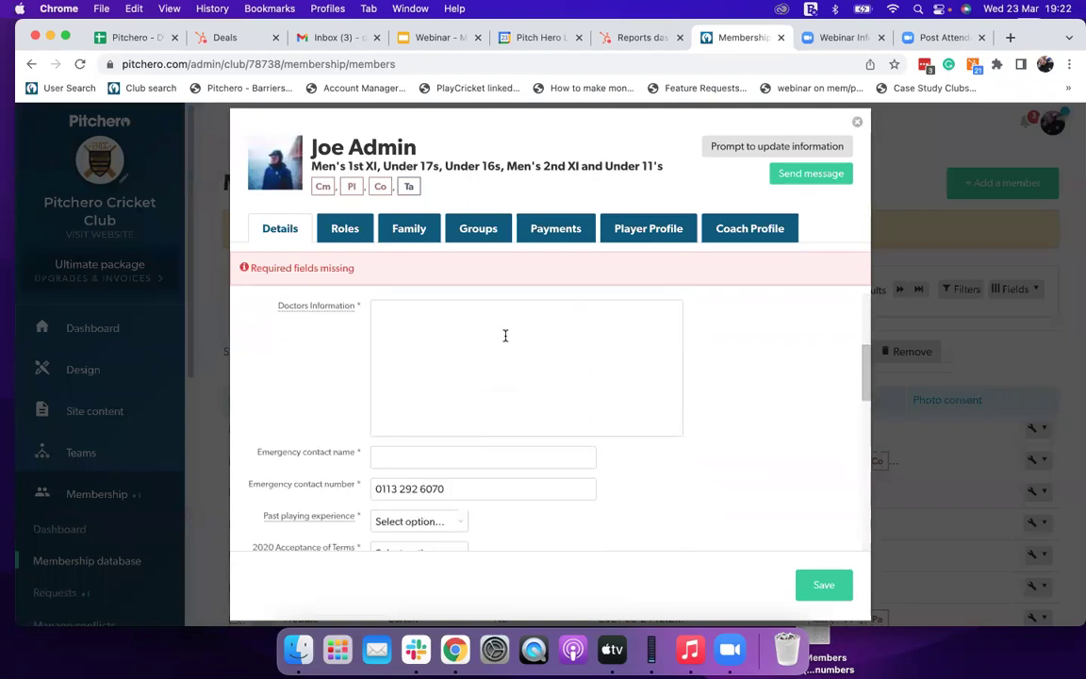
pyautogui.scroll(-4, 490, 319)
pyautogui.scroll(-8, 487, 321)
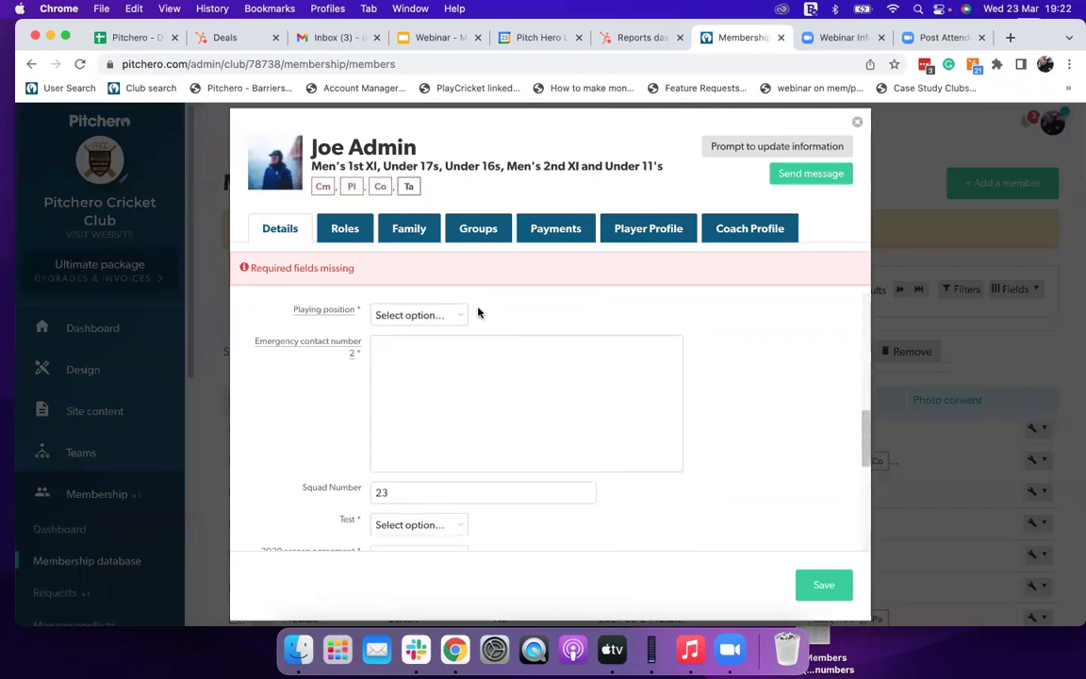
pyautogui.scroll(-5, 486, 316)
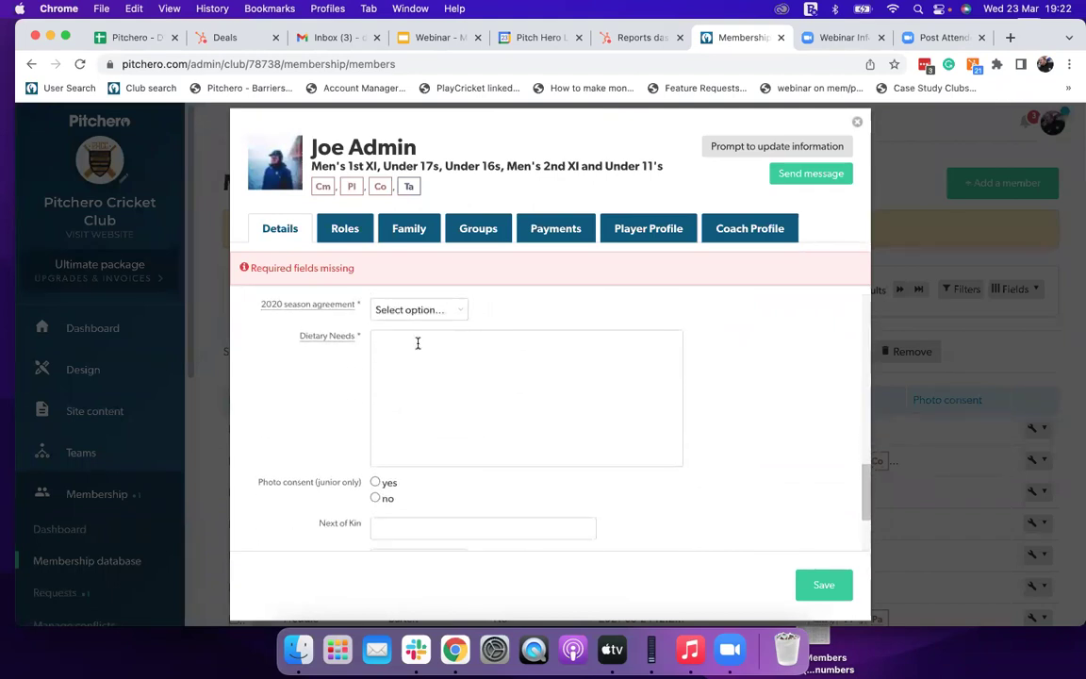
pyautogui.click(417, 235)
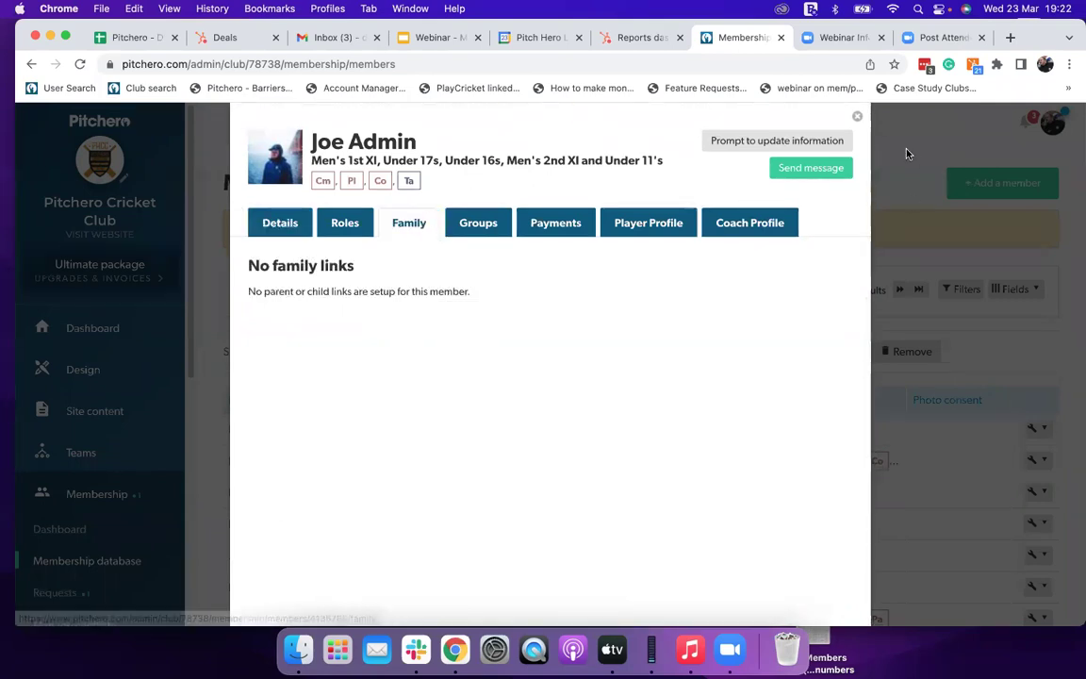
# Close the member profile and search the members list by a surname
pyautogui.click(860, 121)
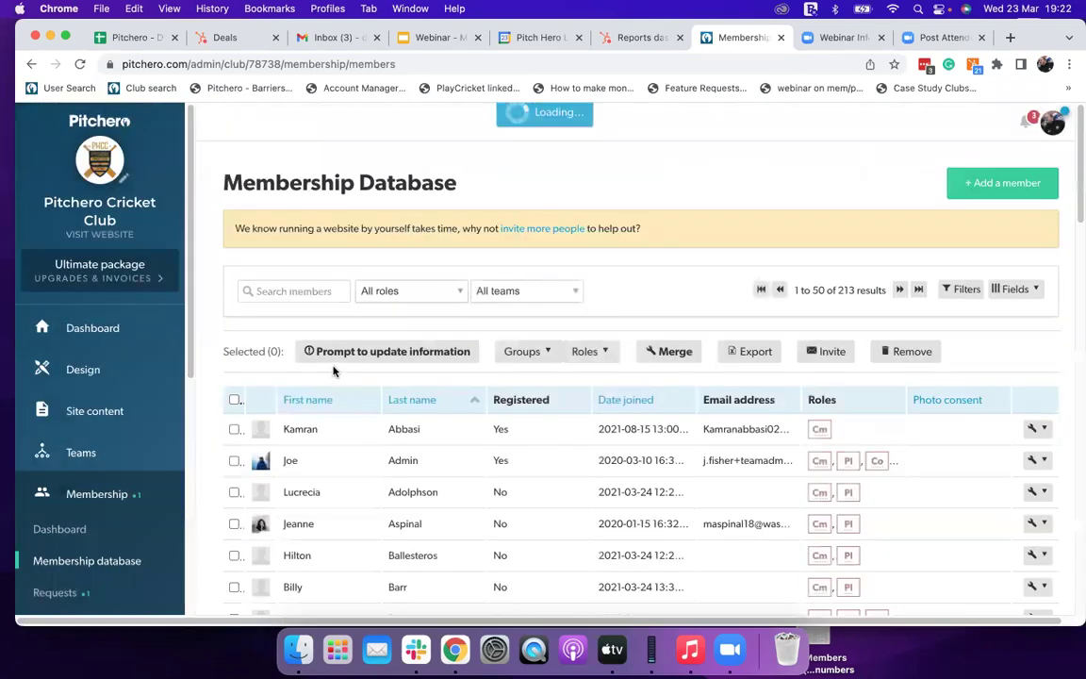
pyautogui.click(294, 289)
pyautogui.write('ingham')
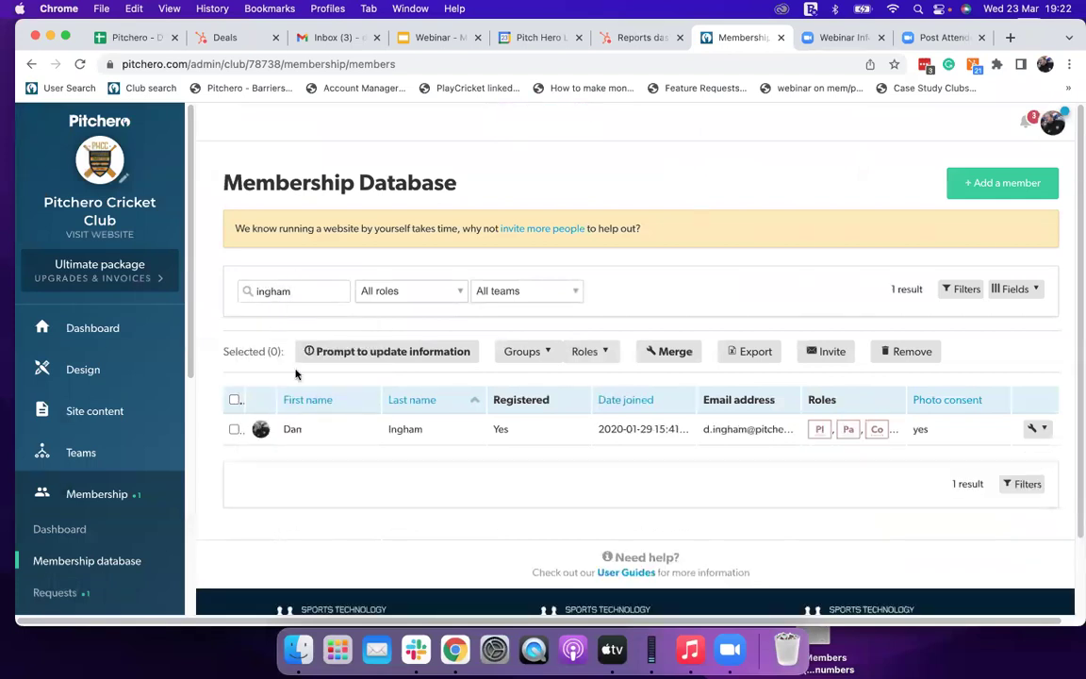
# Open the matching member's profile, check the two linked children under Family, and close it
pyautogui.click(326, 436)
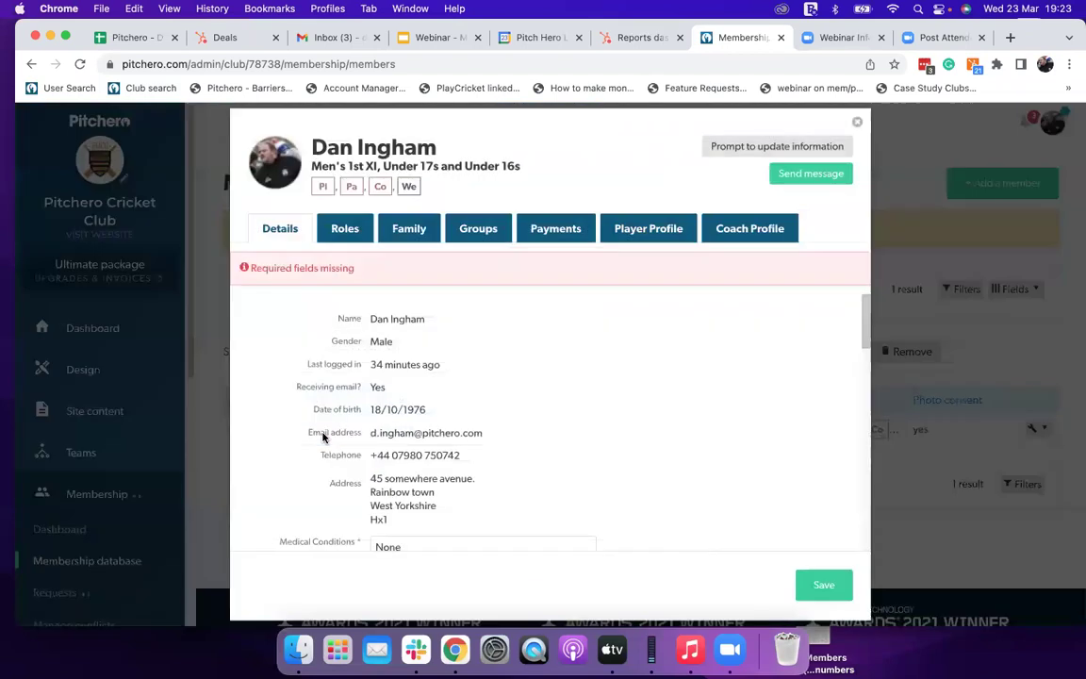
pyautogui.click(400, 228)
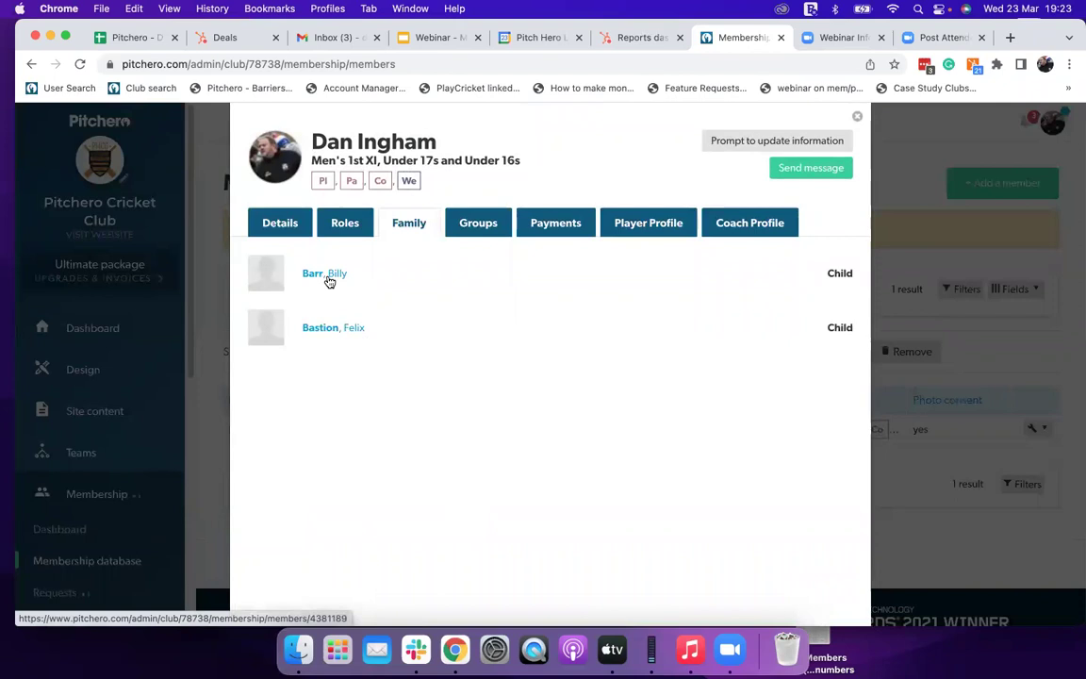
pyautogui.click(858, 118)
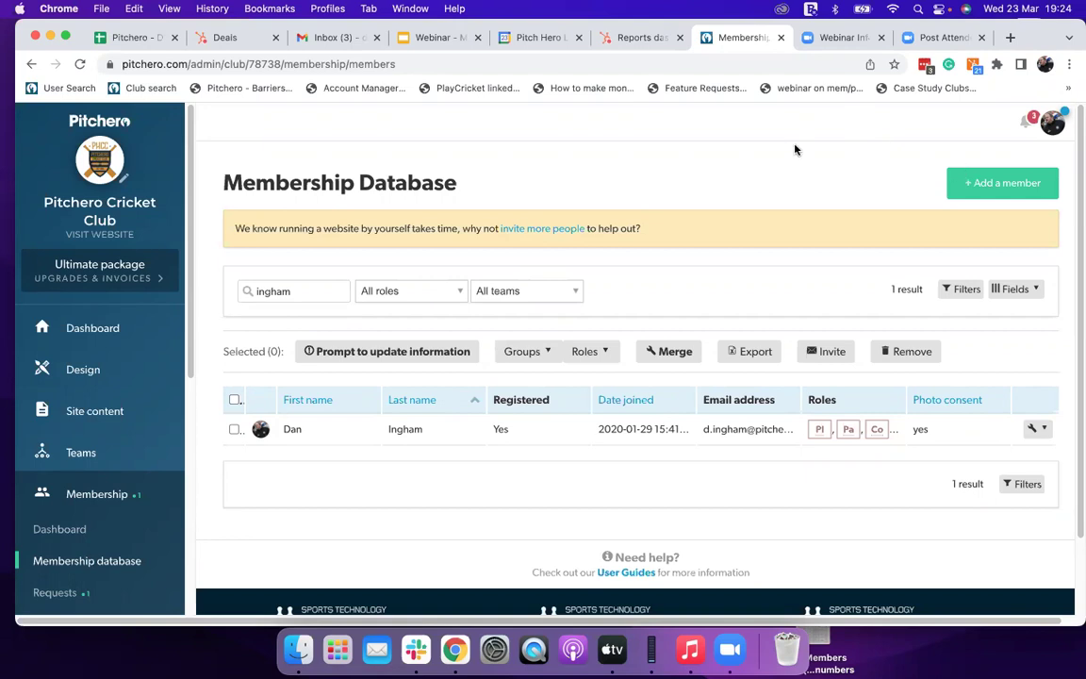
# Expand Teams in the sidebar to show Dashboard, Manage sections, Availability and Training
pyautogui.click(85, 453)
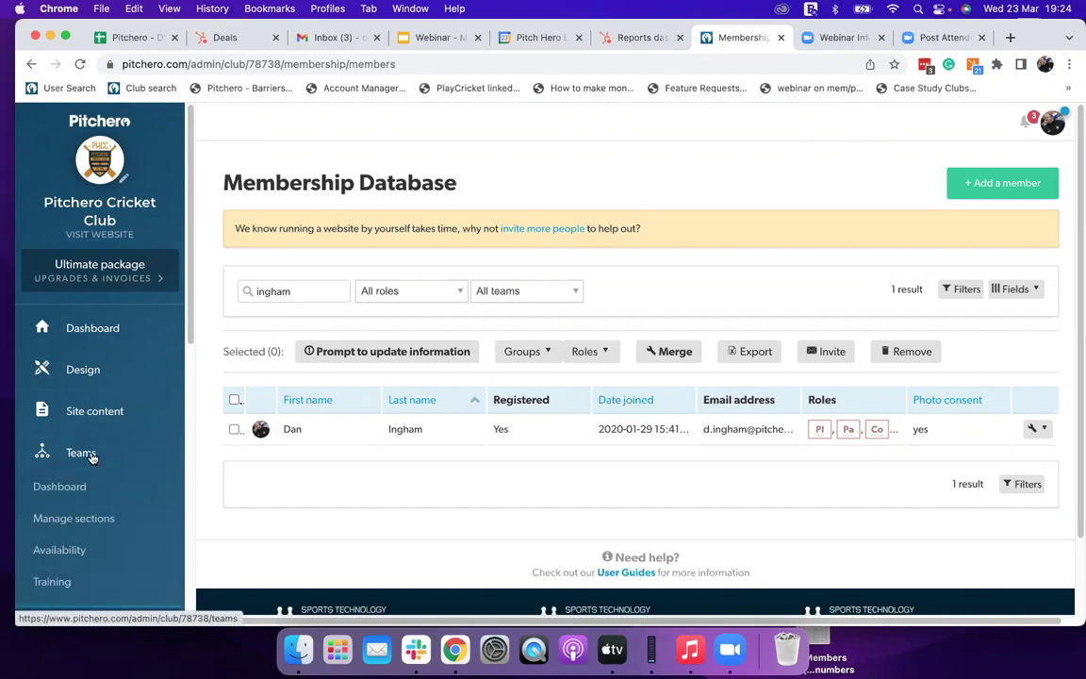
pyautogui.scroll(-2, 139, 402)
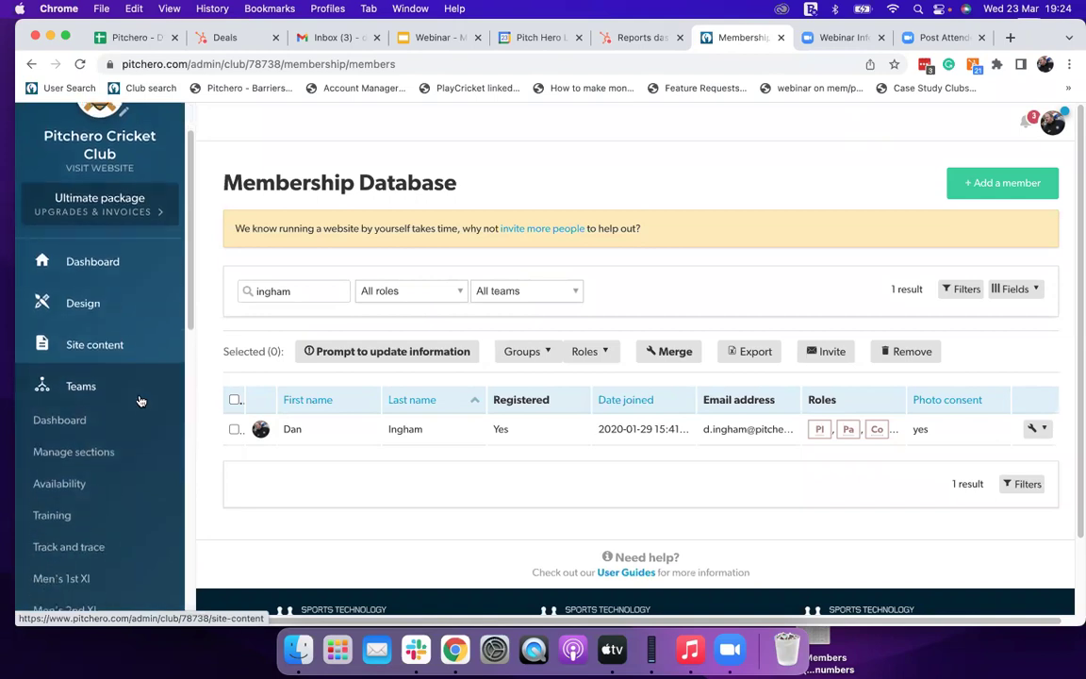
# Open the Winter fitness session on Thu 24 Mar 2022 from Training's upcoming sessions
pyautogui.click(49, 514)
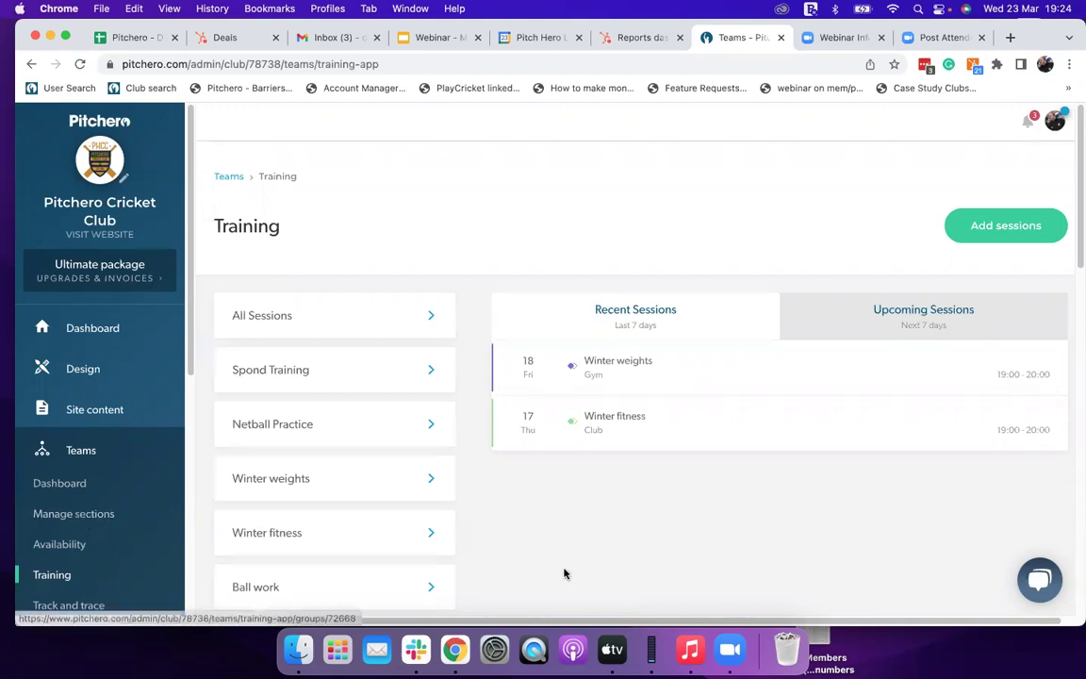
pyautogui.click(938, 313)
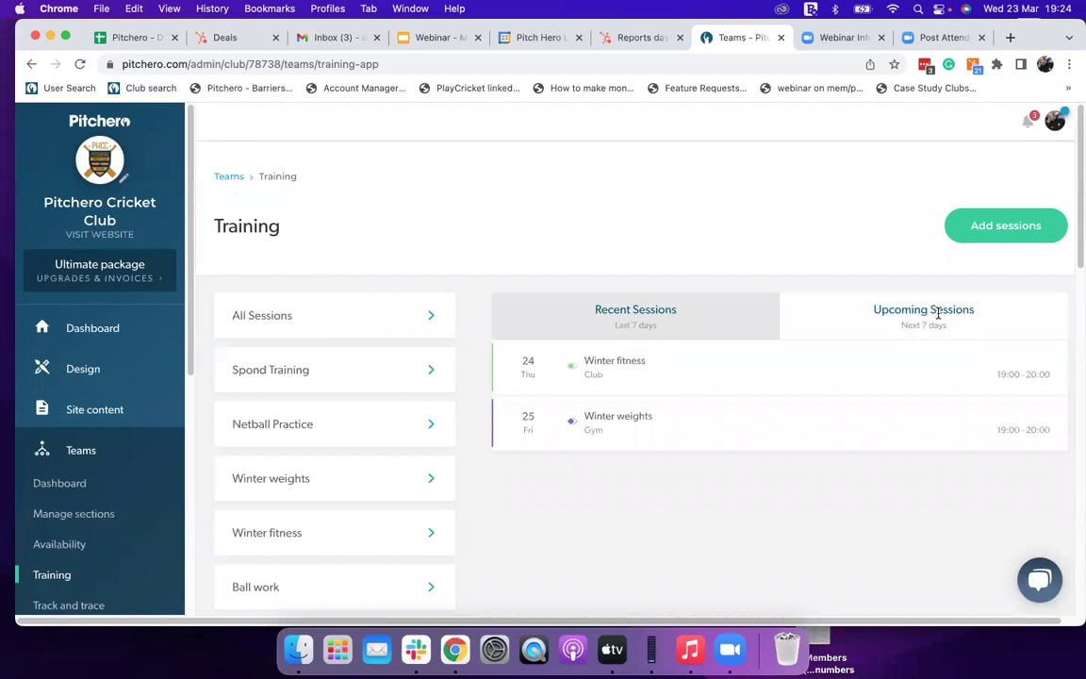
pyautogui.click(633, 373)
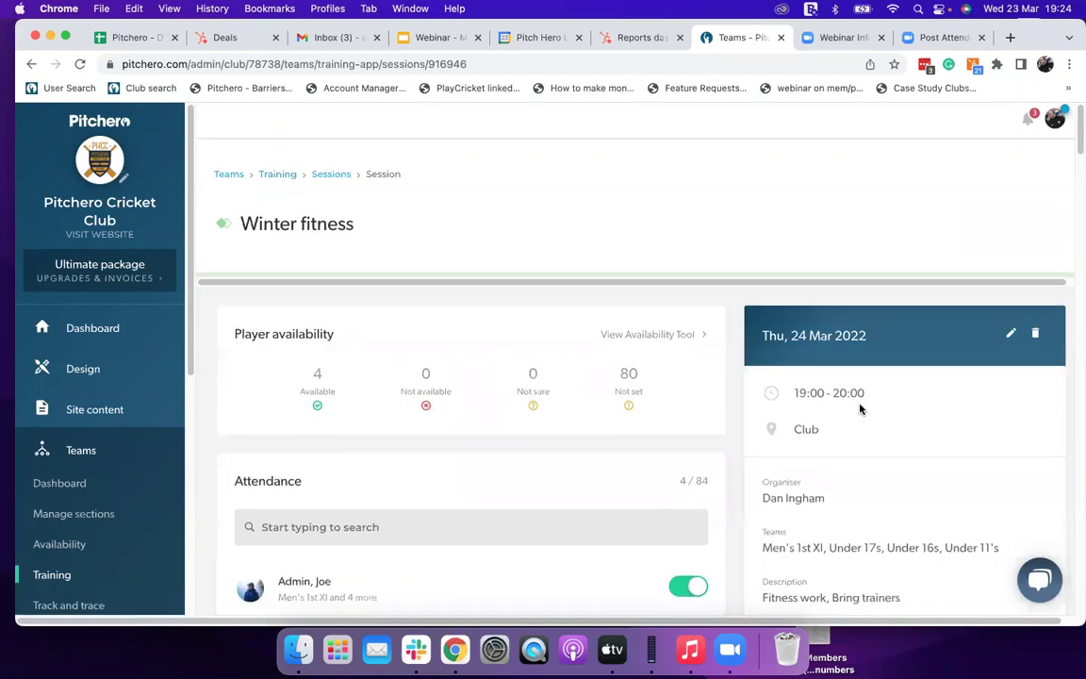
# Mark the Under 16s player present and the Men's 1st XI player absent in Winter fitness attendance
pyautogui.scroll(-3, 868, 401)
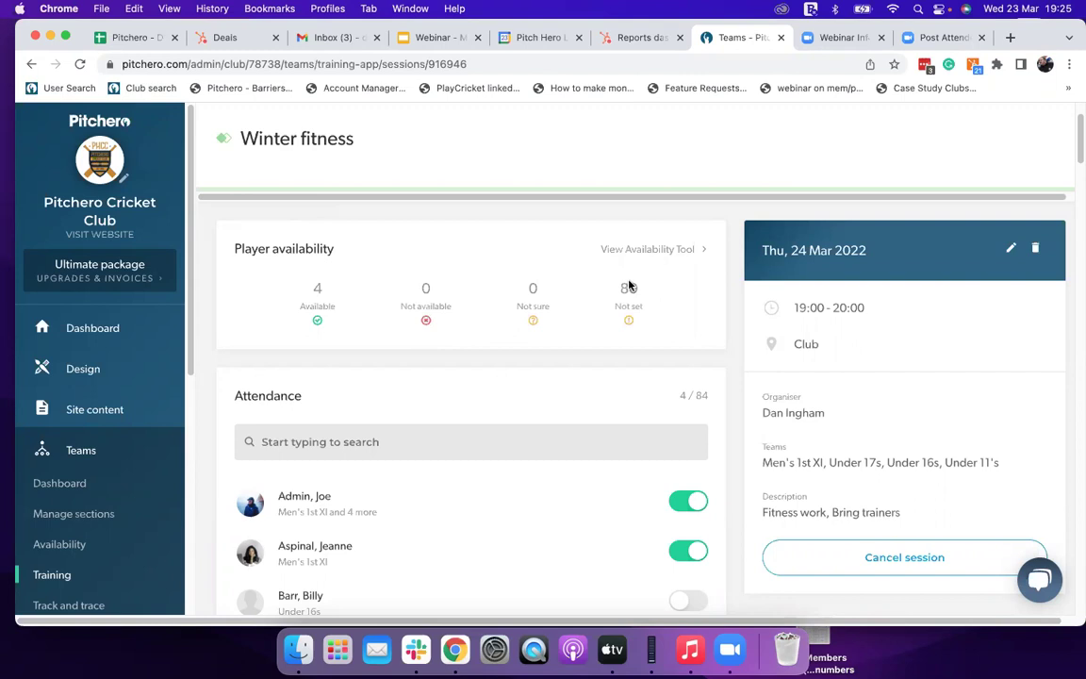
pyautogui.scroll(-3, 497, 273)
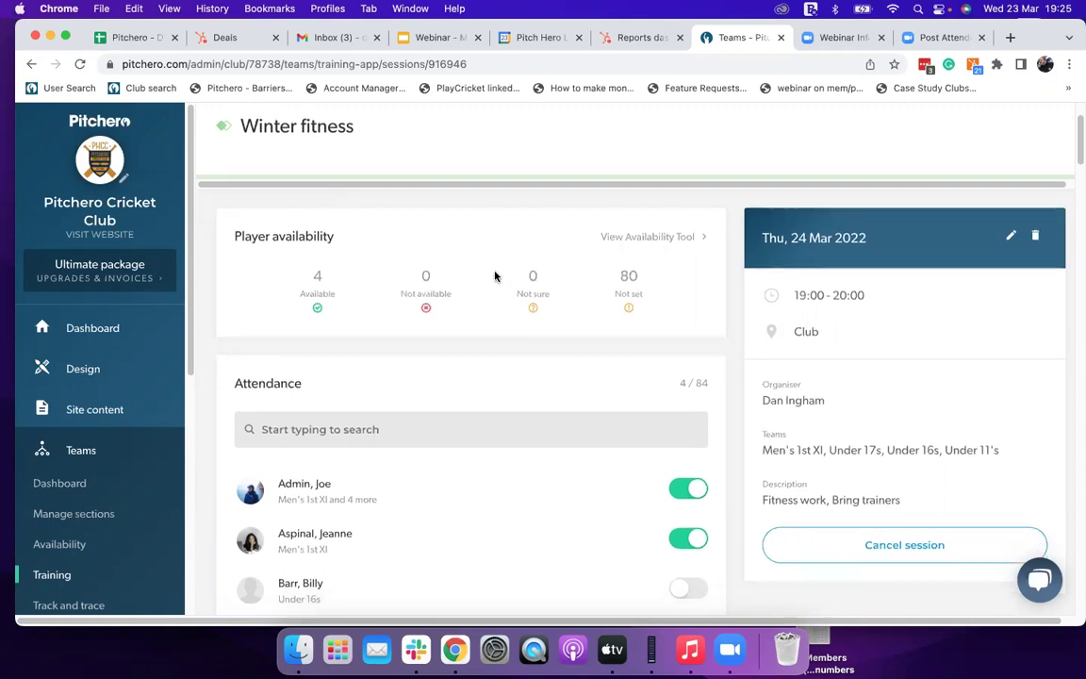
pyautogui.scroll(-1, 438, 321)
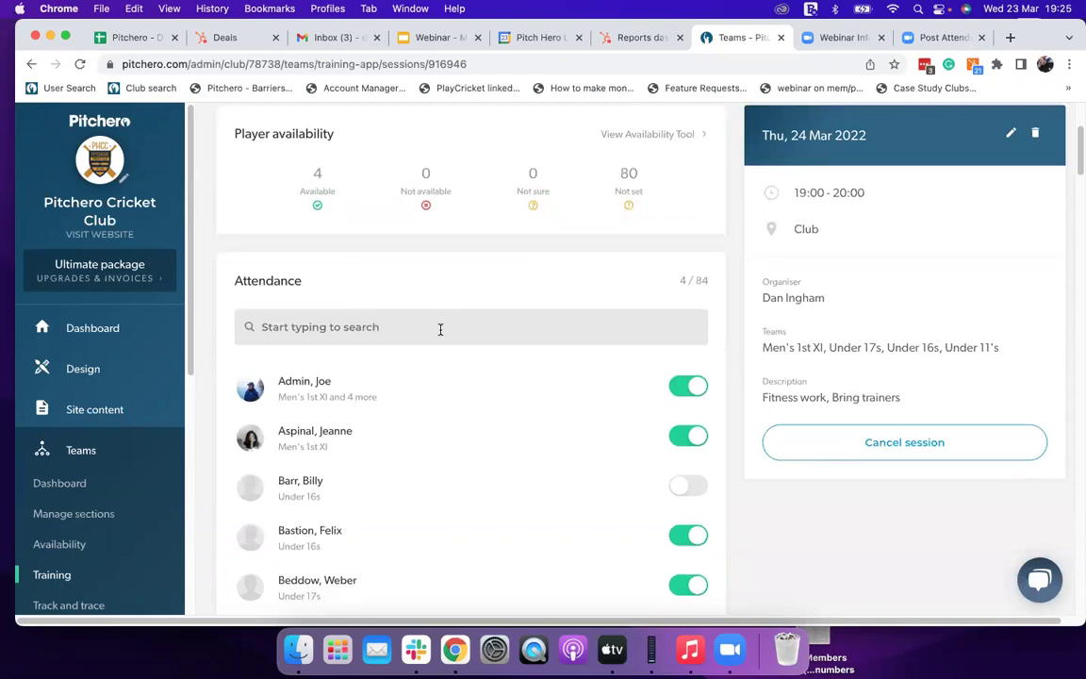
pyautogui.click(685, 491)
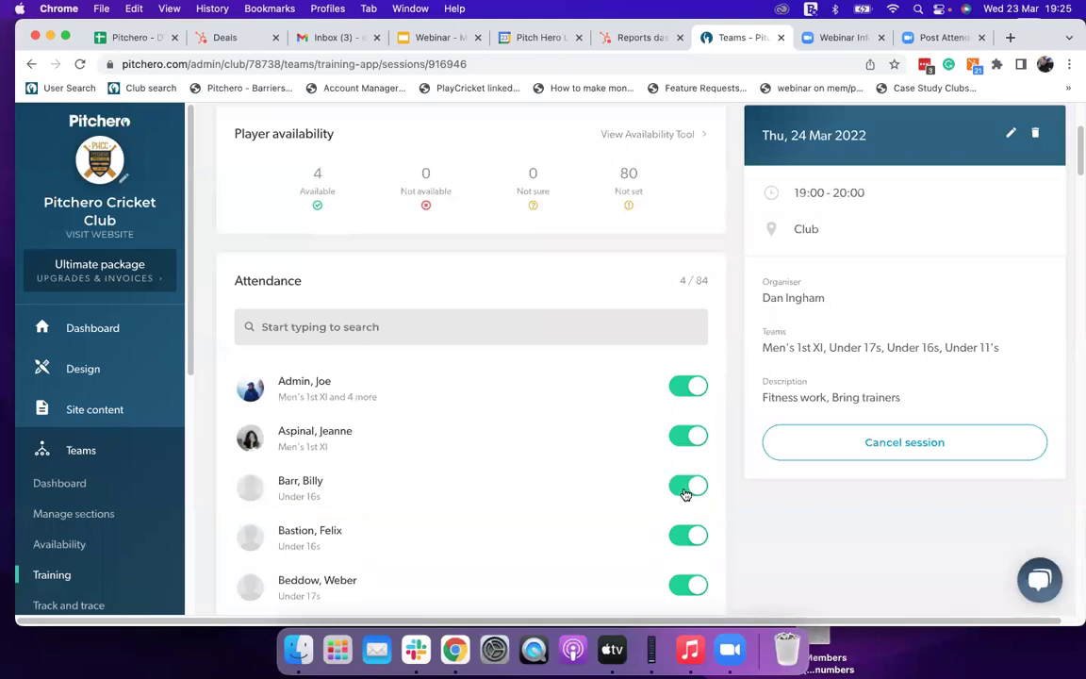
pyautogui.click(692, 438)
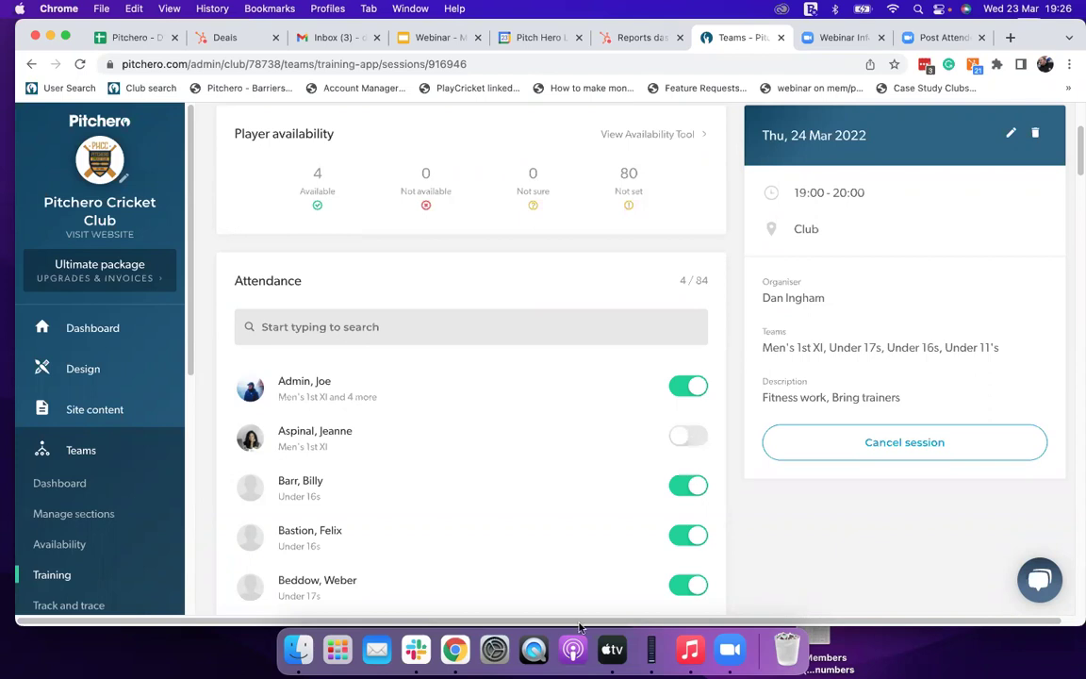
pyautogui.click(94, 452)
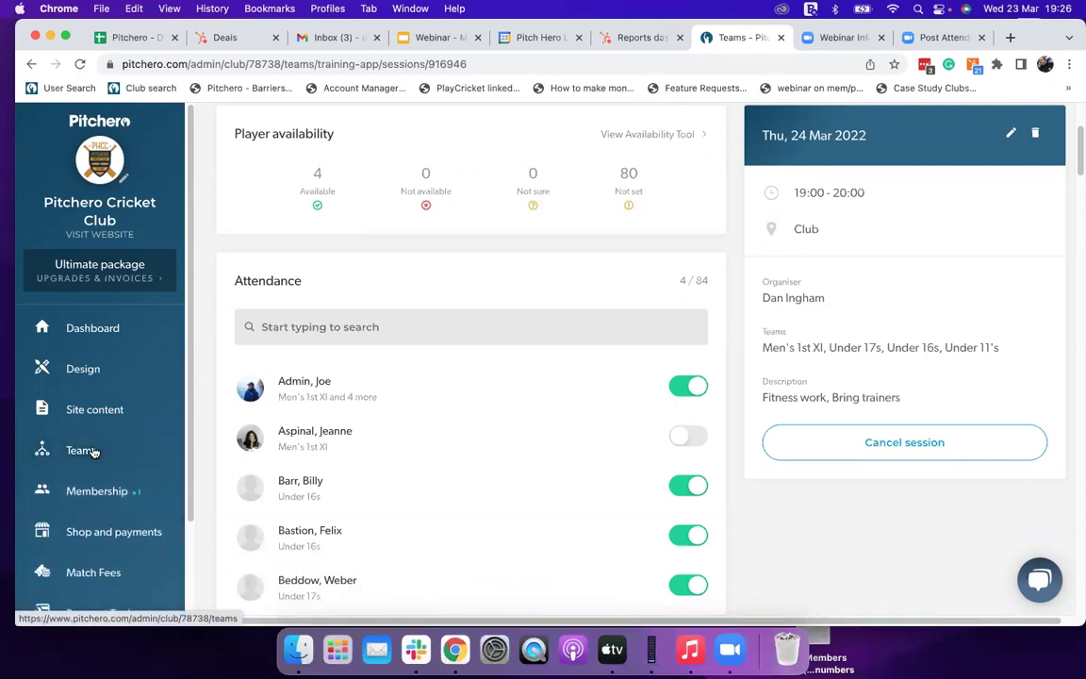
# Open the Men's 2nd XI team's Fixtures & results list for the 2022 Season
pyautogui.click(81, 450)
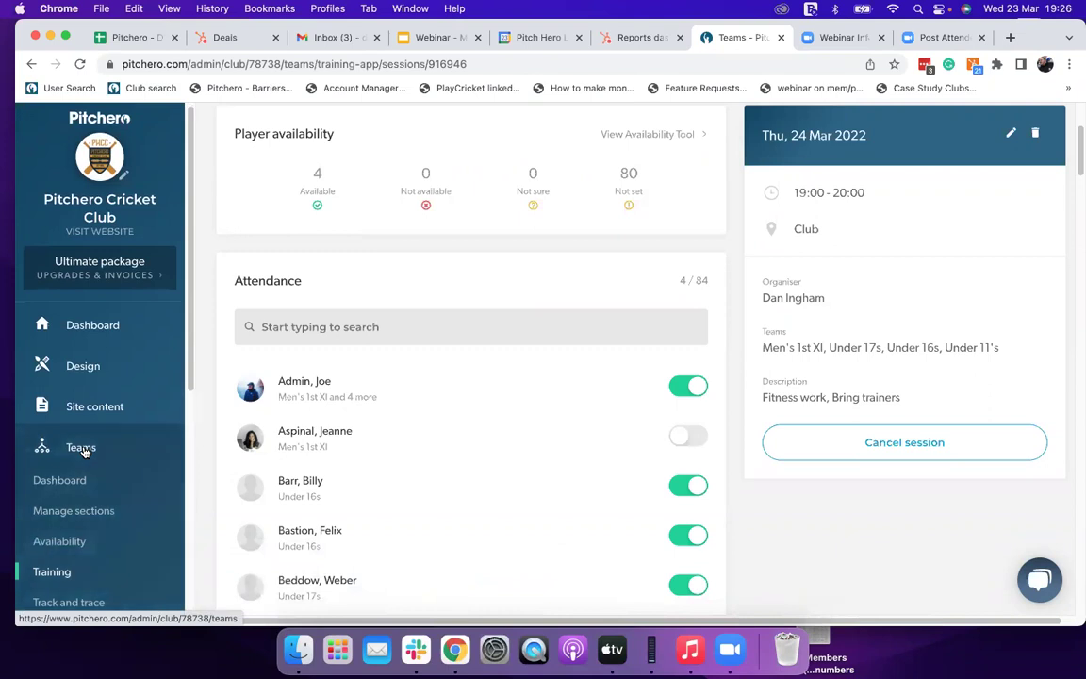
pyautogui.scroll(-3, 80, 457)
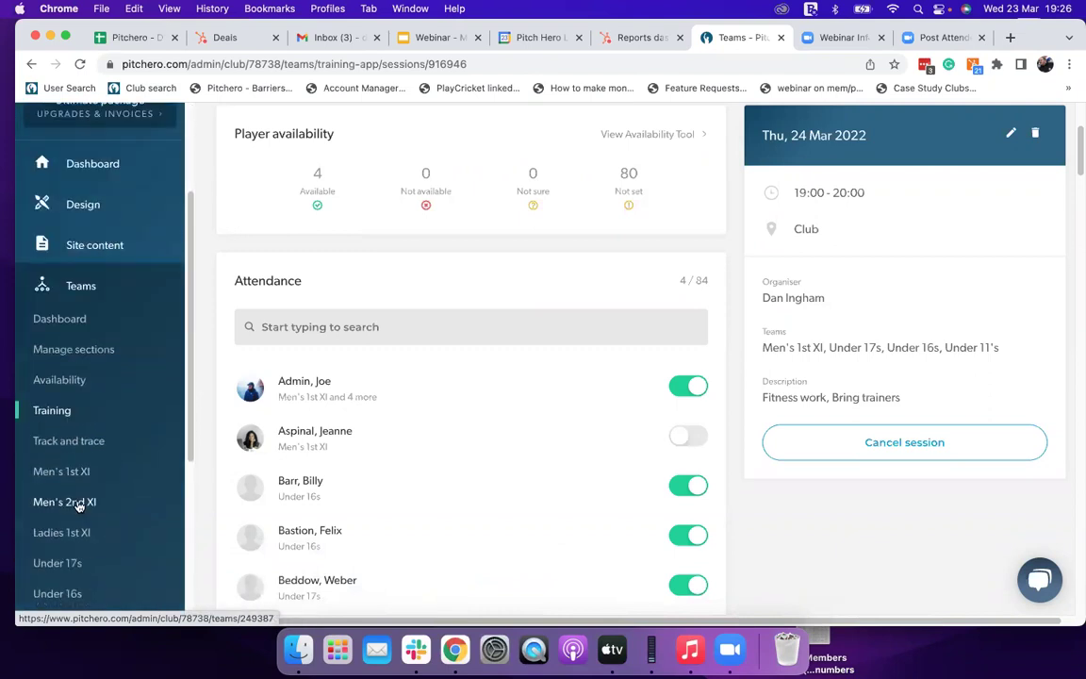
pyautogui.click(82, 502)
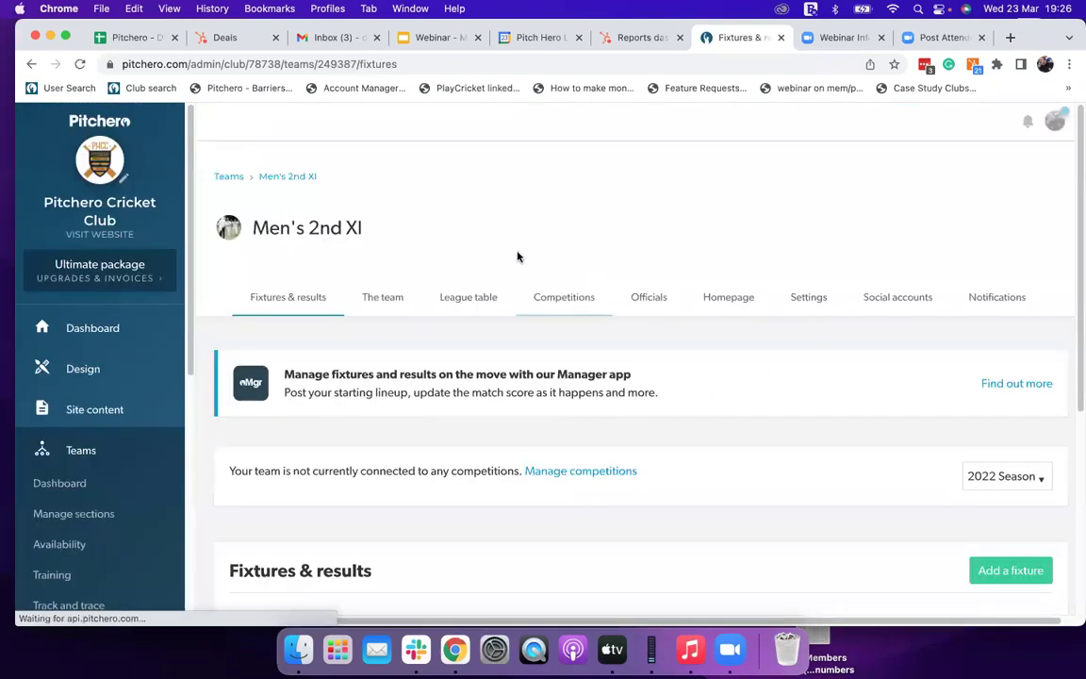
pyautogui.scroll(-3, 468, 216)
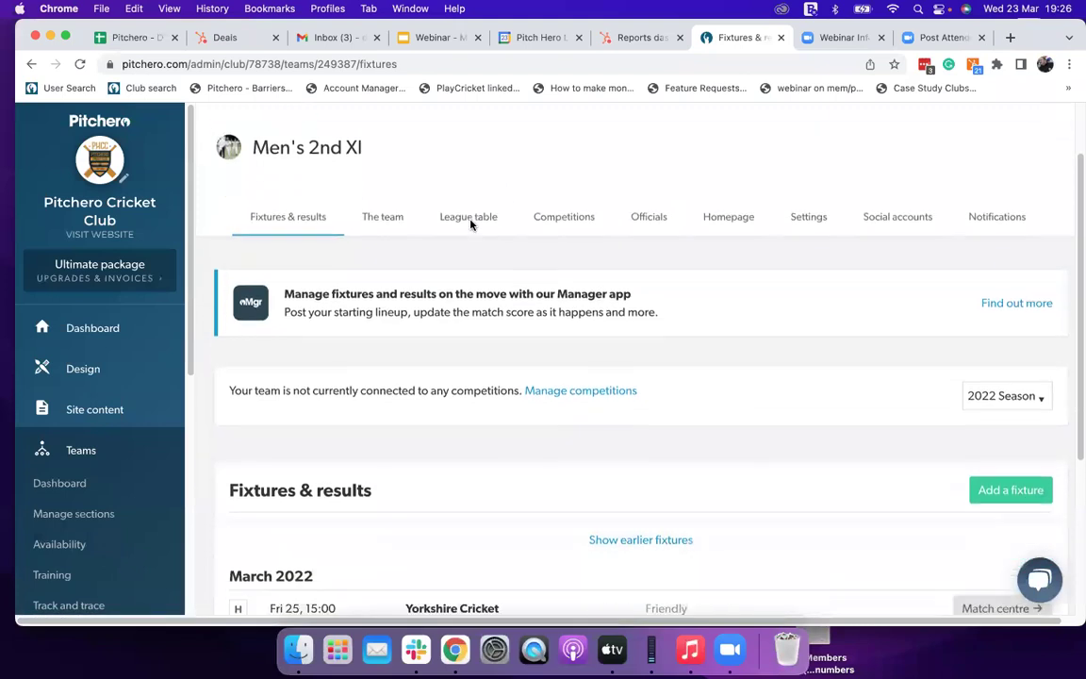
pyautogui.scroll(-2, 494, 335)
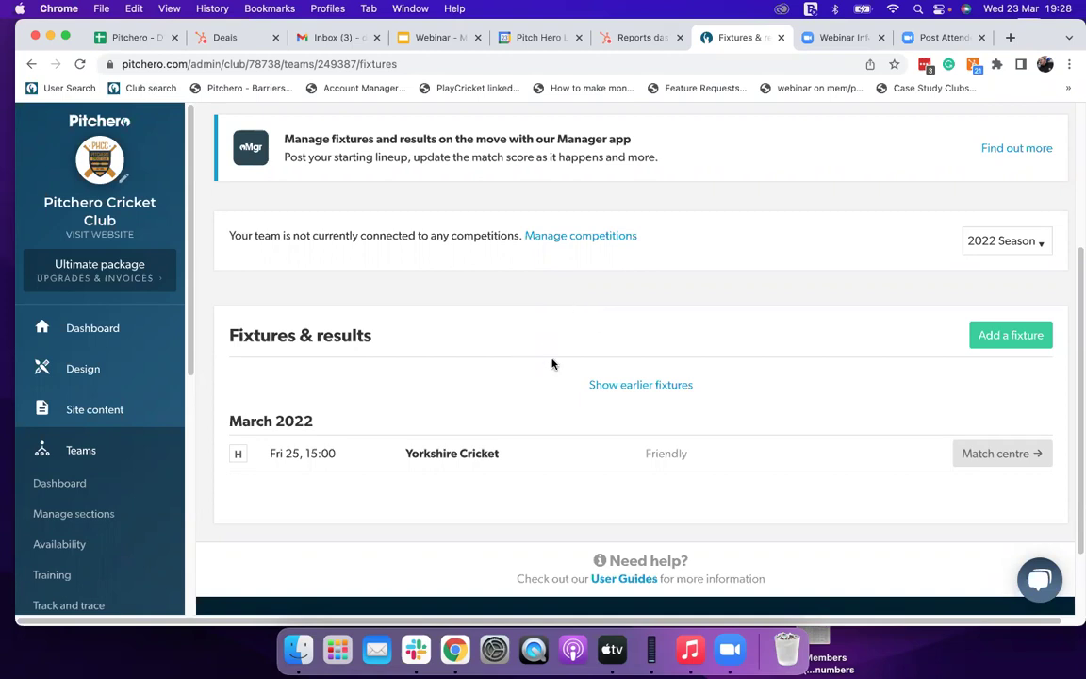
# Open the Yorkshire Cricket (H) fixture and go to its Team Selection page
pyautogui.click(454, 458)
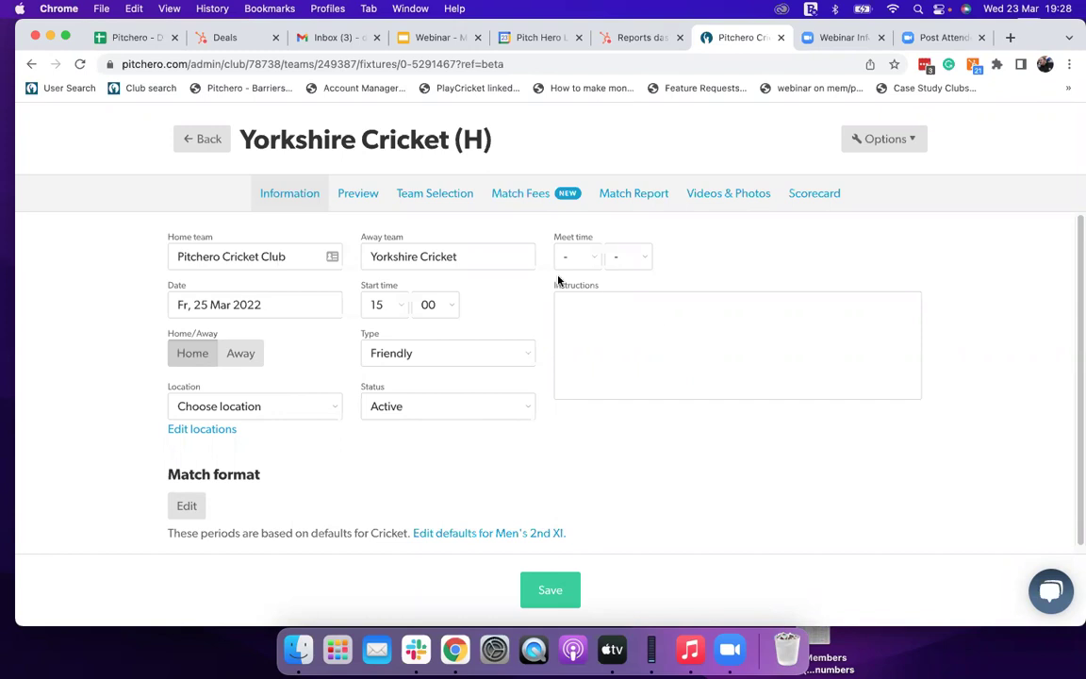
pyautogui.click(438, 200)
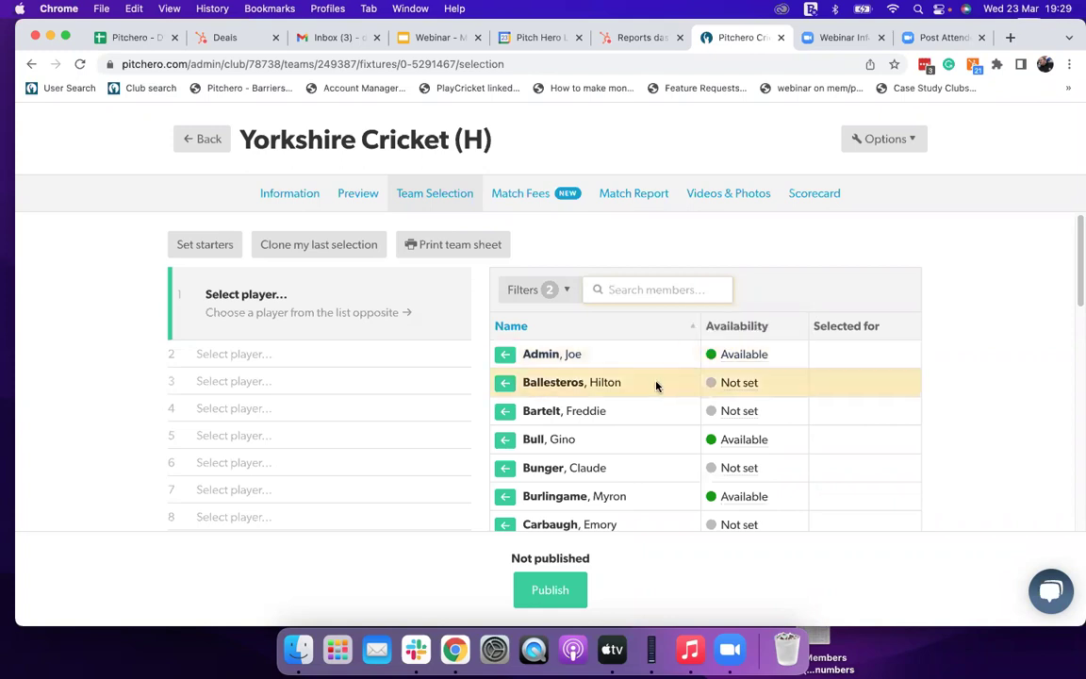
# Add five club members to starter slots 1–5
pyautogui.click(503, 359)
pyautogui.click(503, 366)
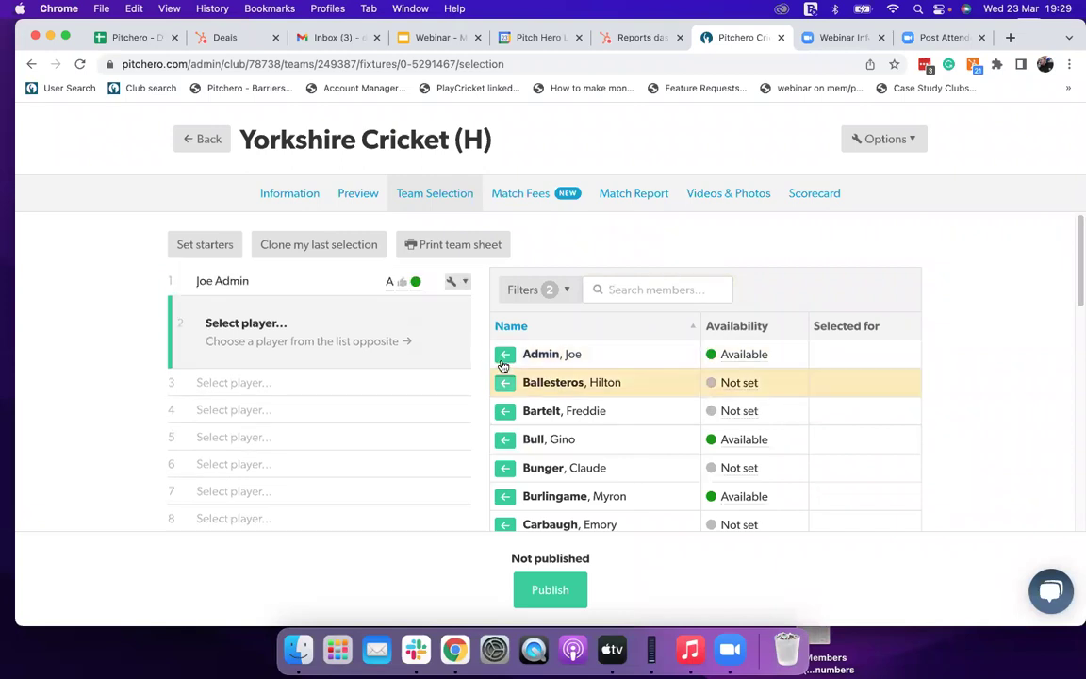
pyautogui.click(506, 441)
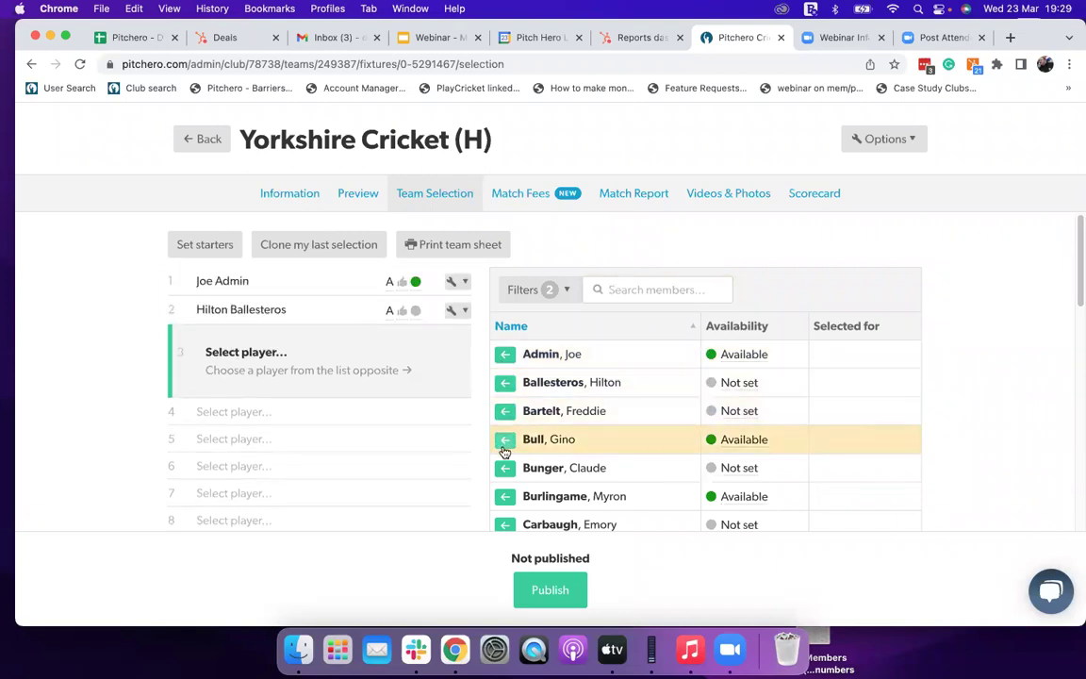
pyautogui.click(507, 498)
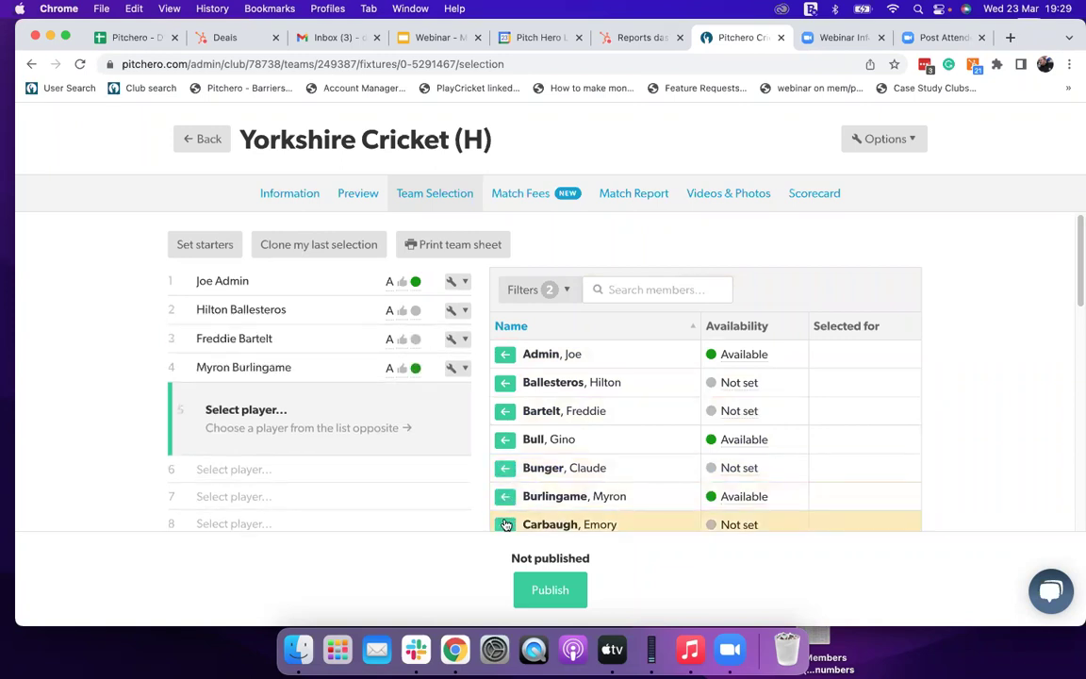
pyautogui.click(505, 526)
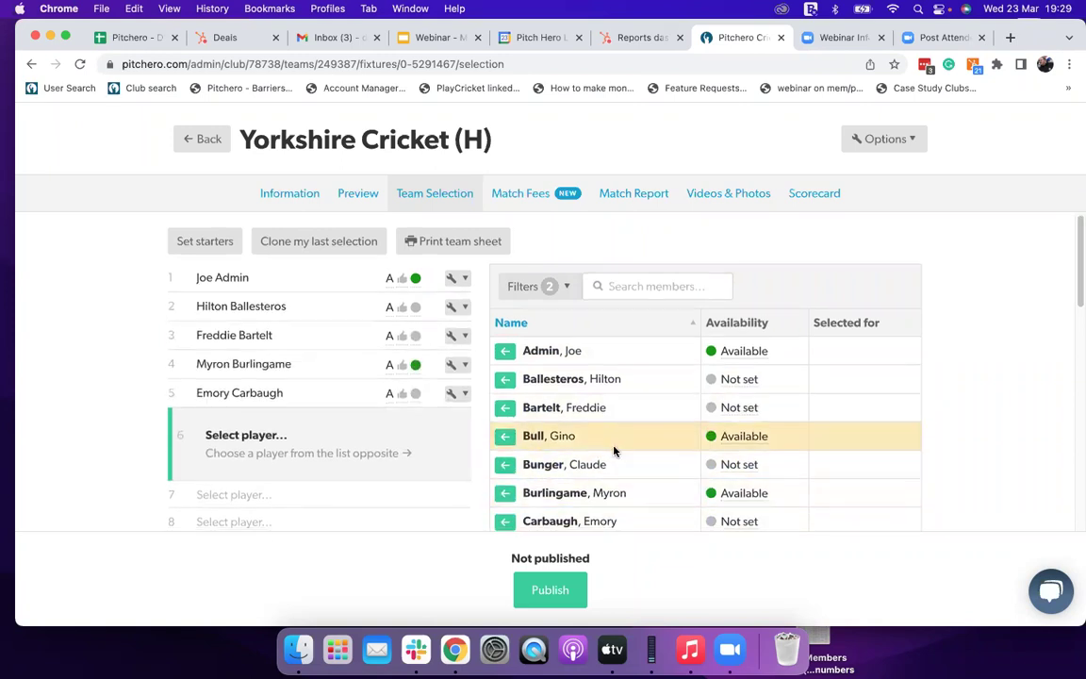
# Fill starter slots 6–11 with six more club members
pyautogui.scroll(-3, 608, 438)
pyautogui.click(511, 424)
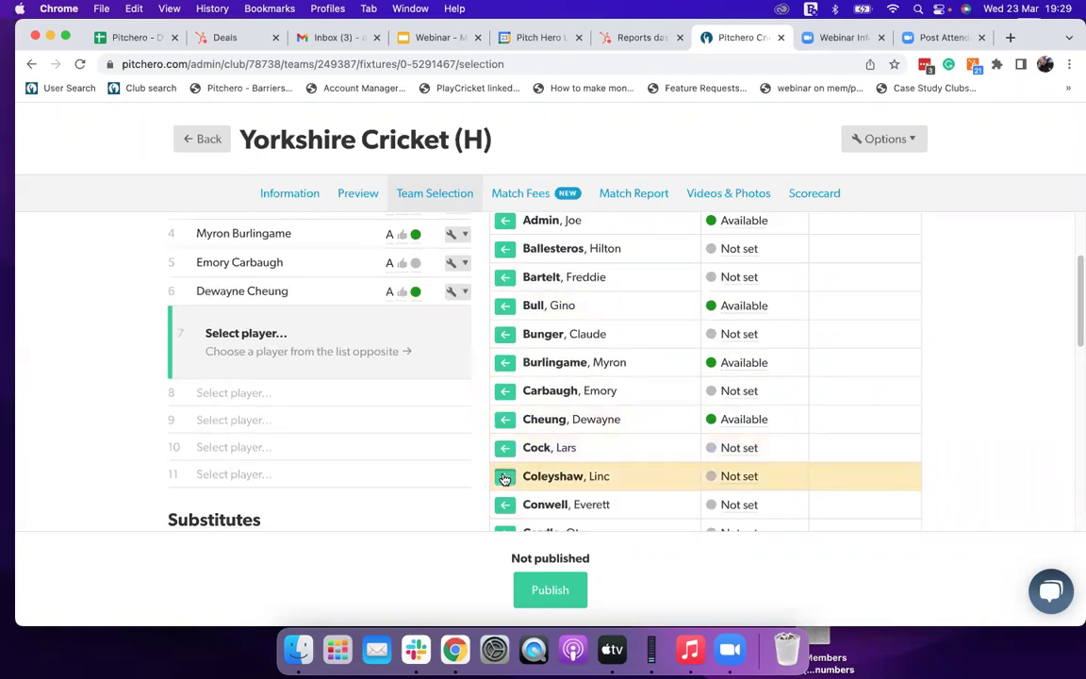
pyautogui.click(504, 479)
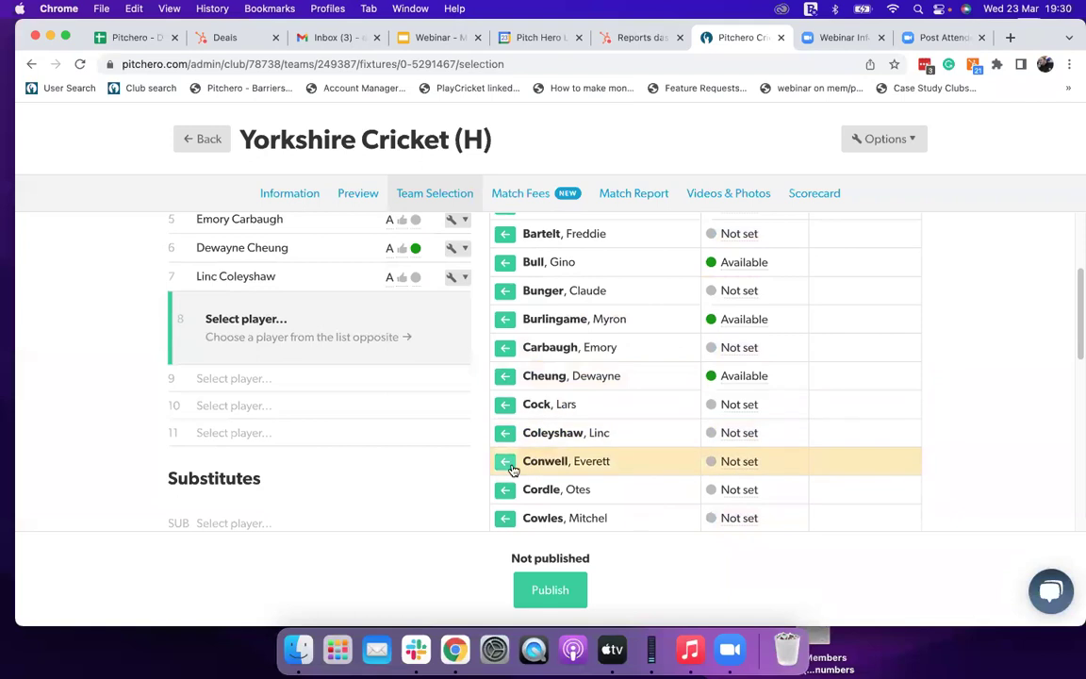
pyautogui.click(507, 490)
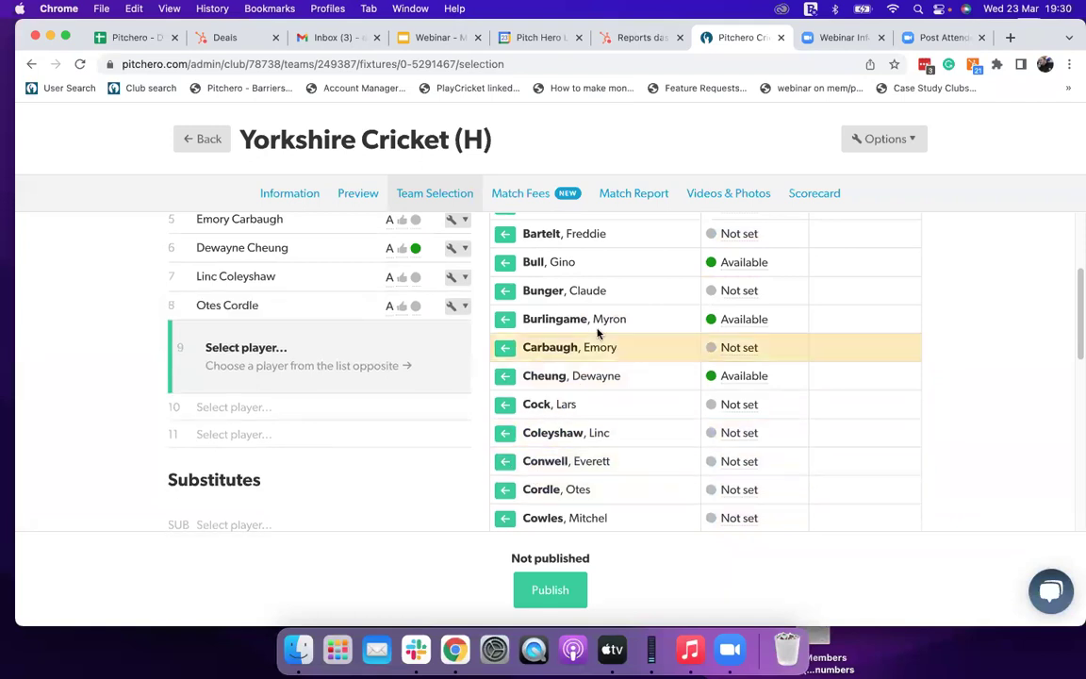
pyautogui.scroll(-4, 598, 339)
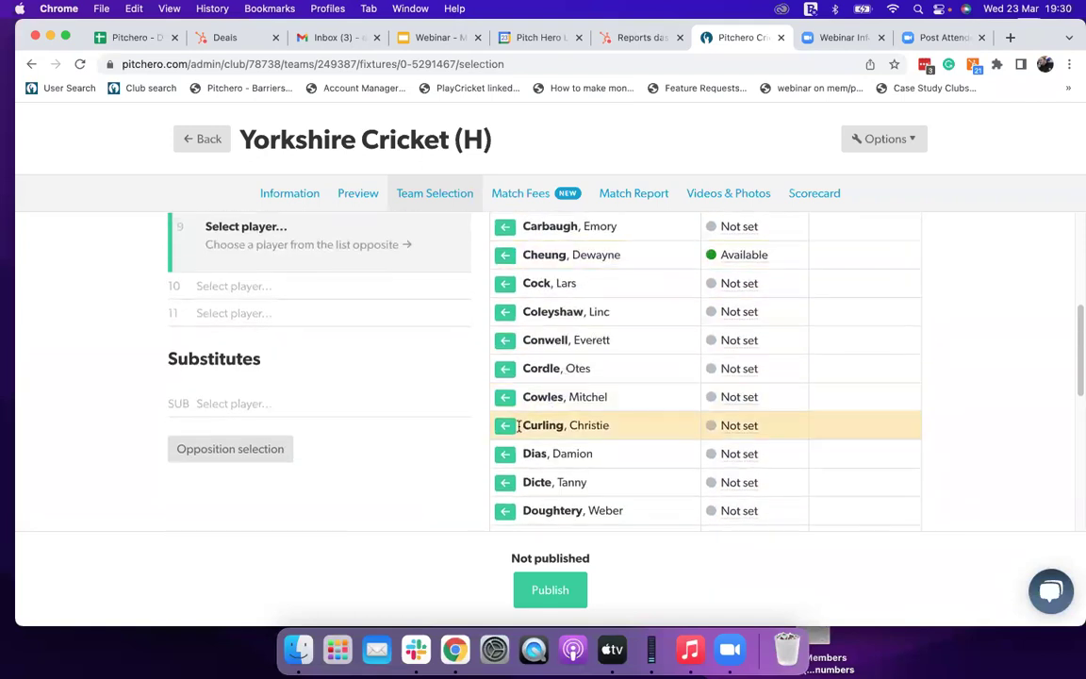
pyautogui.click(508, 426)
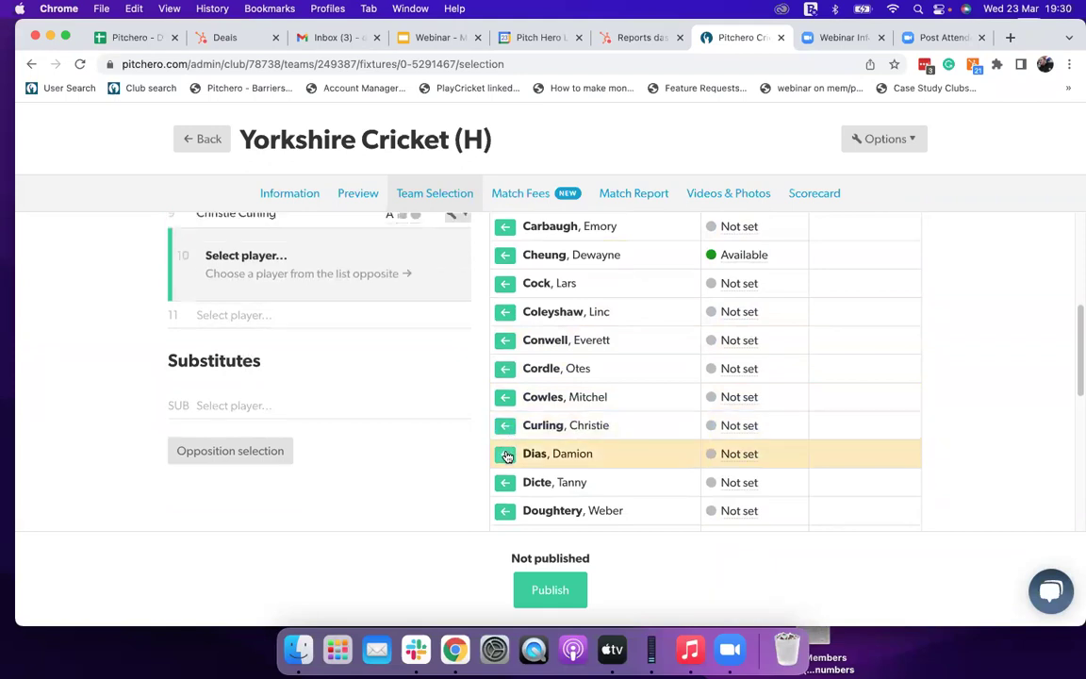
pyautogui.click(507, 455)
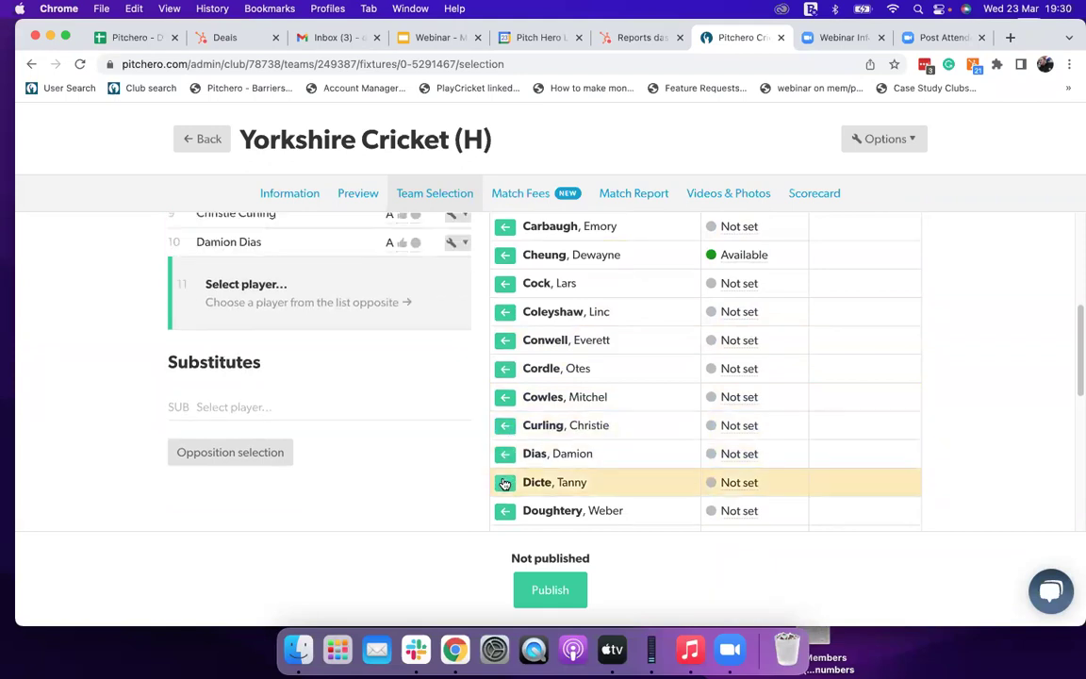
pyautogui.click(504, 483)
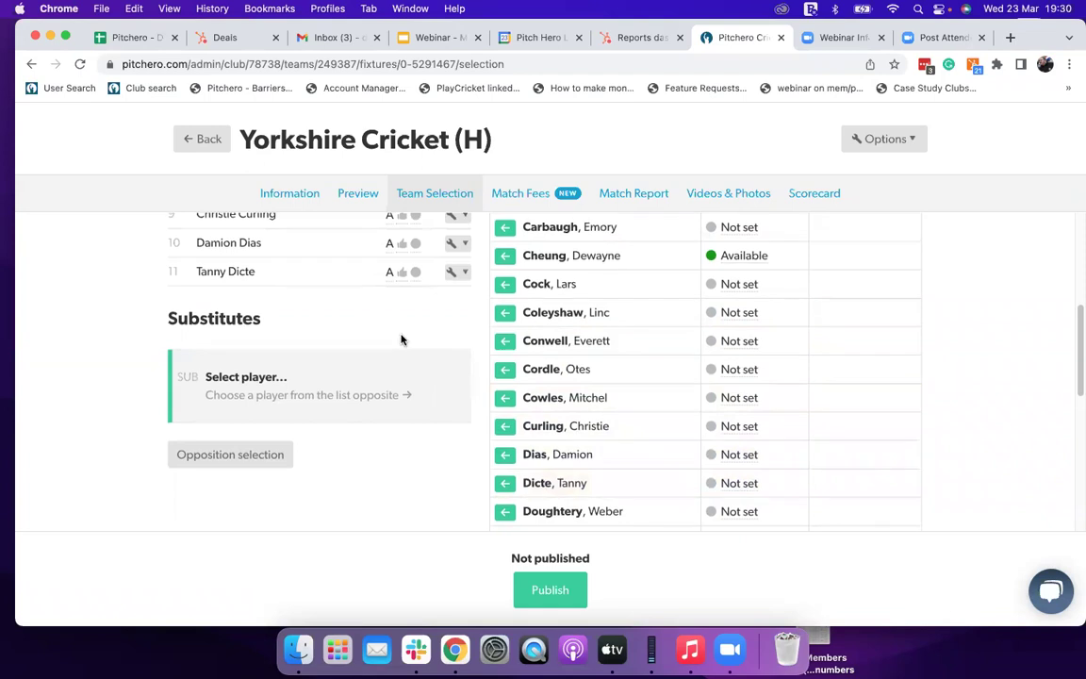
pyautogui.scroll(5, 388, 364)
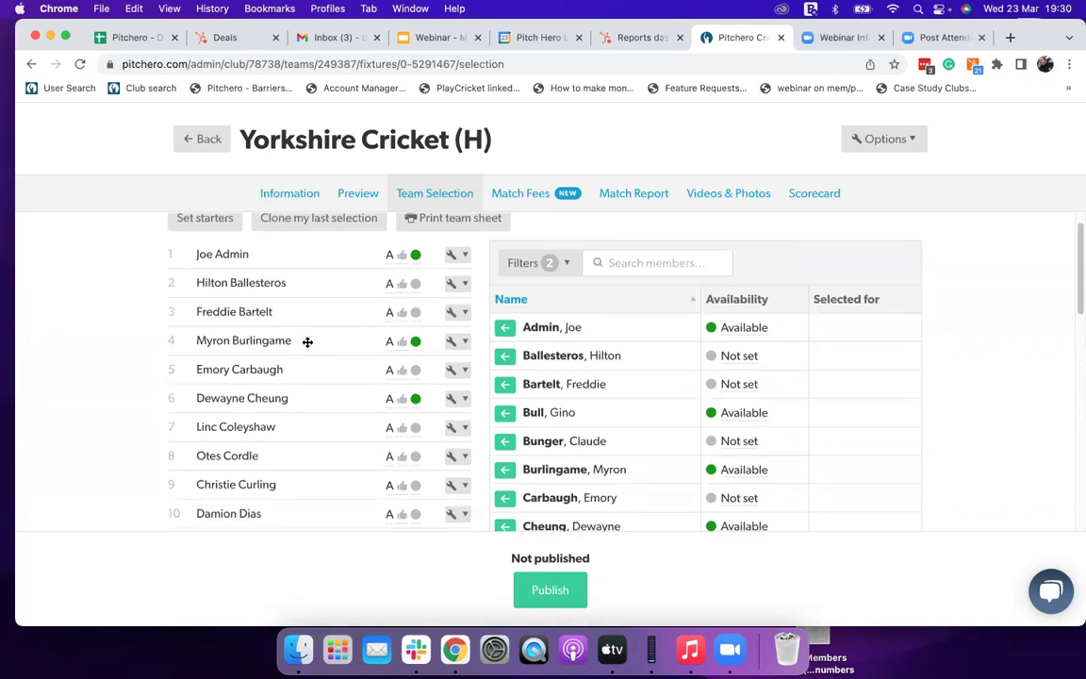
# Make starter 3 captain (c) and starter 7 wicket keeper (wk)
pyautogui.scroll(1, 302, 338)
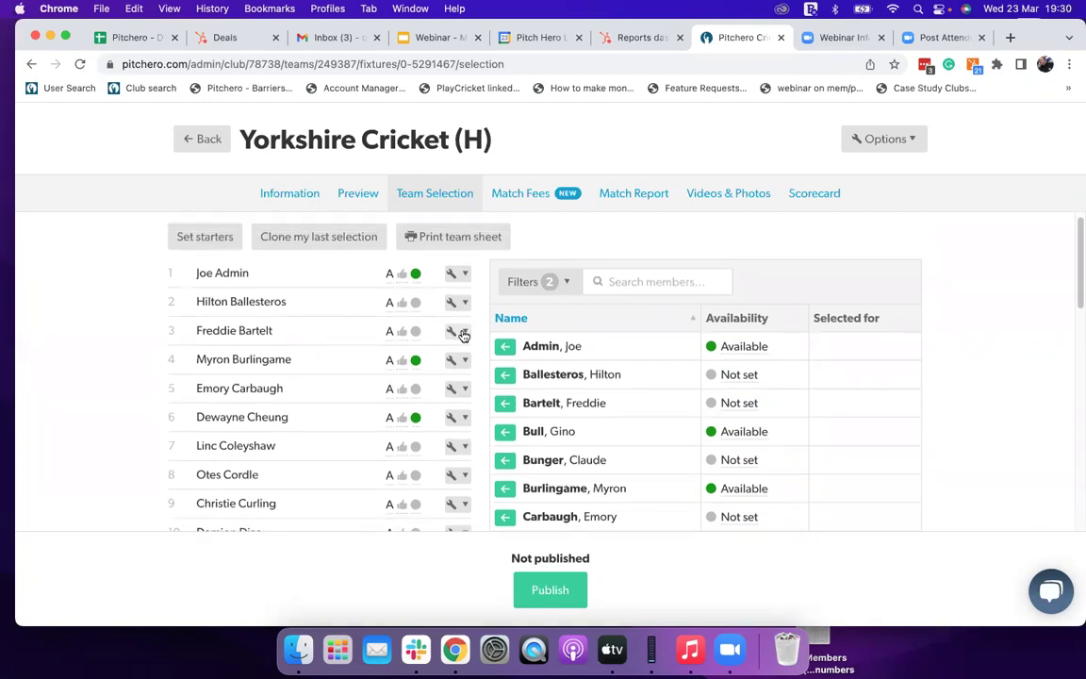
pyautogui.click(458, 332)
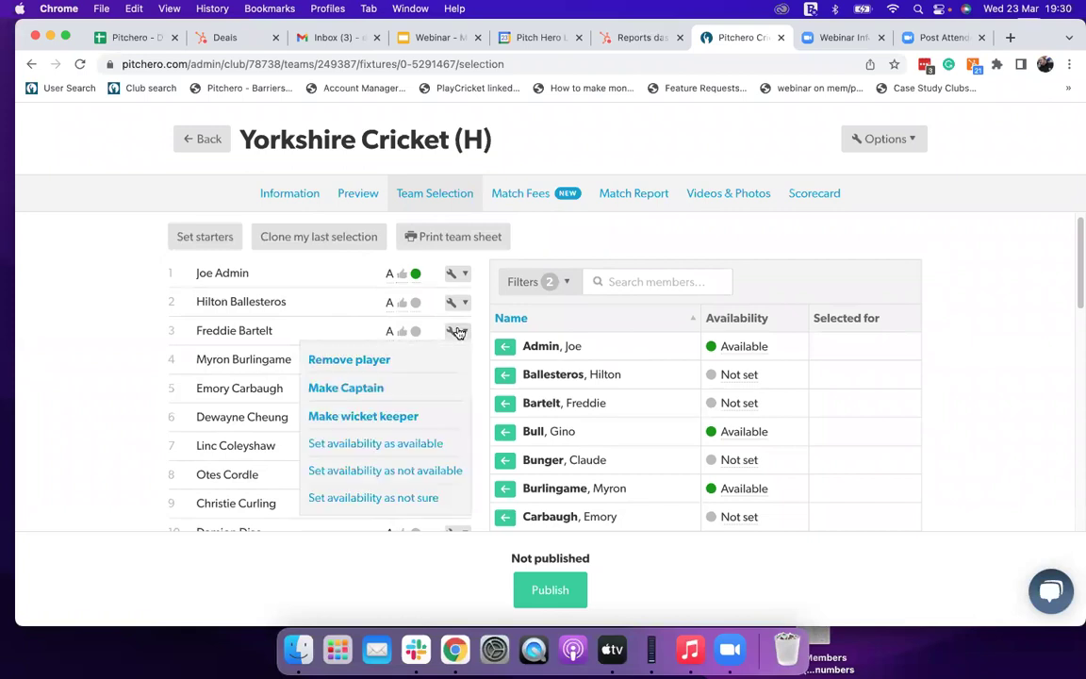
pyautogui.click(357, 387)
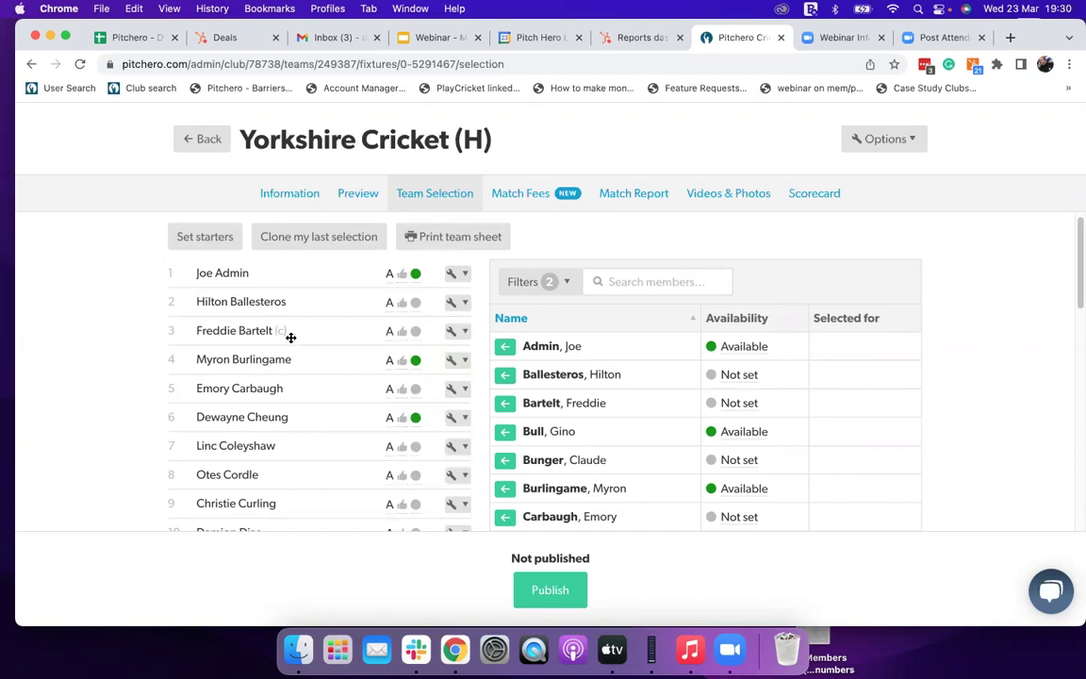
pyautogui.click(461, 447)
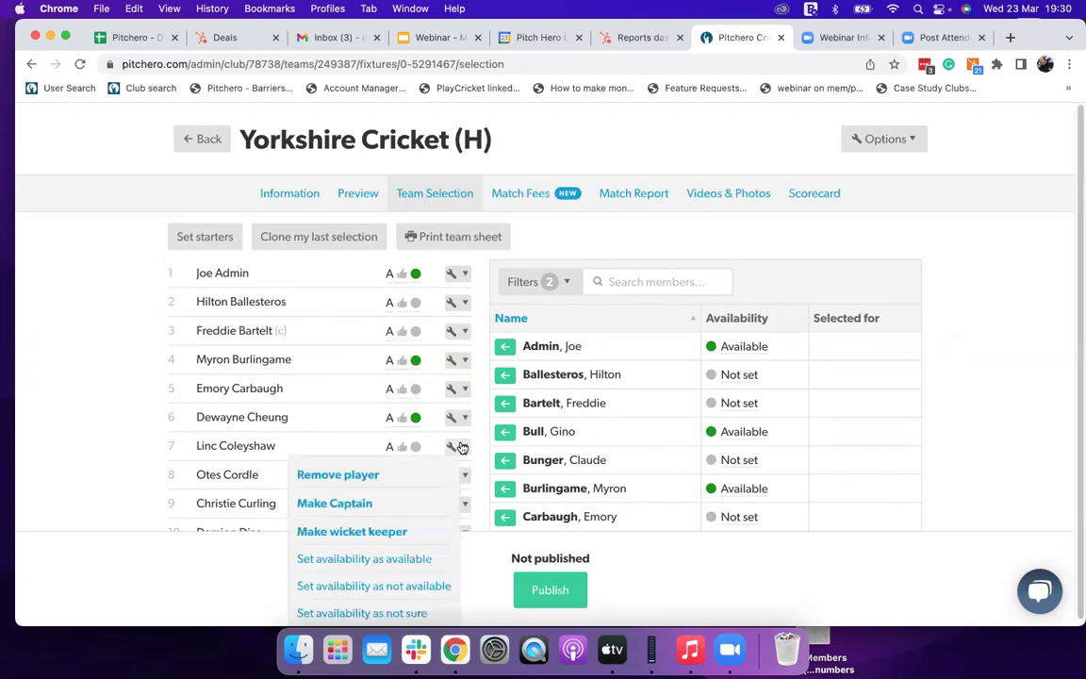
pyautogui.click(385, 536)
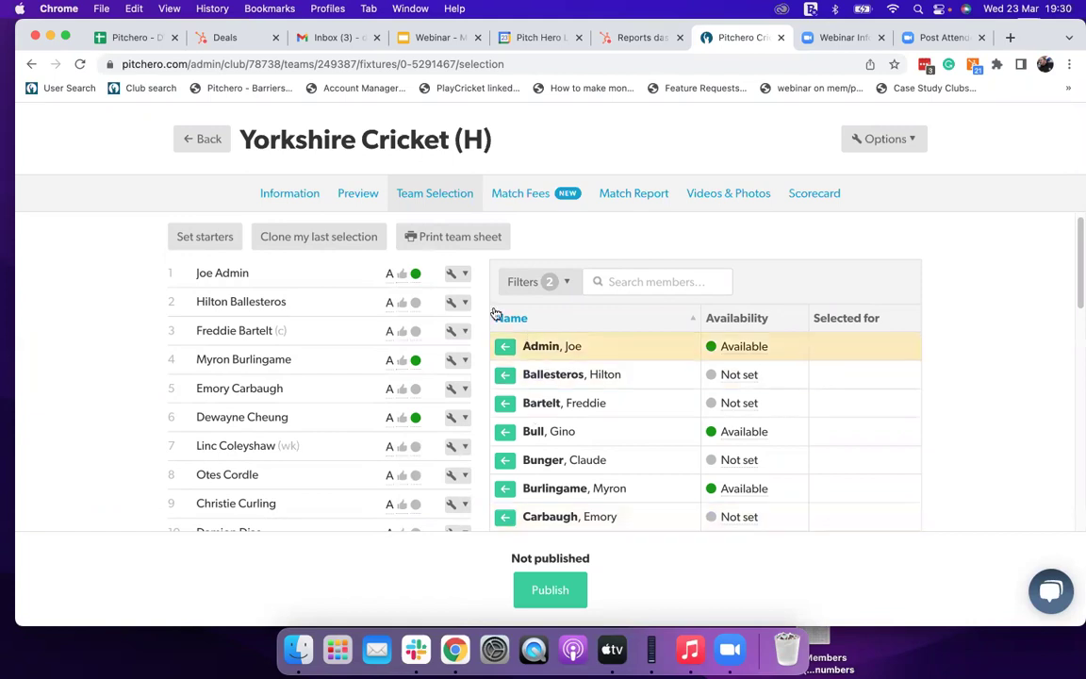
pyautogui.scroll(-3, 437, 273)
# Publish the Yorkshire Cricket lineup with the 'Published to players' option
pyautogui.click(538, 588)
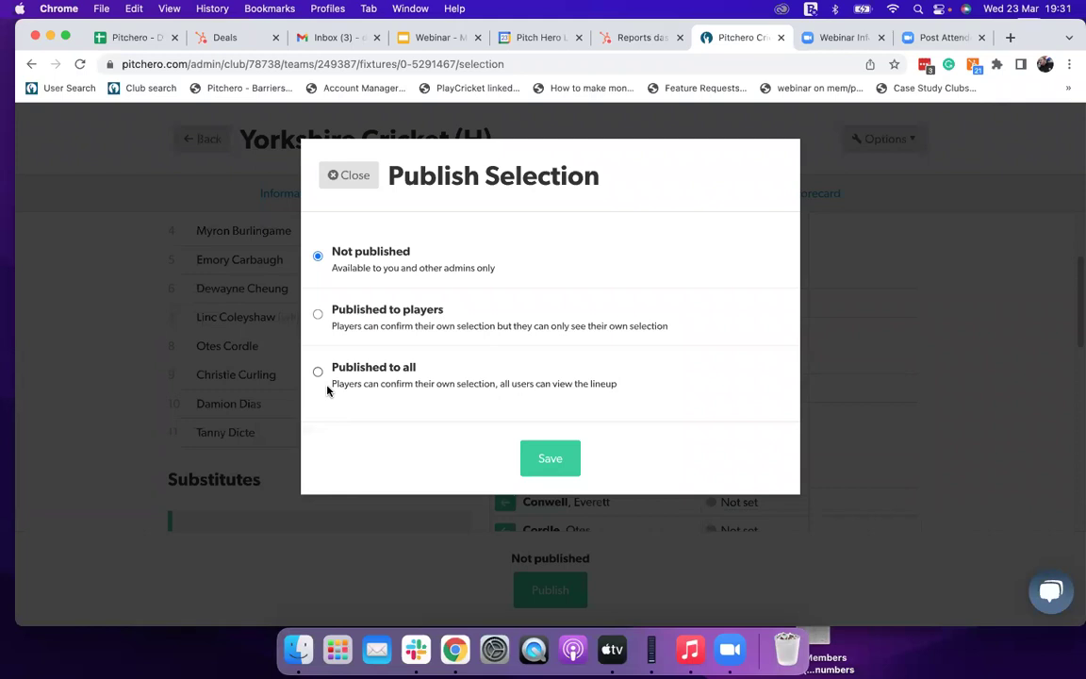
pyautogui.click(319, 316)
pyautogui.click(551, 462)
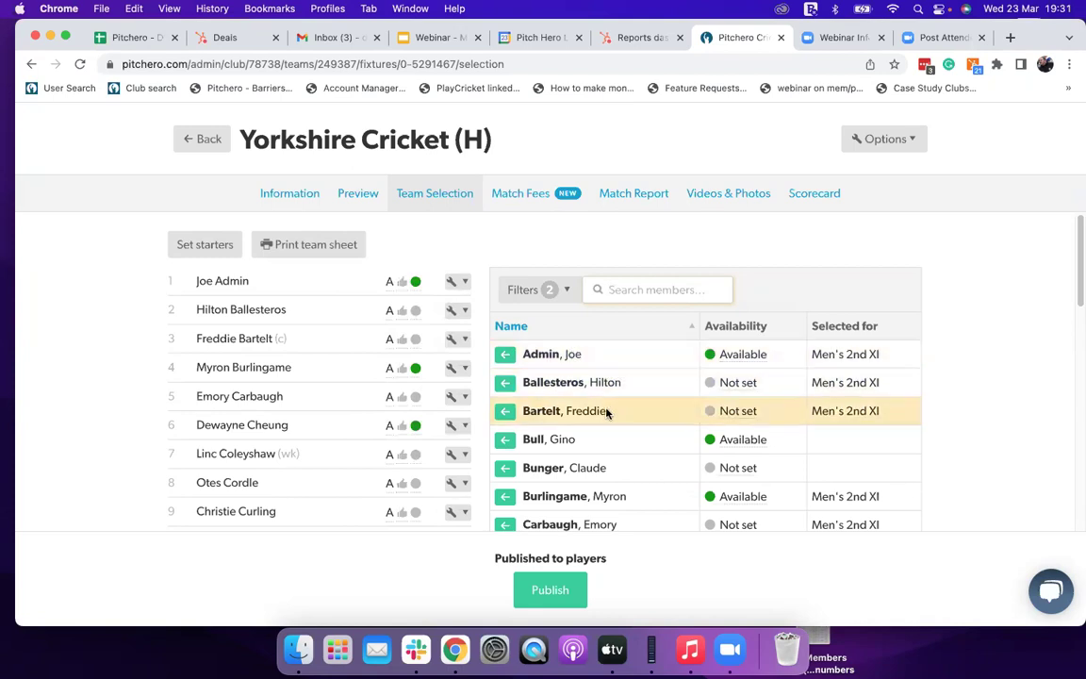
# Switch to the Yorkshire Cricket fixture's Match Fees tab
pyautogui.scroll(-1, 637, 363)
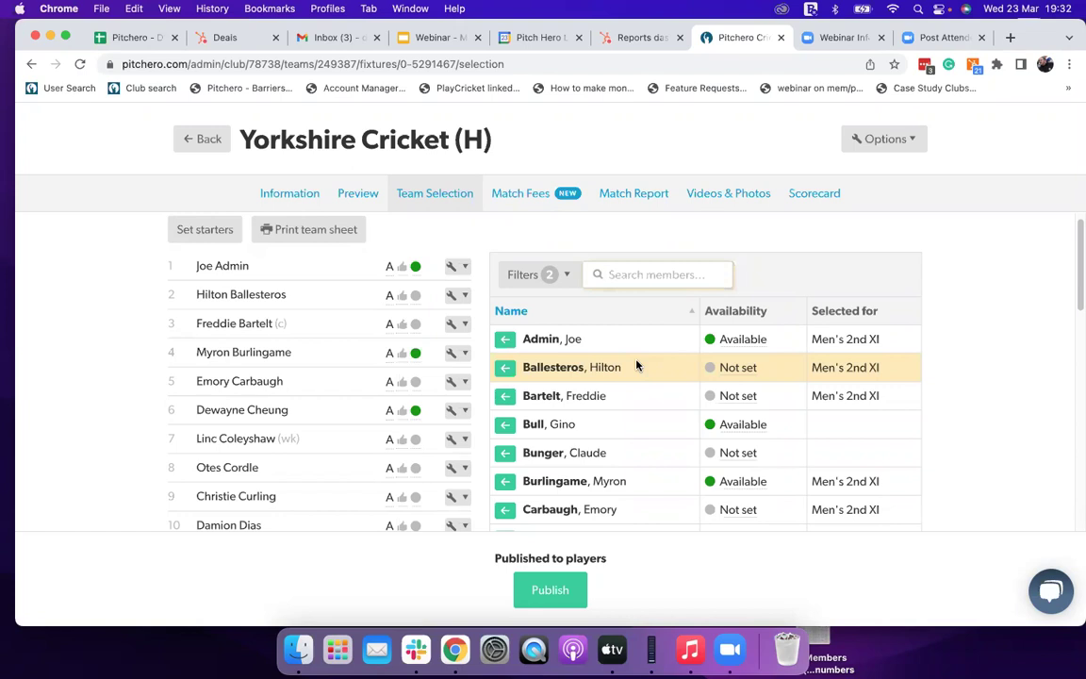
pyautogui.click(528, 199)
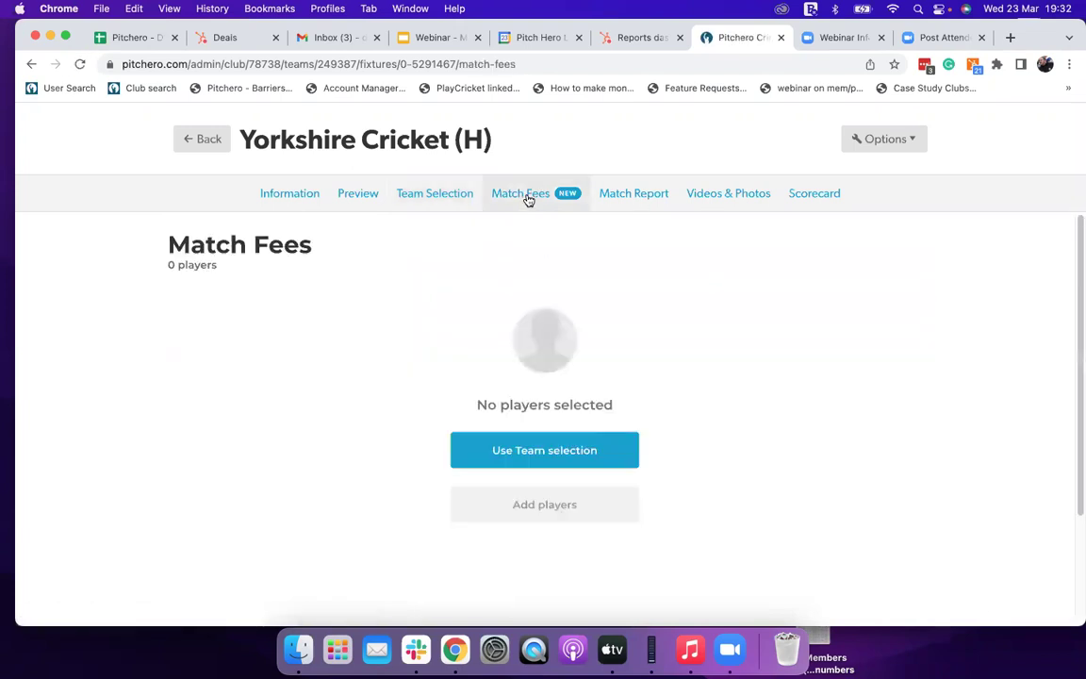
# Fill the match fees list from the team selection
pyautogui.click(530, 457)
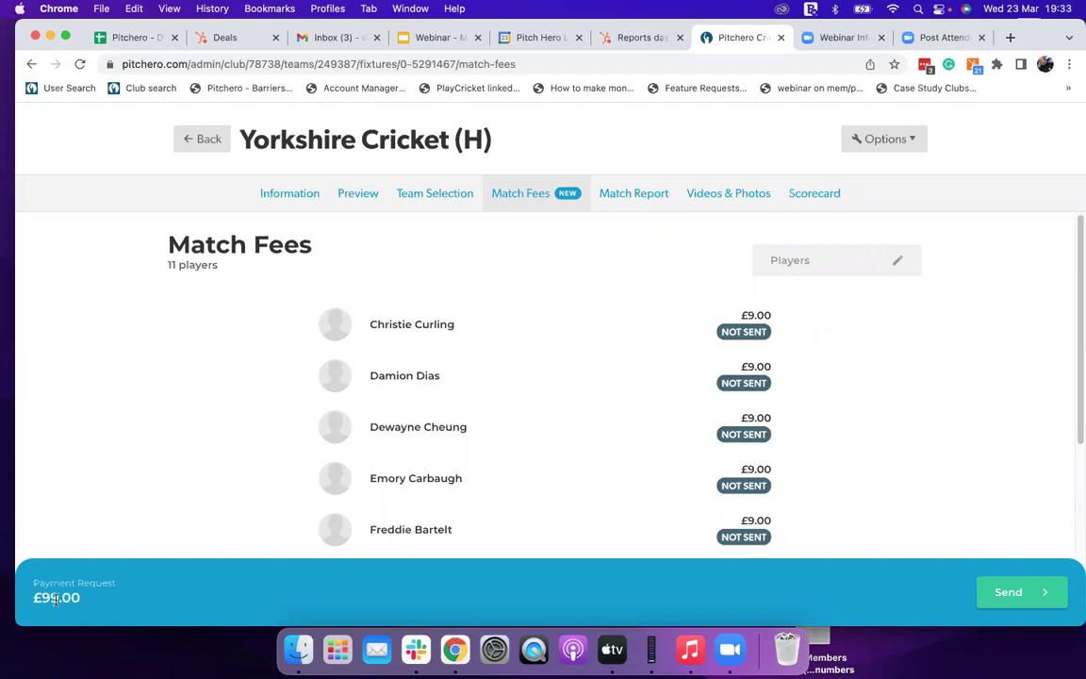
# Change two players' fees from £9.00 to the £6.00 Student rate
pyautogui.click(419, 376)
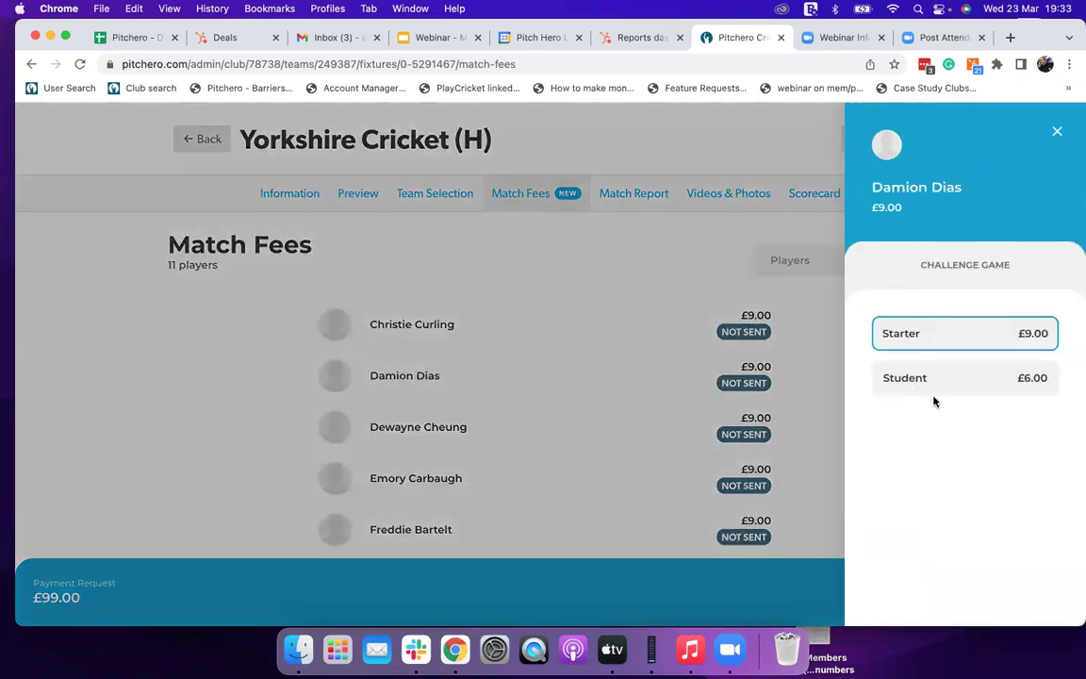
pyautogui.click(938, 381)
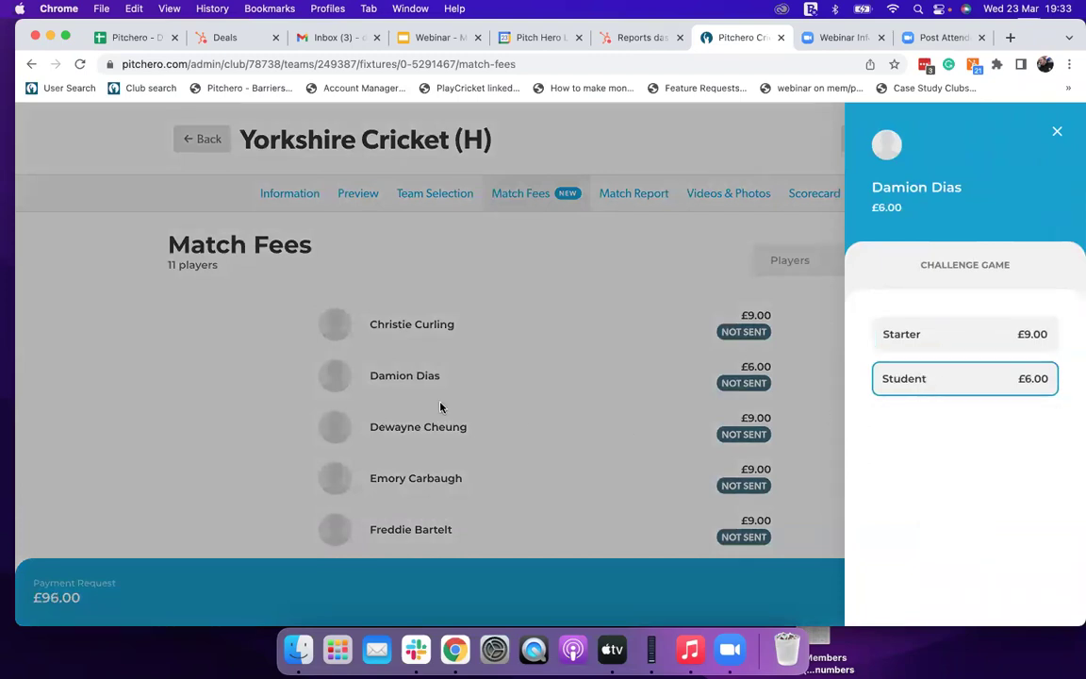
pyautogui.click(594, 382)
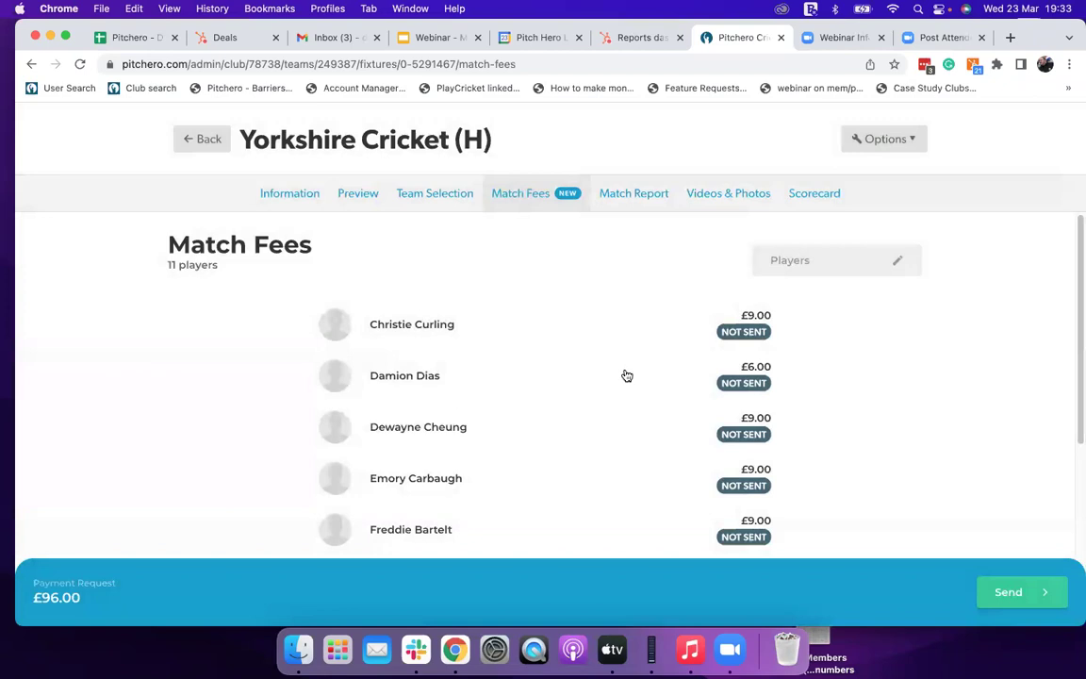
pyautogui.scroll(-2, 438, 453)
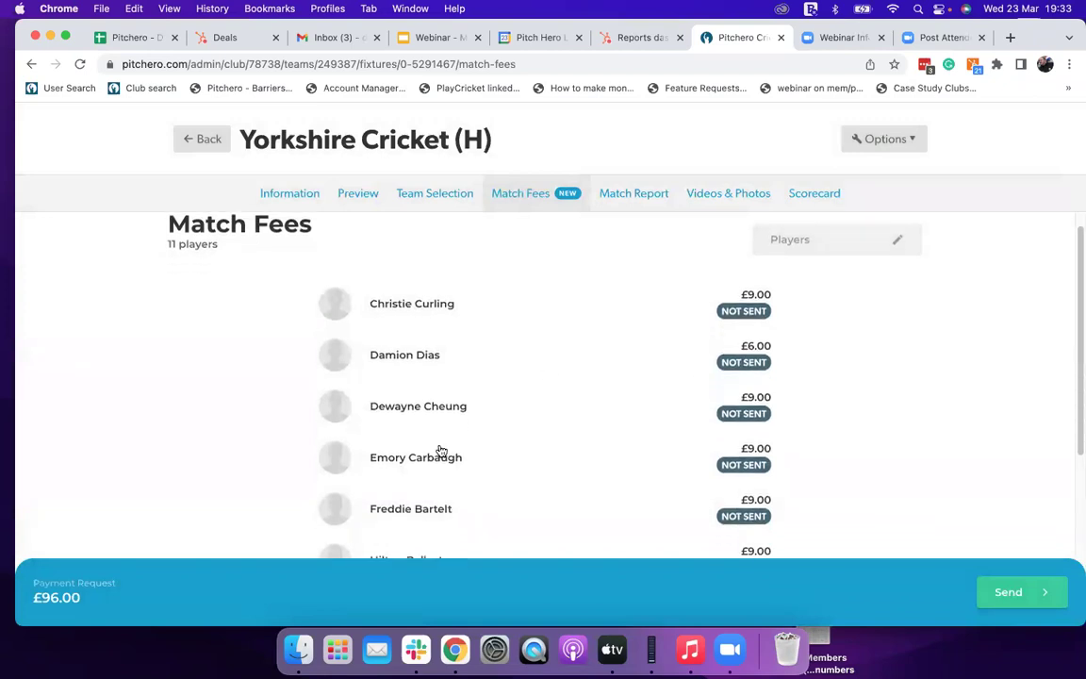
pyautogui.click(420, 488)
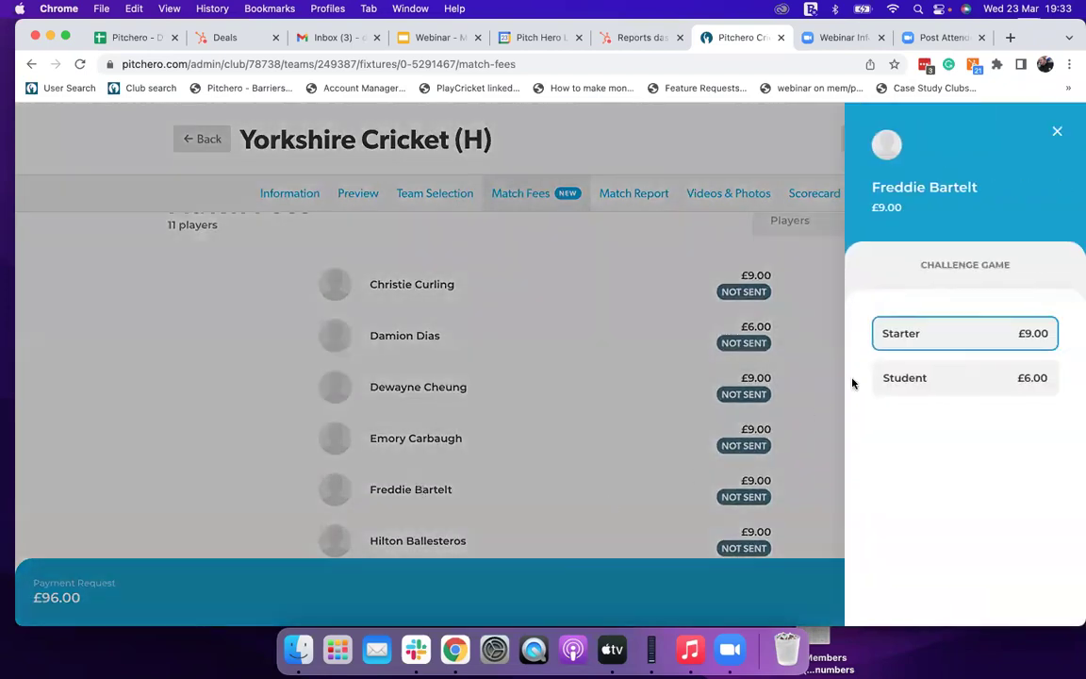
pyautogui.click(904, 381)
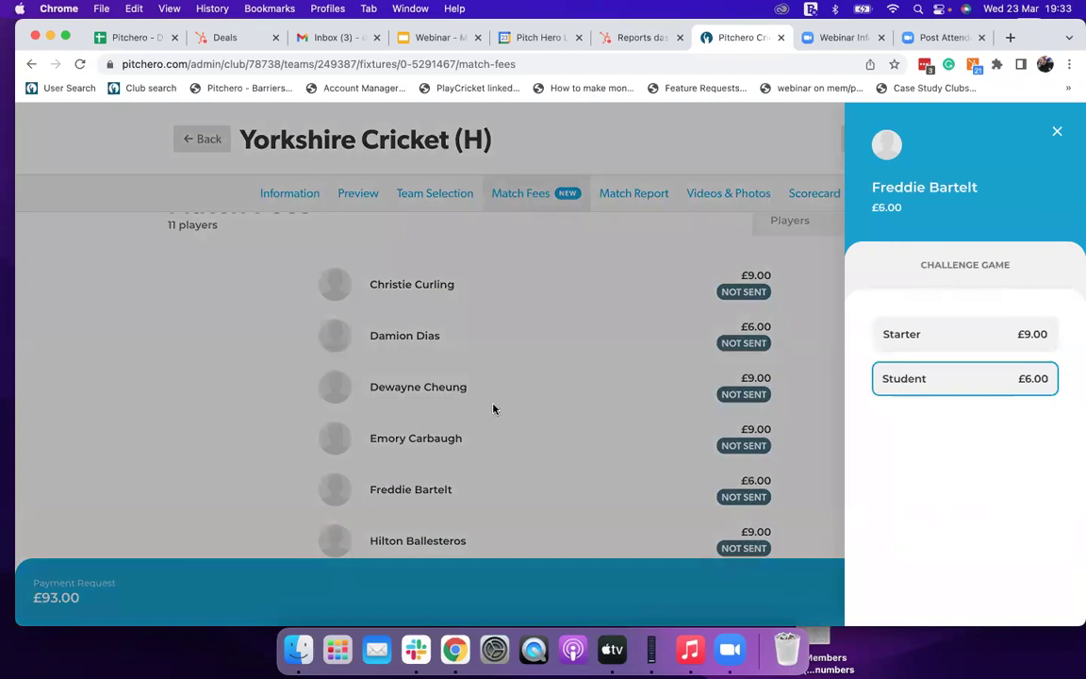
pyautogui.click(523, 404)
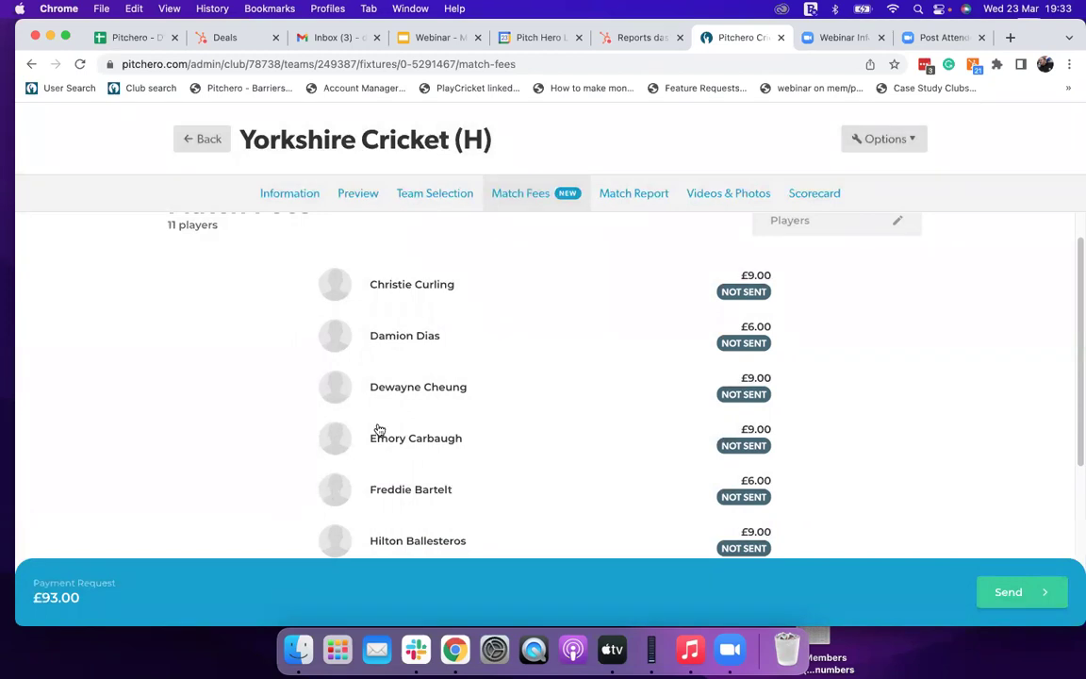
# Send the £93.00 payment request, then open one Student-fee player's fee details
pyautogui.click(1001, 592)
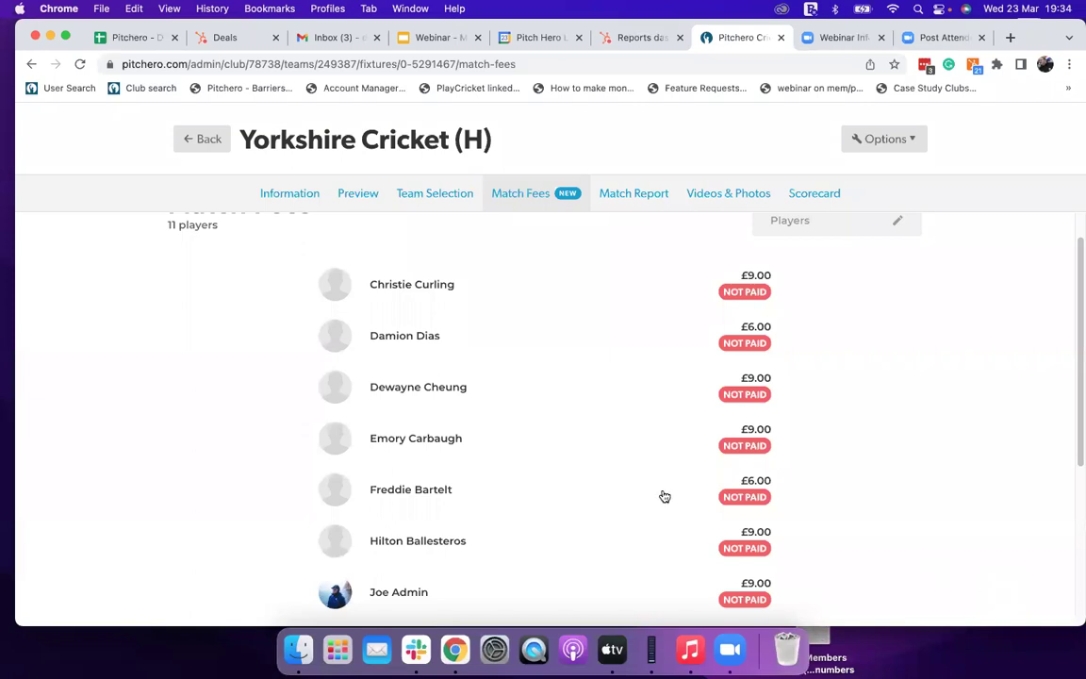
pyautogui.click(438, 487)
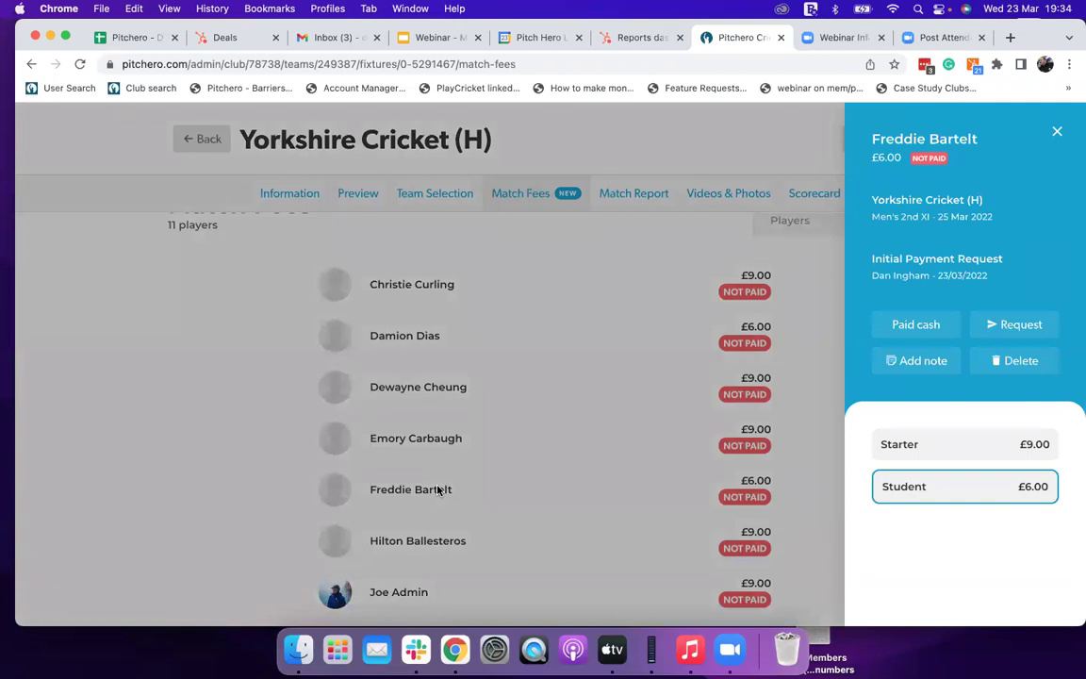
# Record that player's £6.00 fee as paid in cash and return to the Men's 2nd XI fixtures
pyautogui.click(901, 325)
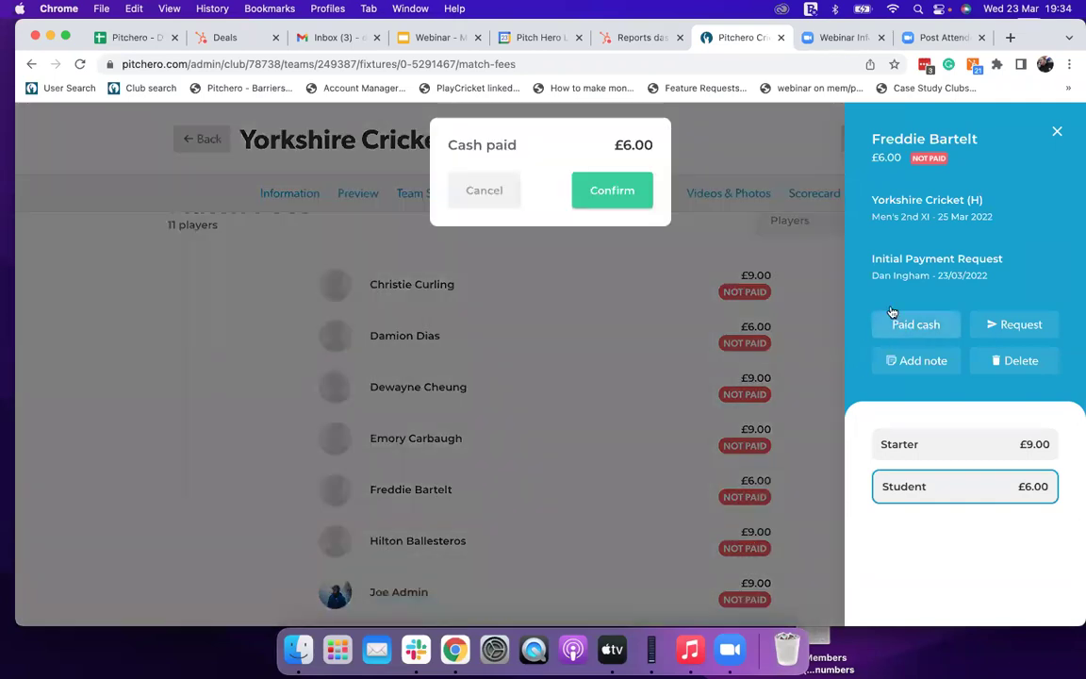
pyautogui.click(624, 192)
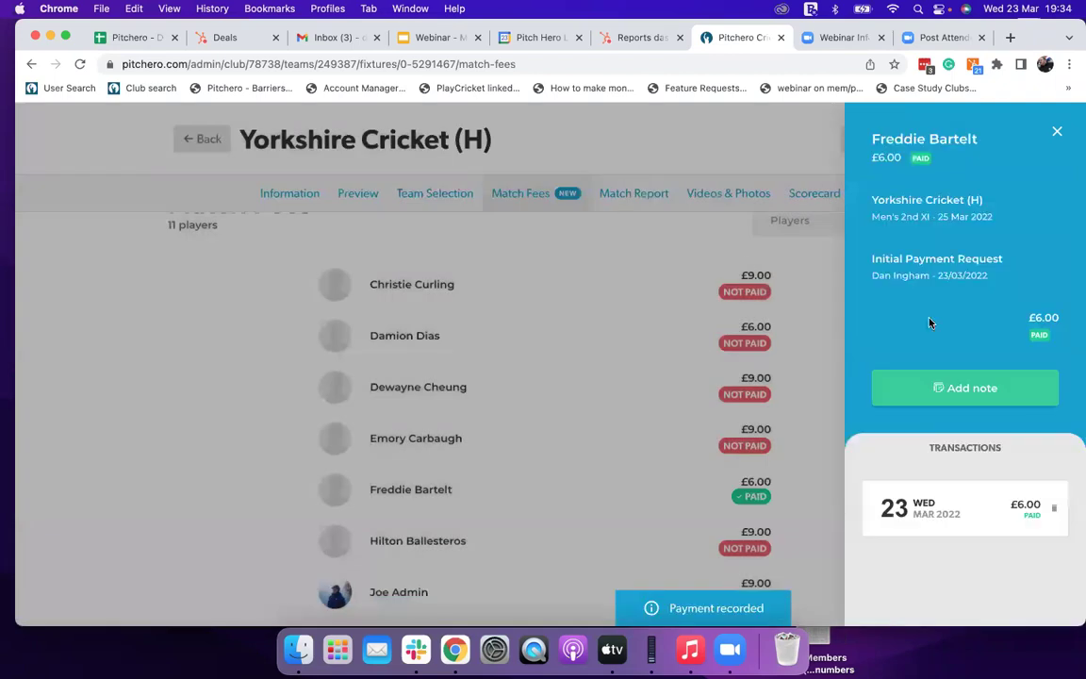
pyautogui.click(1057, 131)
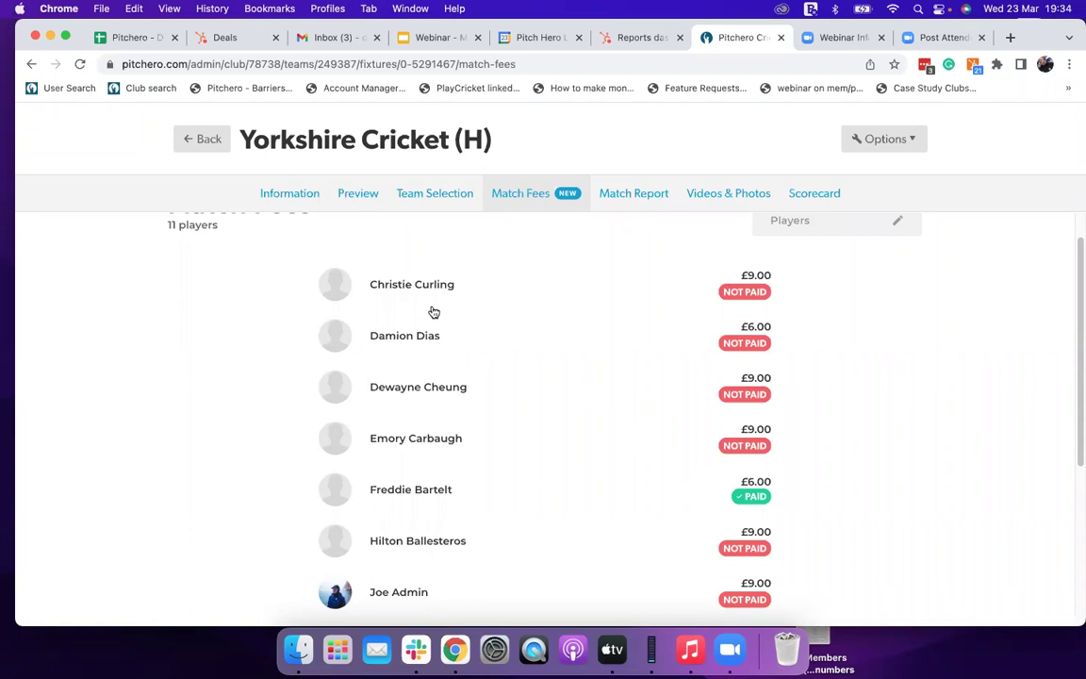
pyautogui.click(209, 139)
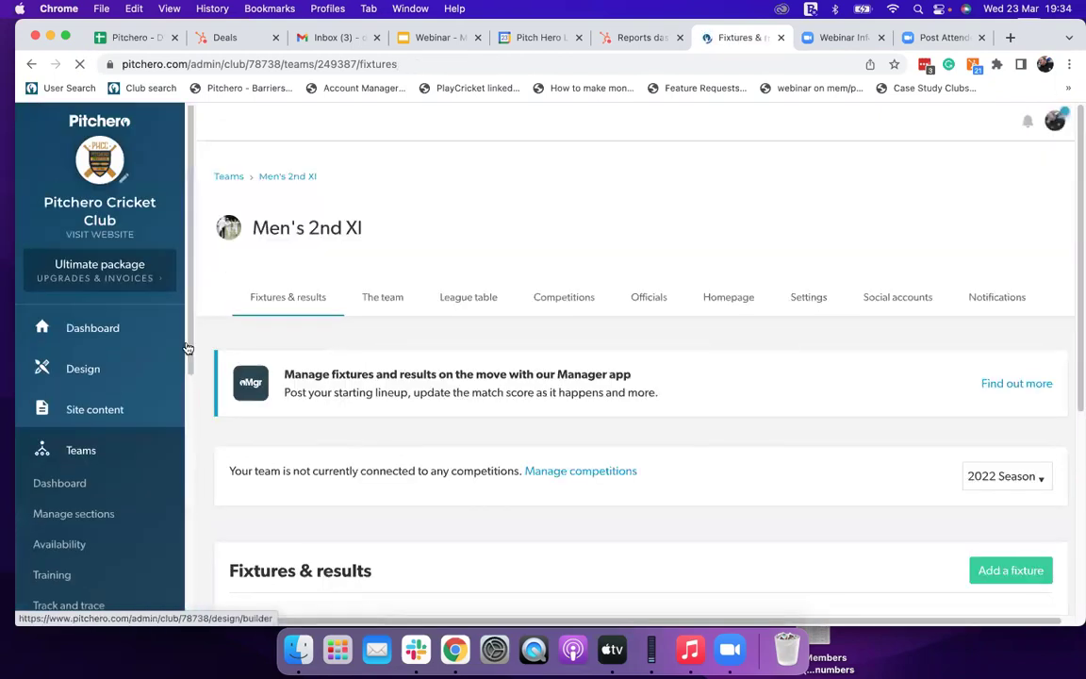
pyautogui.scroll(-3, 92, 440)
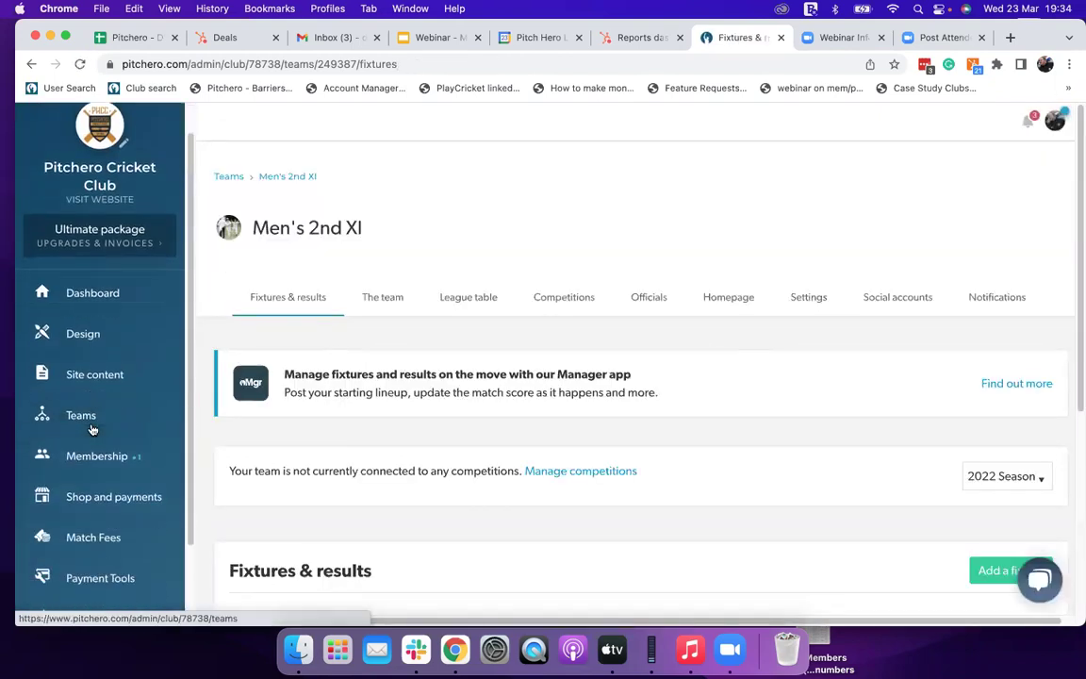
# Open the club's Match Fees Dashboard (£111.00 from 14 transactions) and expand Shop and payments
pyautogui.moveTo(85, 449)
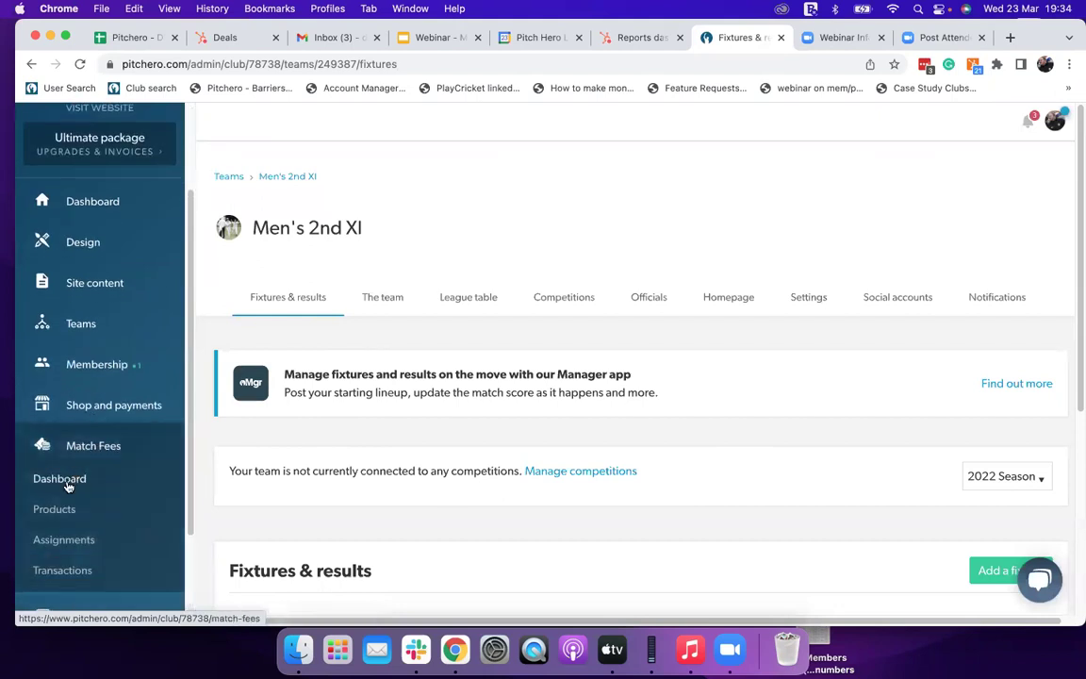
pyautogui.click(68, 478)
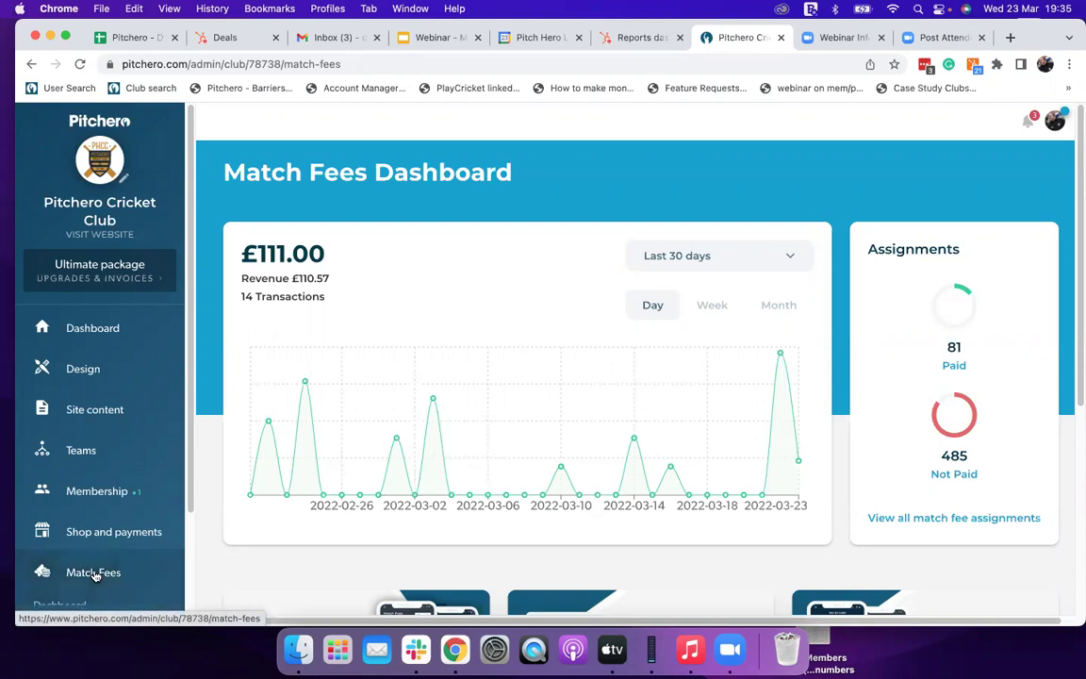
pyautogui.scroll(-2, 118, 475)
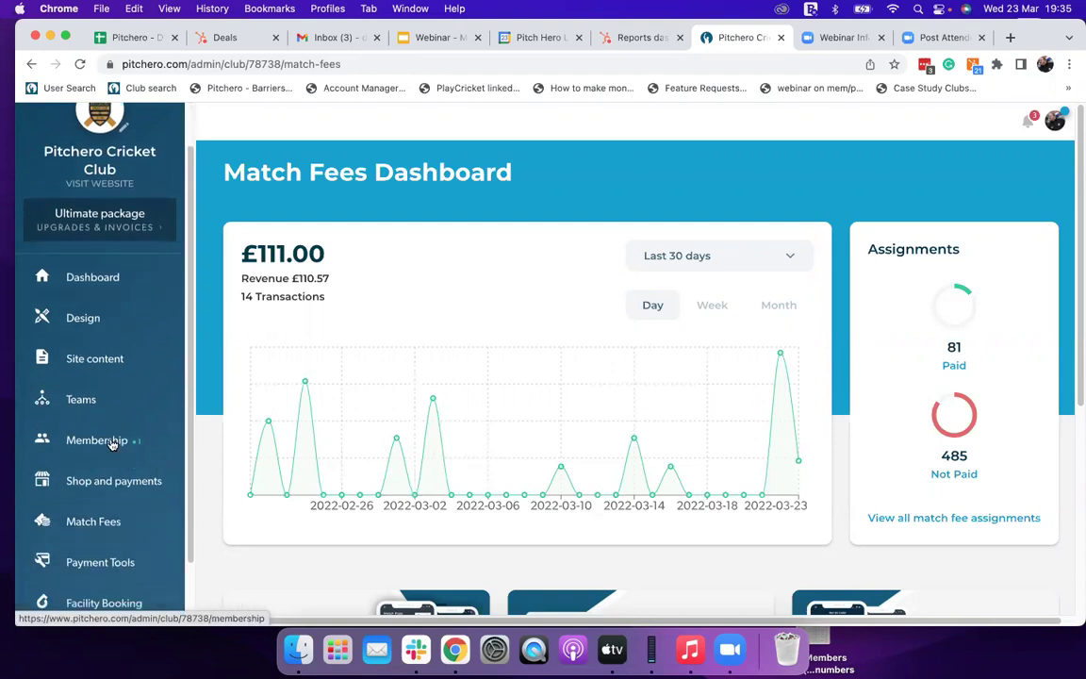
pyautogui.click(92, 483)
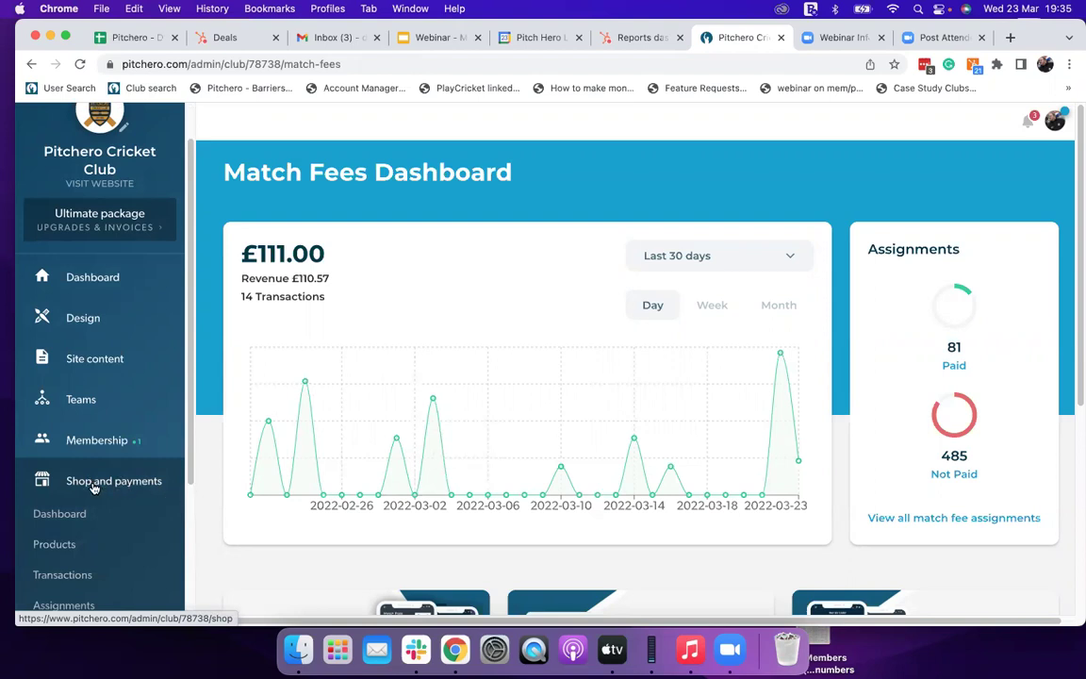
pyautogui.scroll(-2, 92, 484)
# Open Winter Subscriptions from the shop's product list to see its 51 member assignments
pyautogui.click(58, 478)
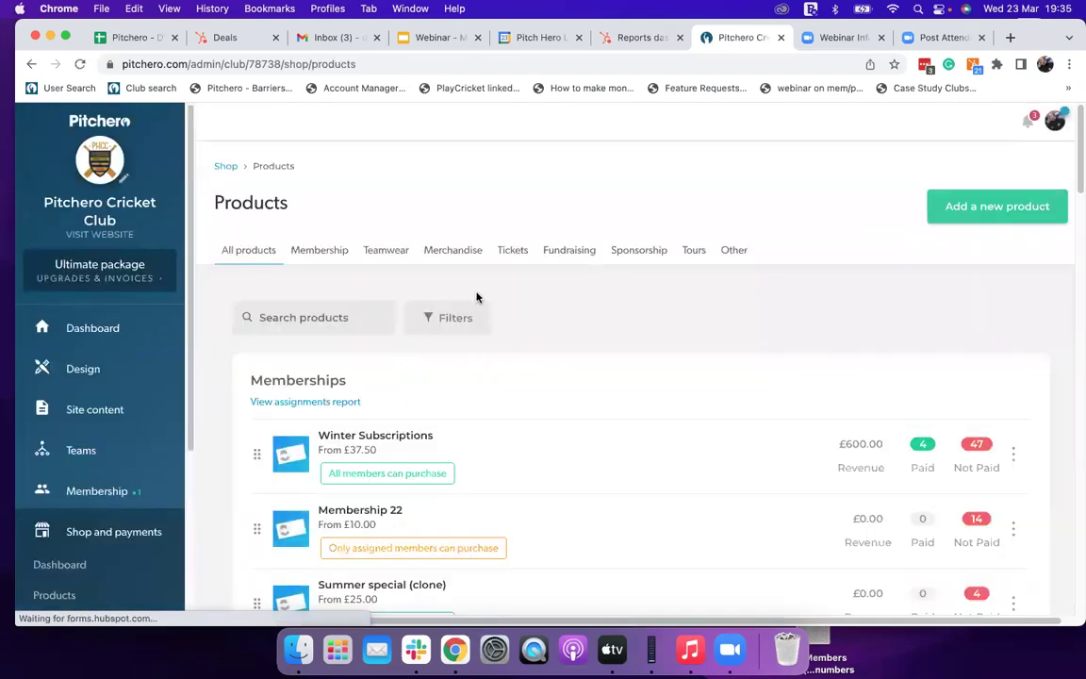
pyautogui.scroll(-1, 475, 297)
pyautogui.click(380, 392)
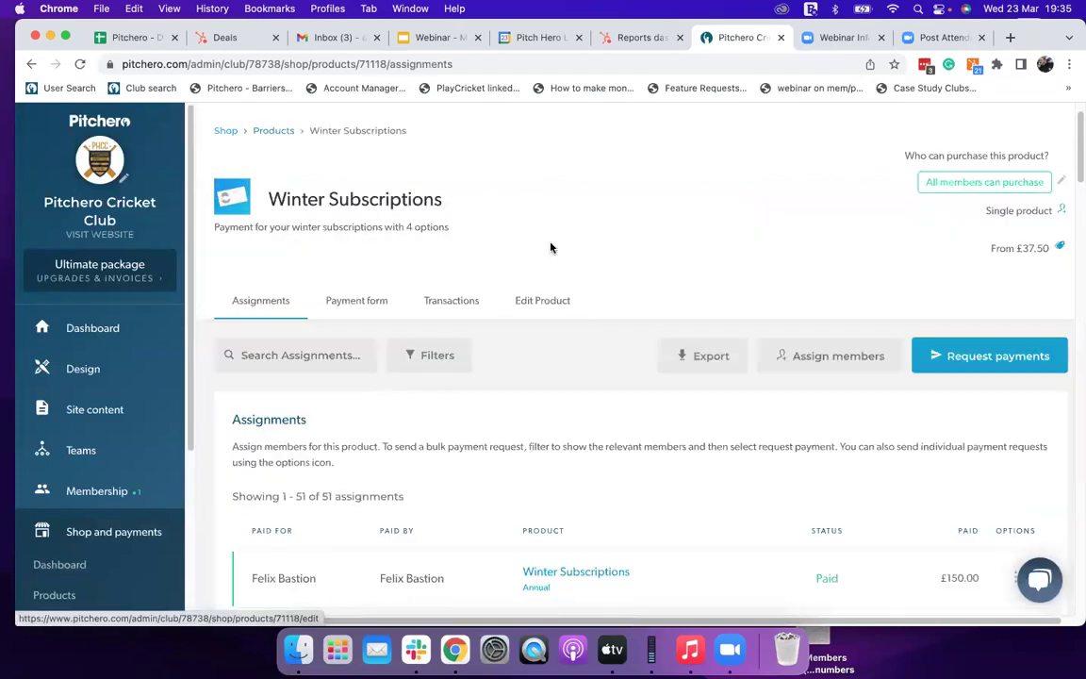
pyautogui.scroll(-2, 515, 363)
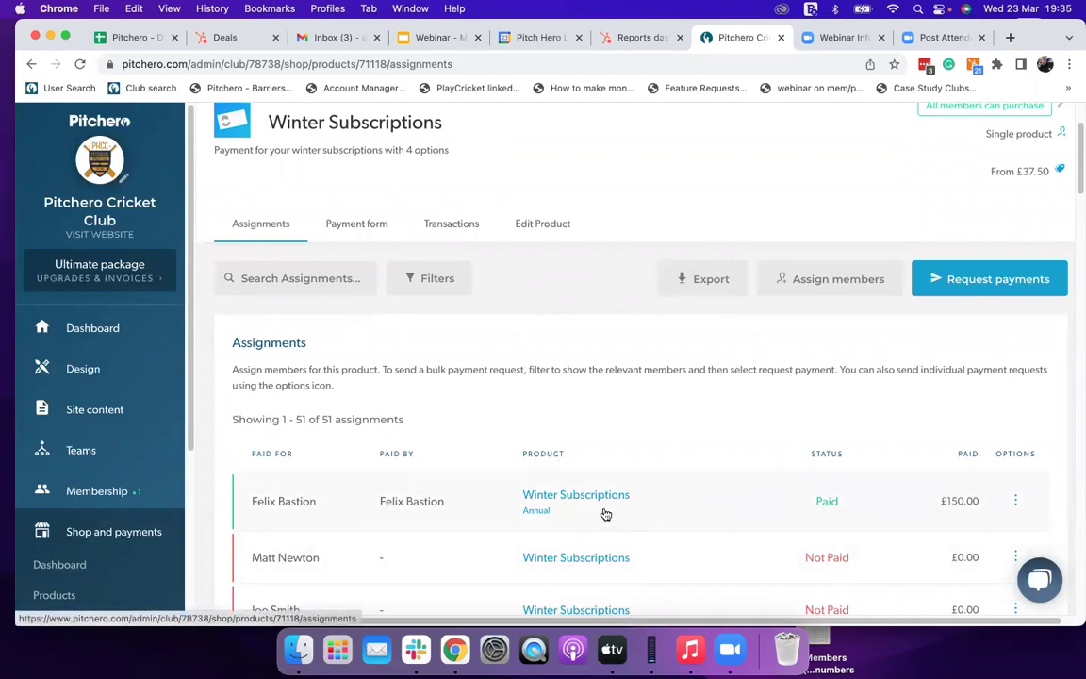
pyautogui.click(543, 230)
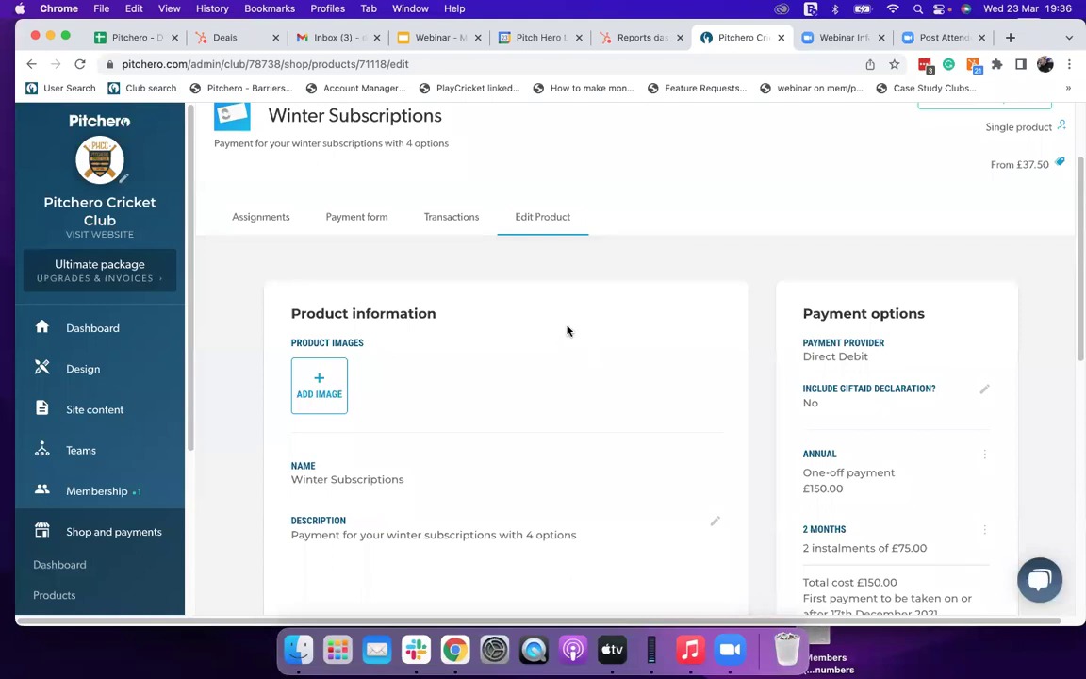
pyautogui.scroll(-2, 567, 330)
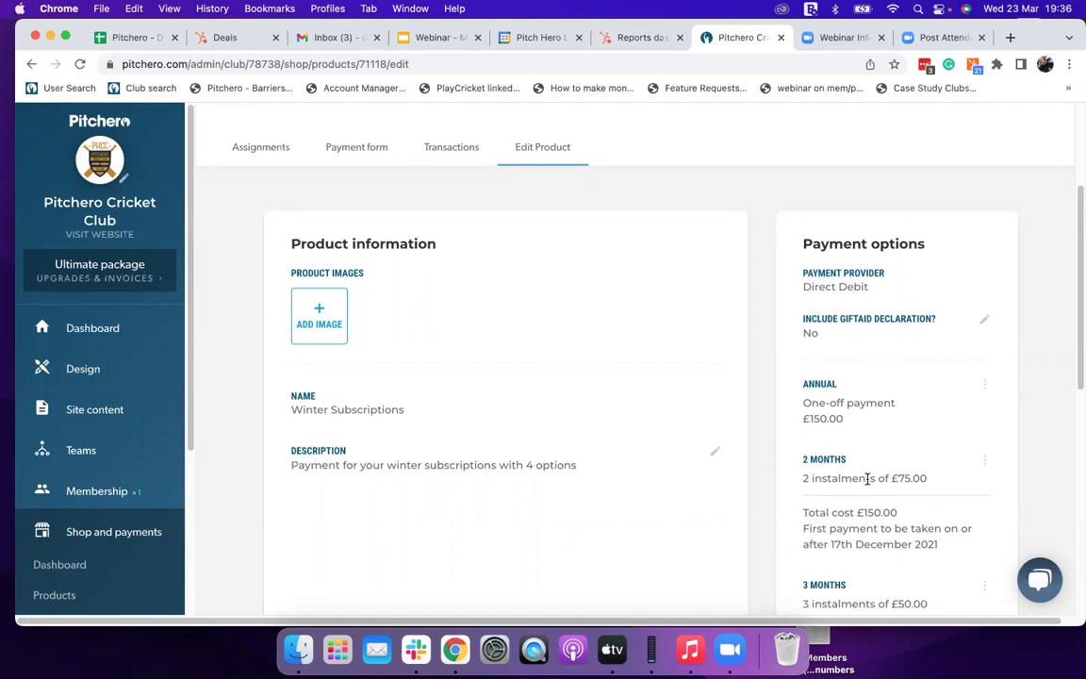
pyautogui.scroll(-2, 820, 490)
pyautogui.scroll(-2, 832, 470)
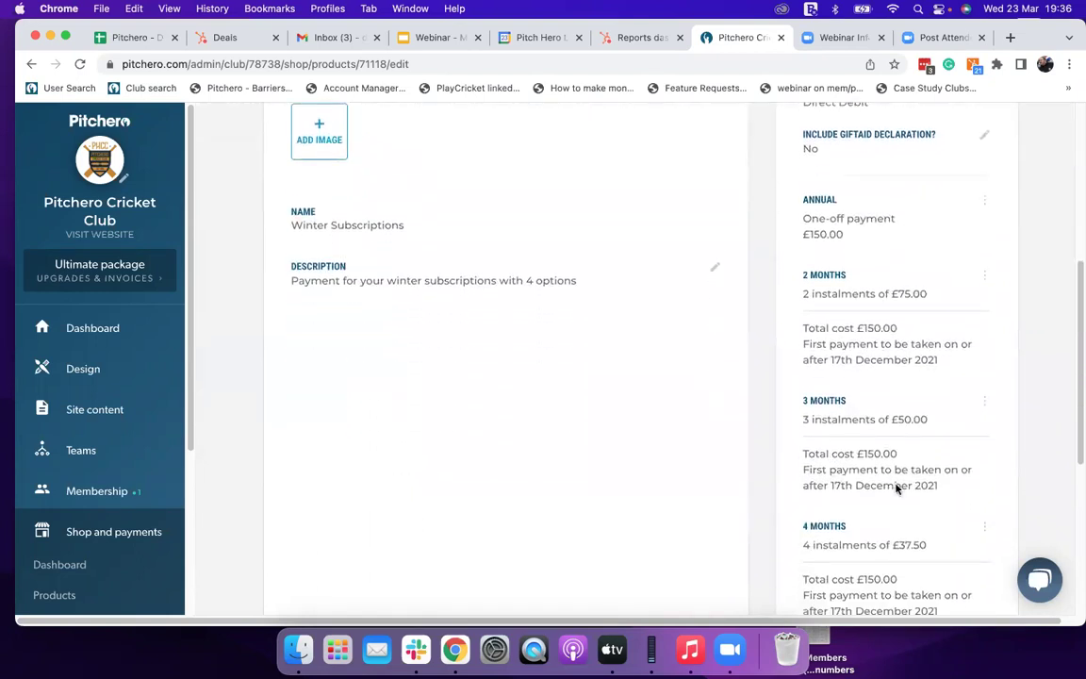
pyautogui.scroll(-2, 853, 415)
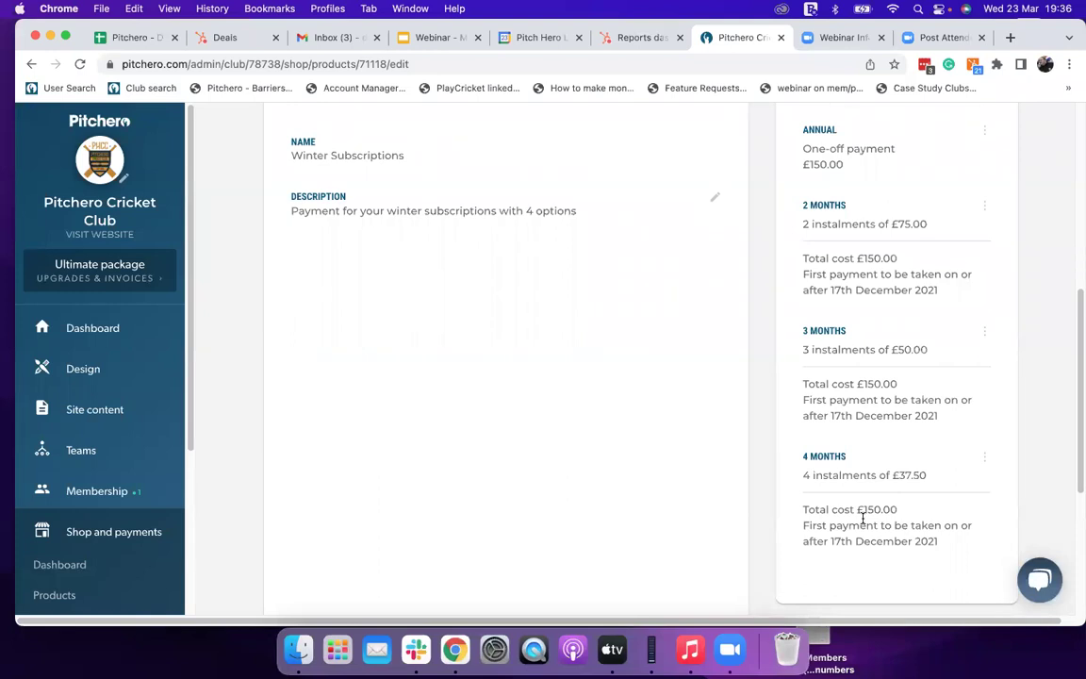
# Show the shop dashboard's £300.00 revenue and its Latest transactions table
pyautogui.click(84, 565)
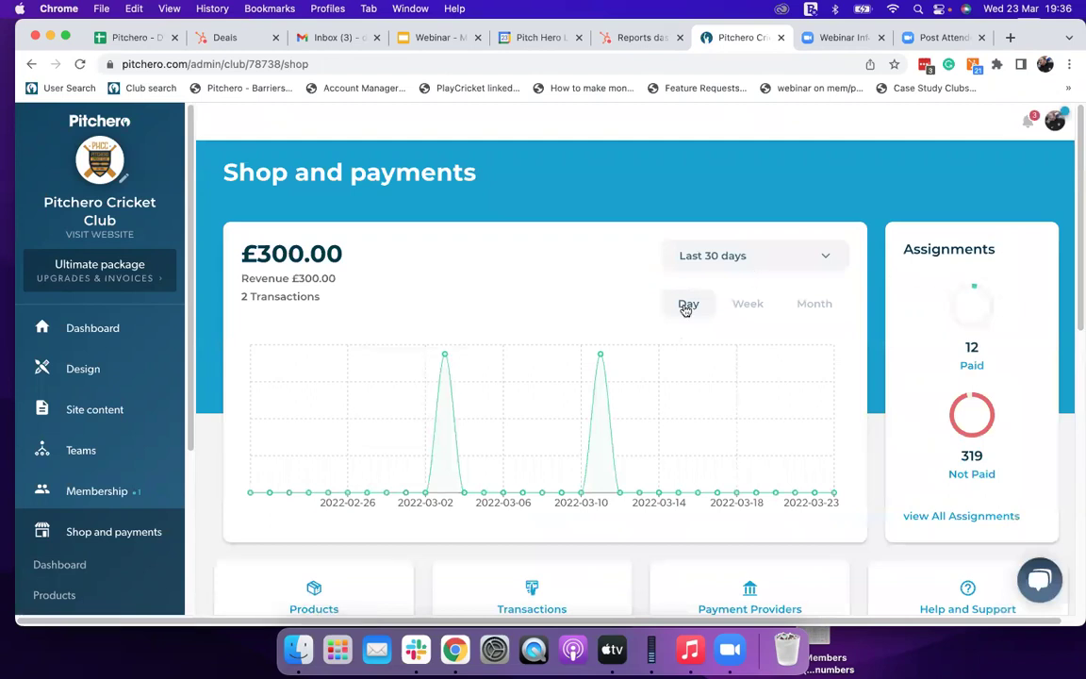
pyautogui.scroll(-3, 569, 301)
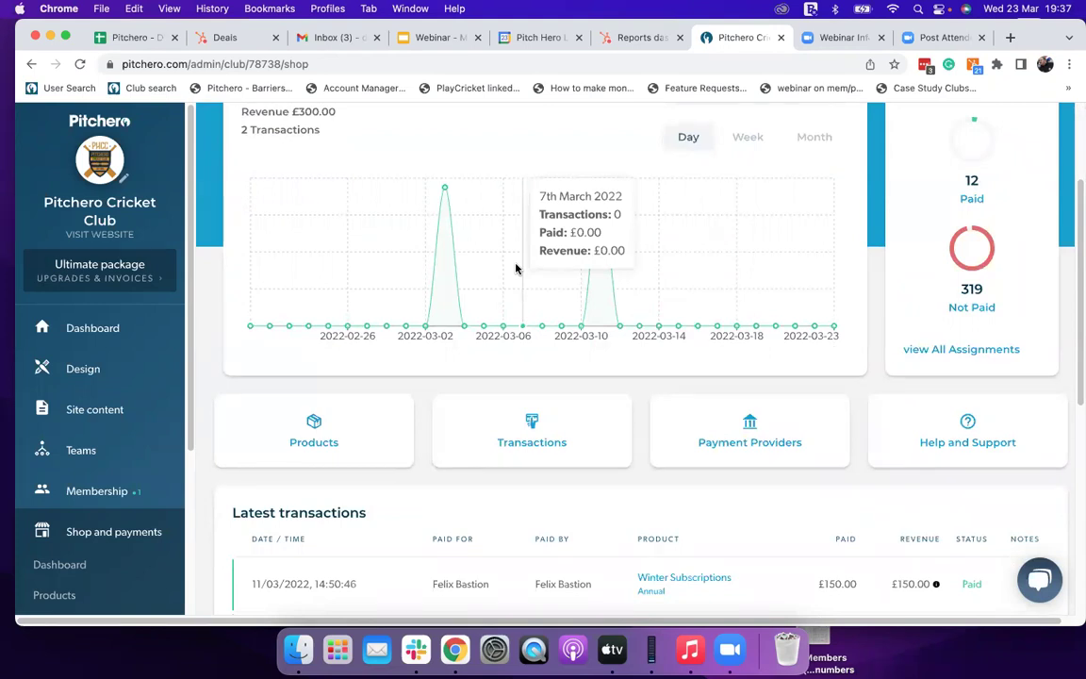
pyautogui.scroll(-4, 516, 271)
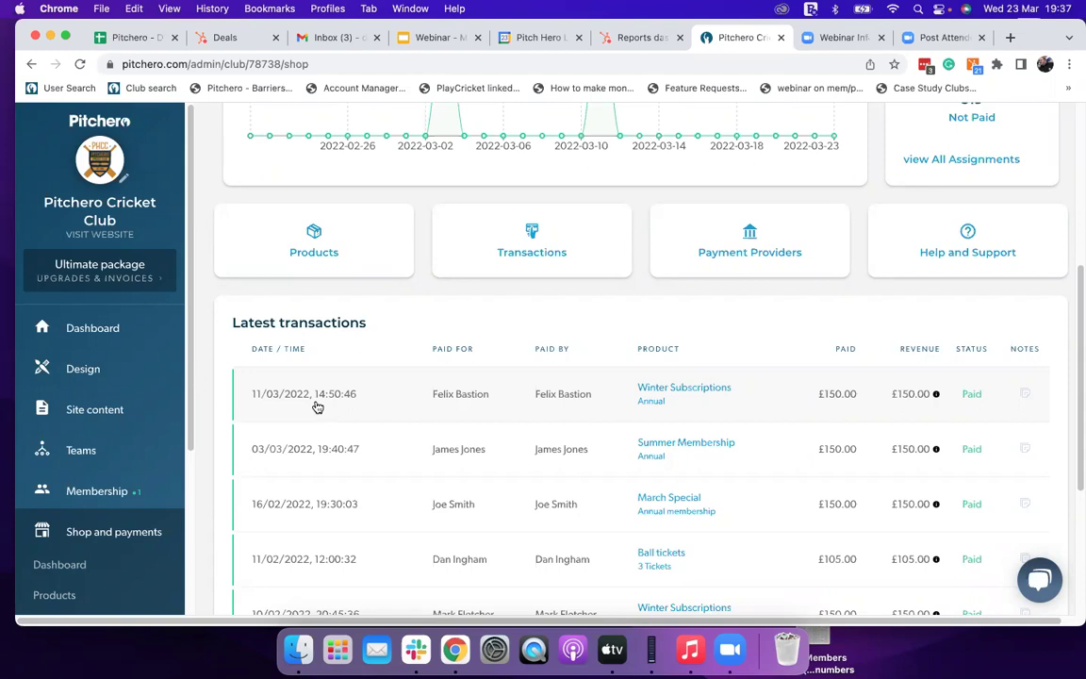
# Start a QuickTime movie recording that mirrors the iPhone, discarding the webcam recording window
pyautogui.click(533, 641)
pyautogui.rightClick(535, 634)
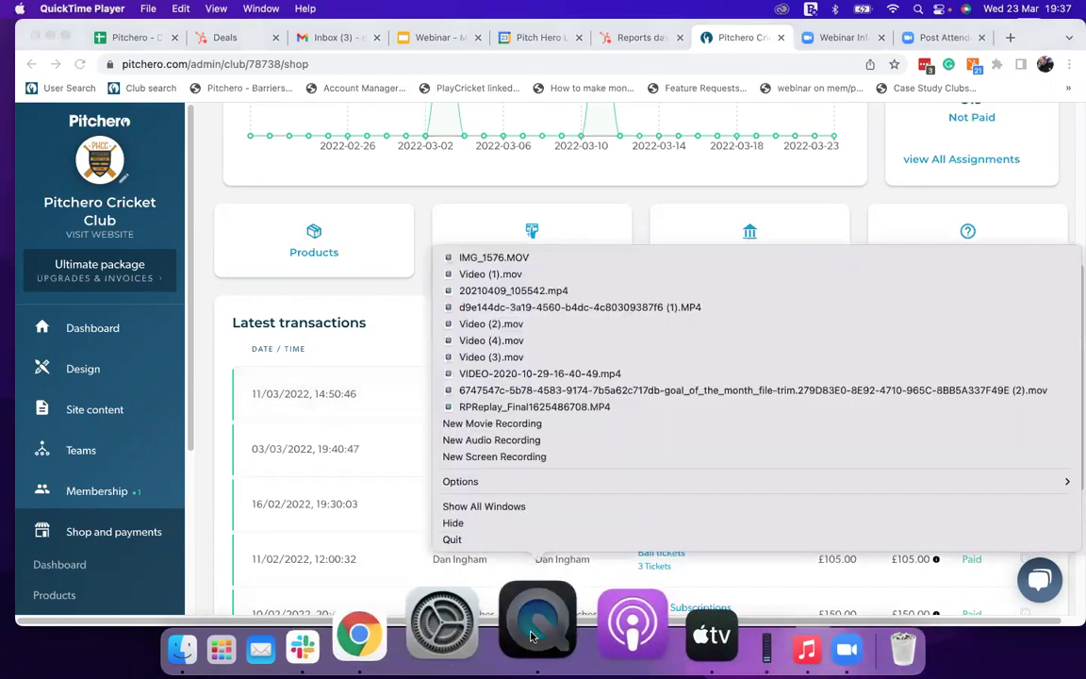
pyautogui.click(529, 425)
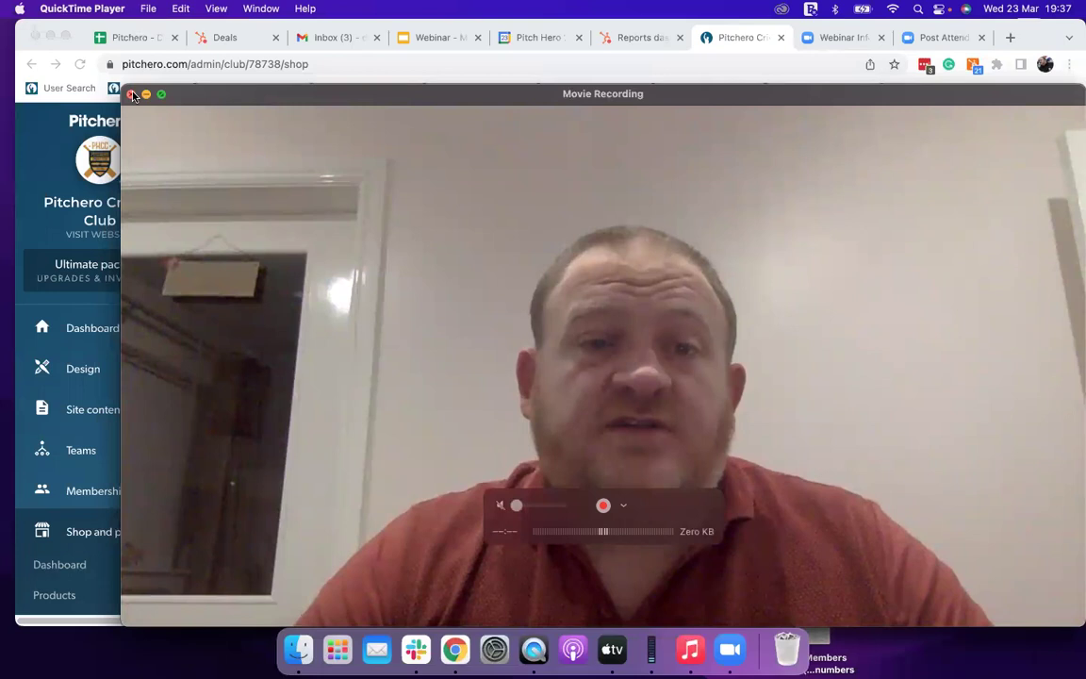
pyautogui.click(132, 95)
pyautogui.rightClick(540, 618)
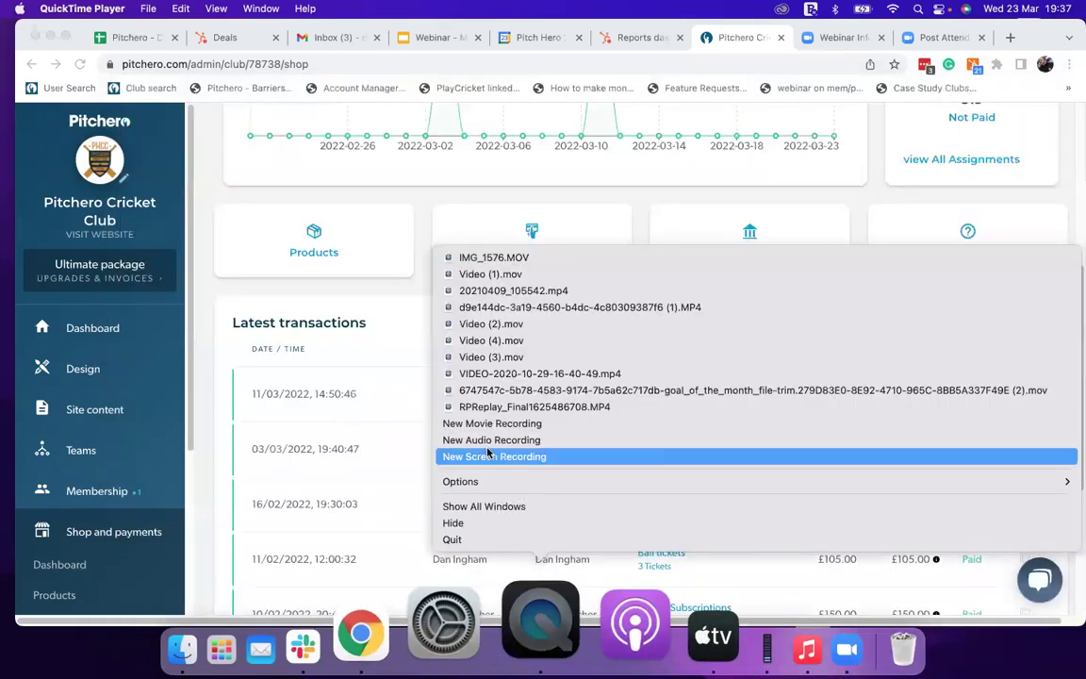
pyautogui.click(497, 426)
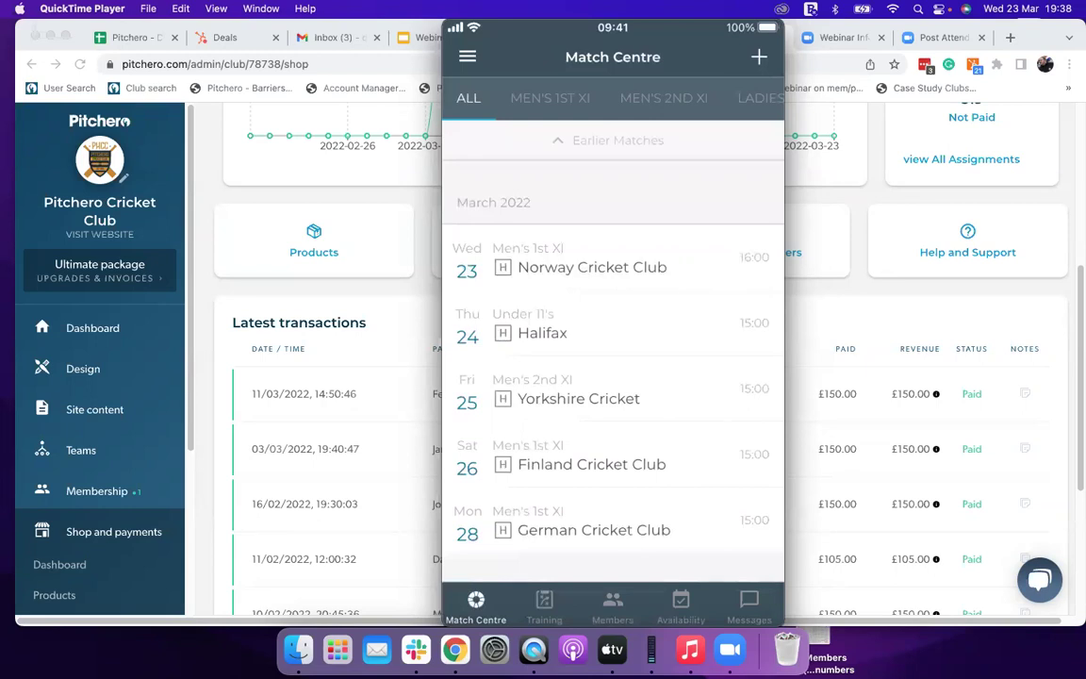
# Filter Match Centre to show only the Men's 2nd XI fixtures
pyautogui.click(664, 98)
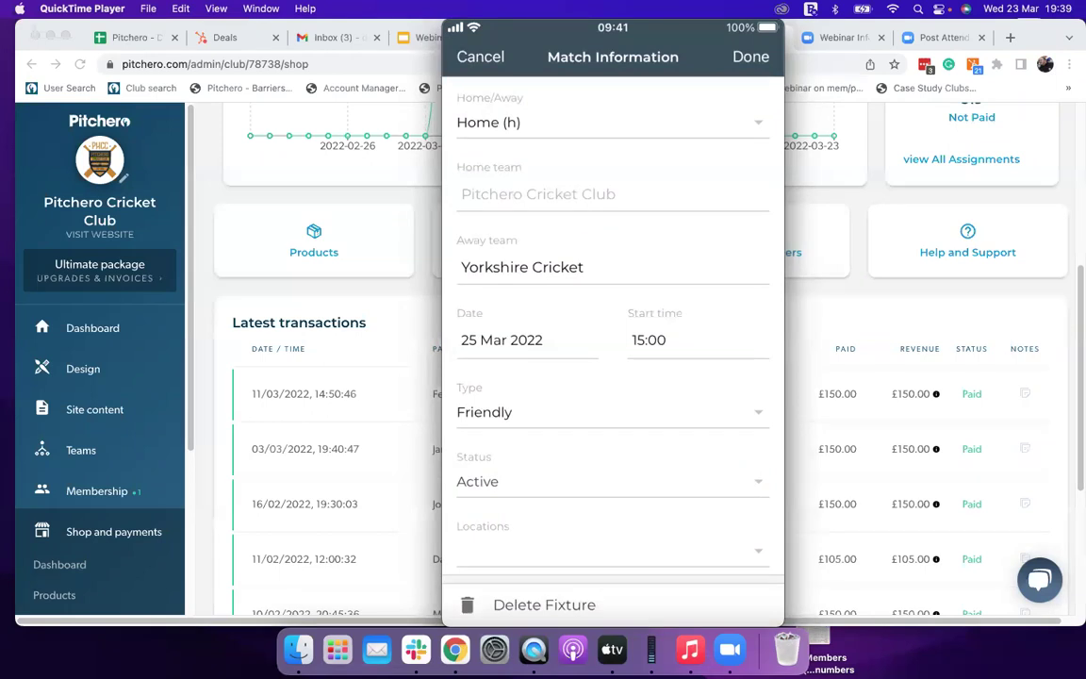
# Make the Yorkshire fixture a Cup match and put a replacement player into lineup slot 2
pyautogui.click(613, 412)
pyautogui.click(613, 271)
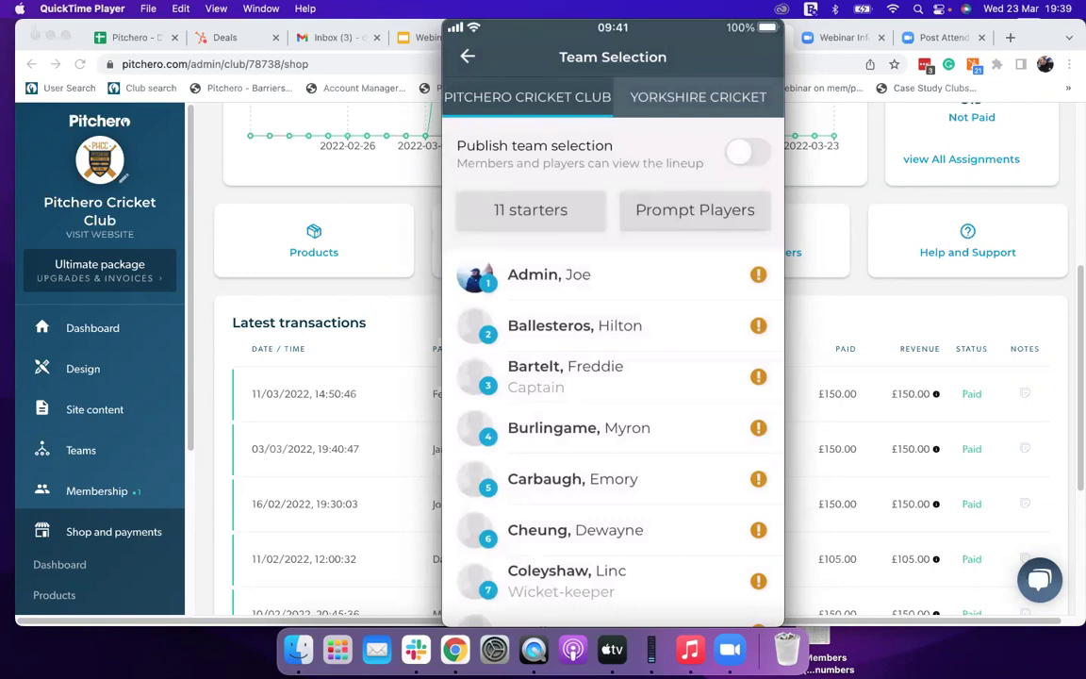
pyautogui.click(574, 325)
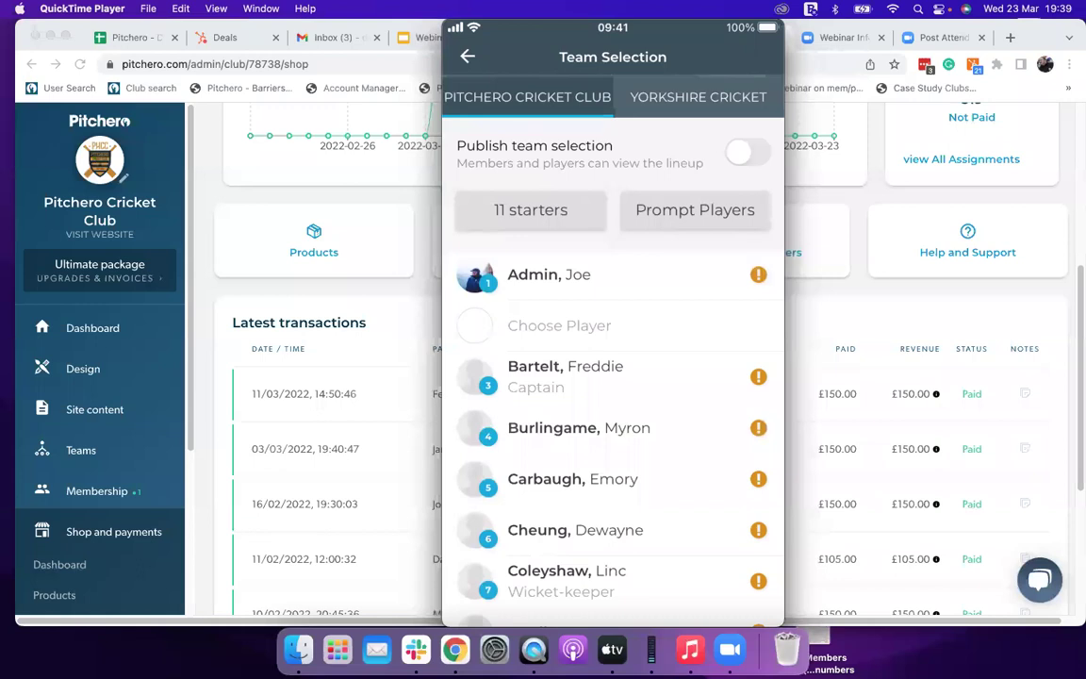
pyautogui.click(559, 326)
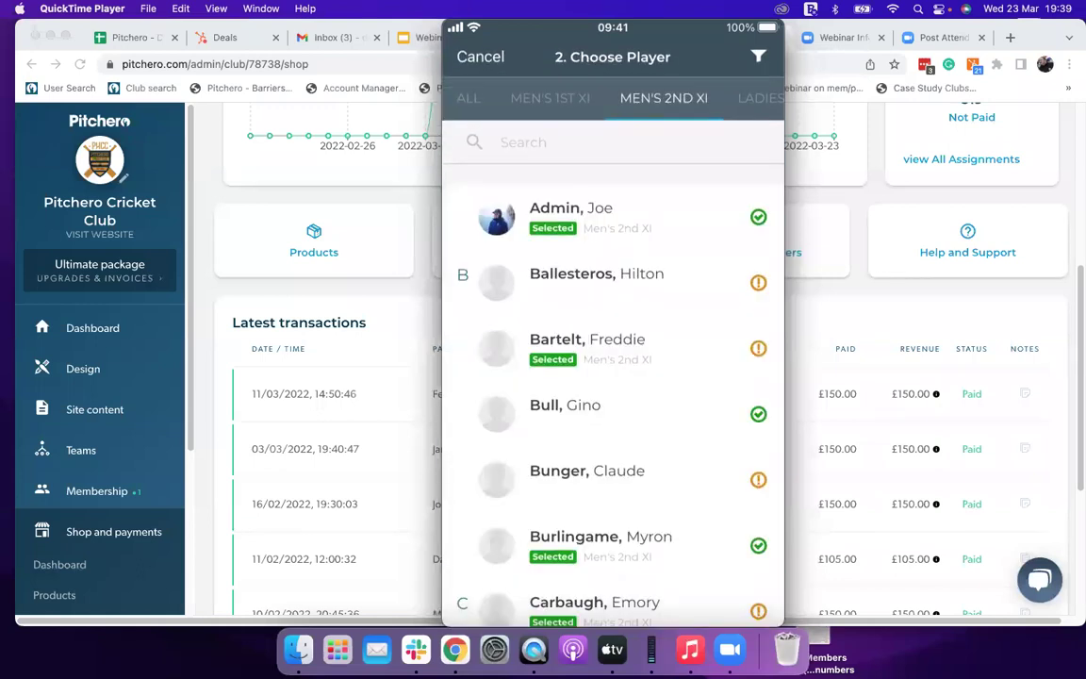
pyautogui.click(587, 470)
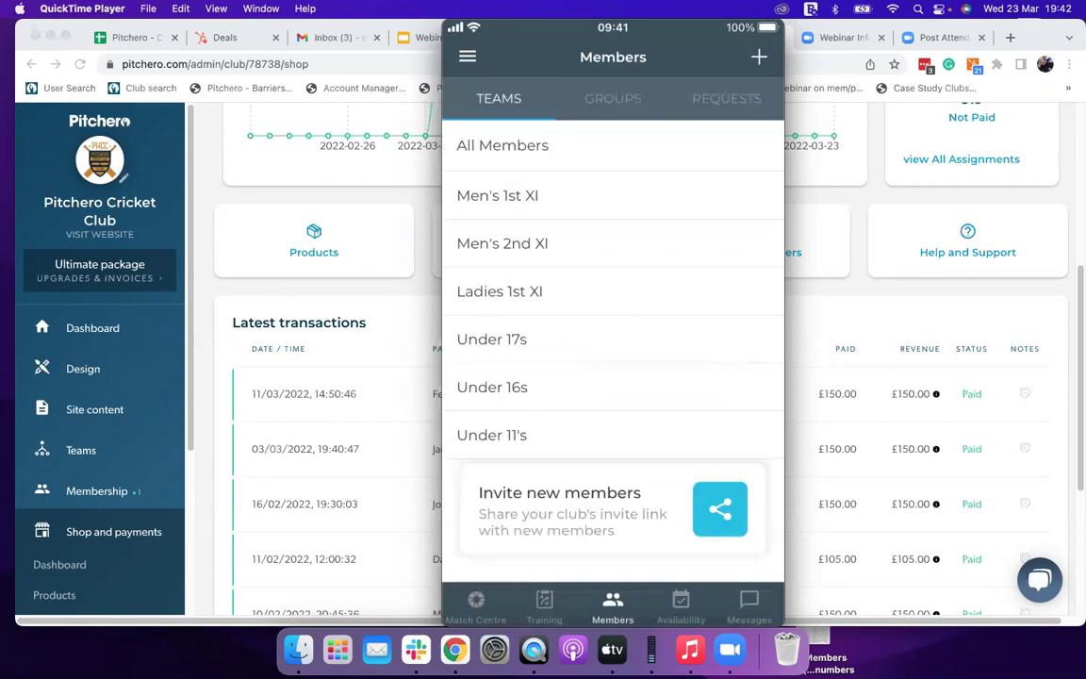
# Review the Men's 2nd XI team admin's profile details, then view availability for Mon 28 March
pyautogui.click(502, 244)
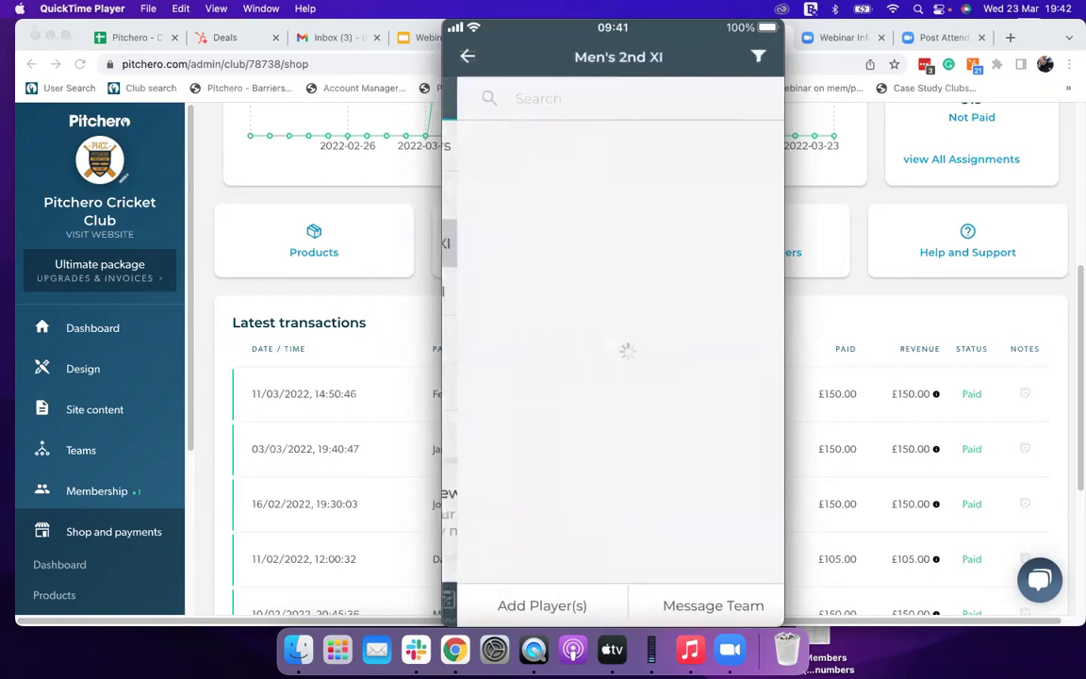
pyautogui.click(556, 166)
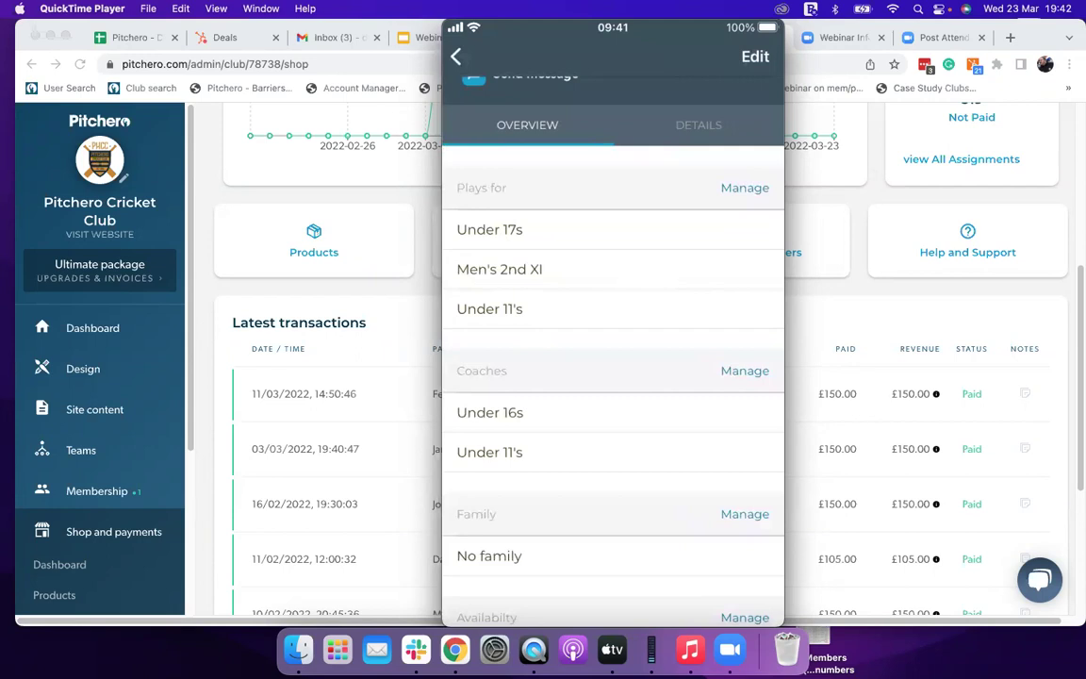
pyautogui.click(699, 124)
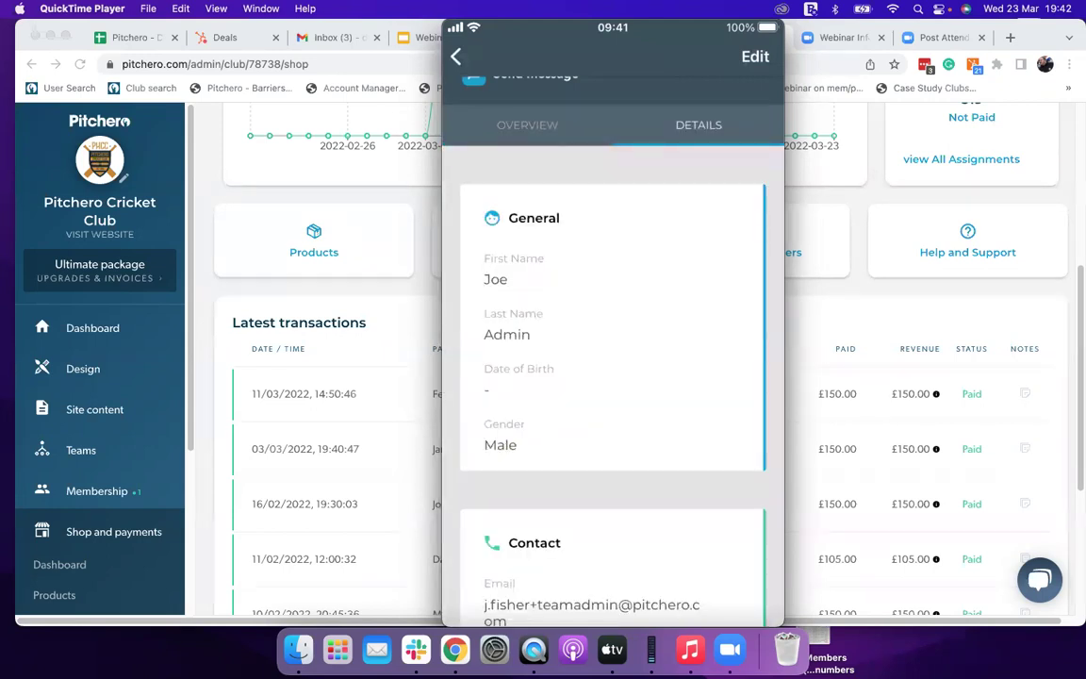
pyautogui.scroll(-5, 613, 378)
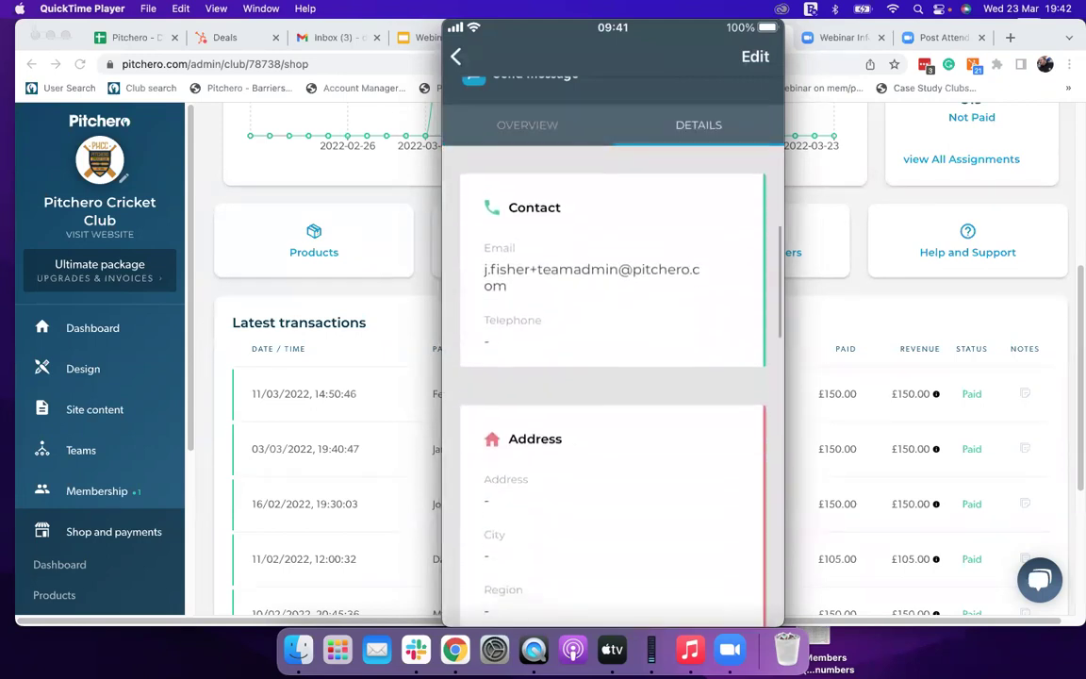
pyautogui.scroll(-5, 613, 377)
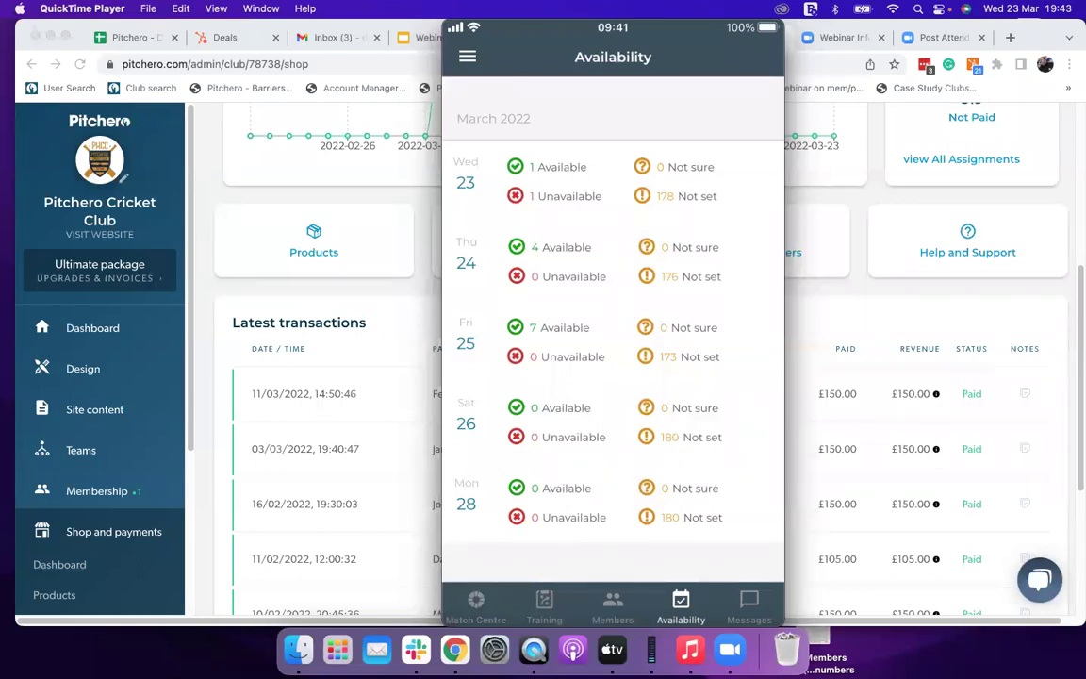
pyautogui.click(613, 503)
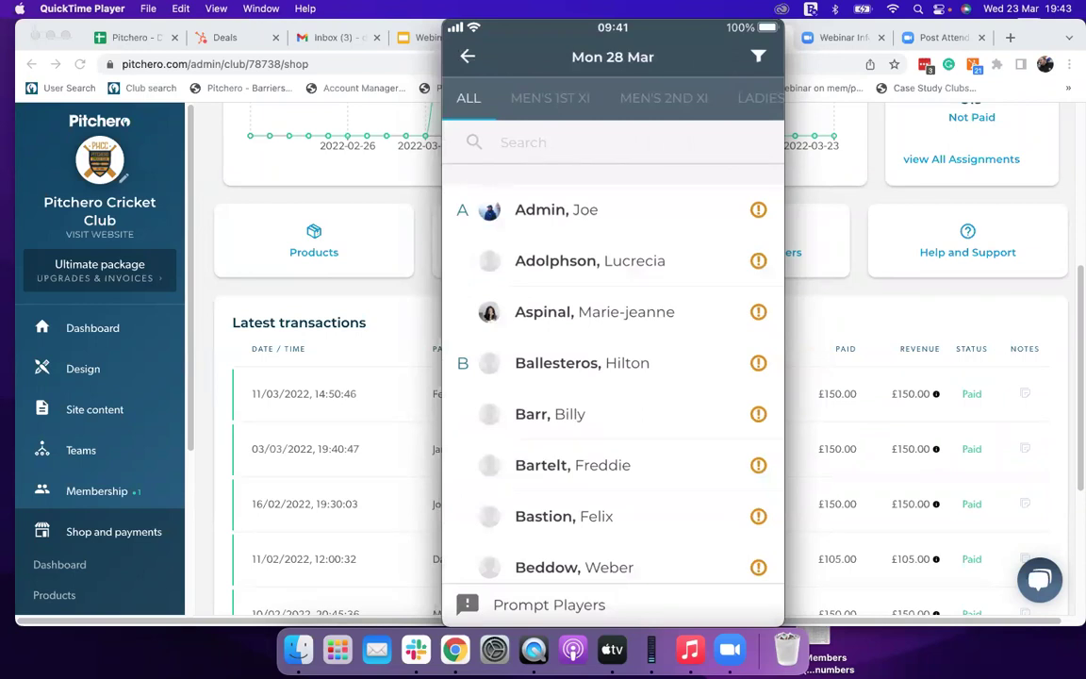
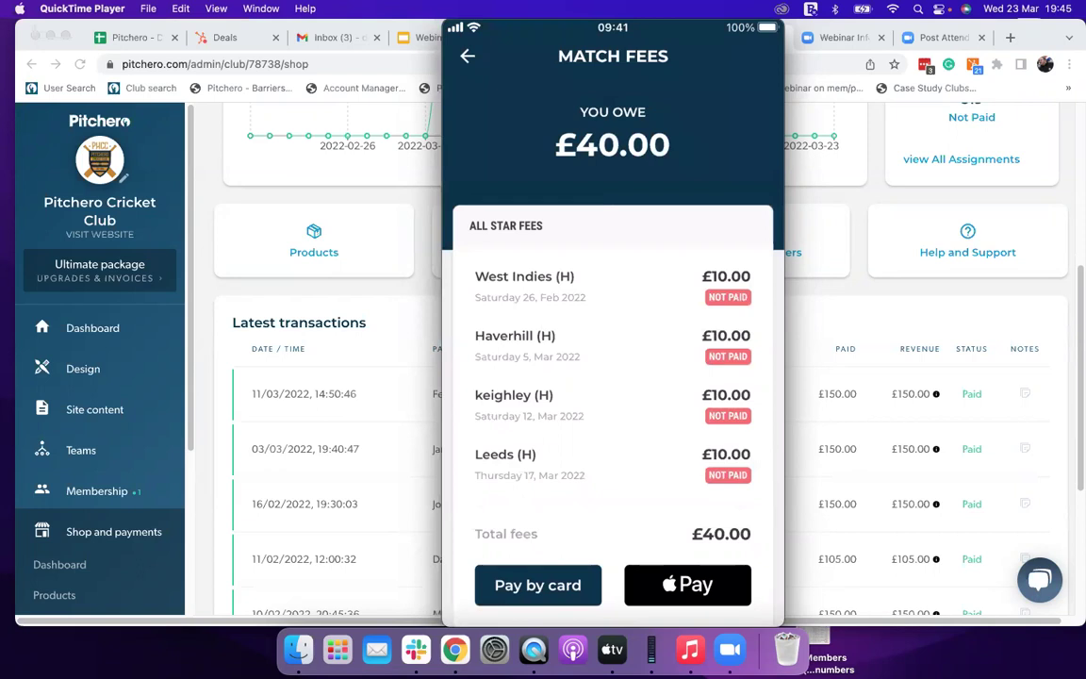
# View the West Indies match fee details, then go back to the club overview
pyautogui.click(524, 283)
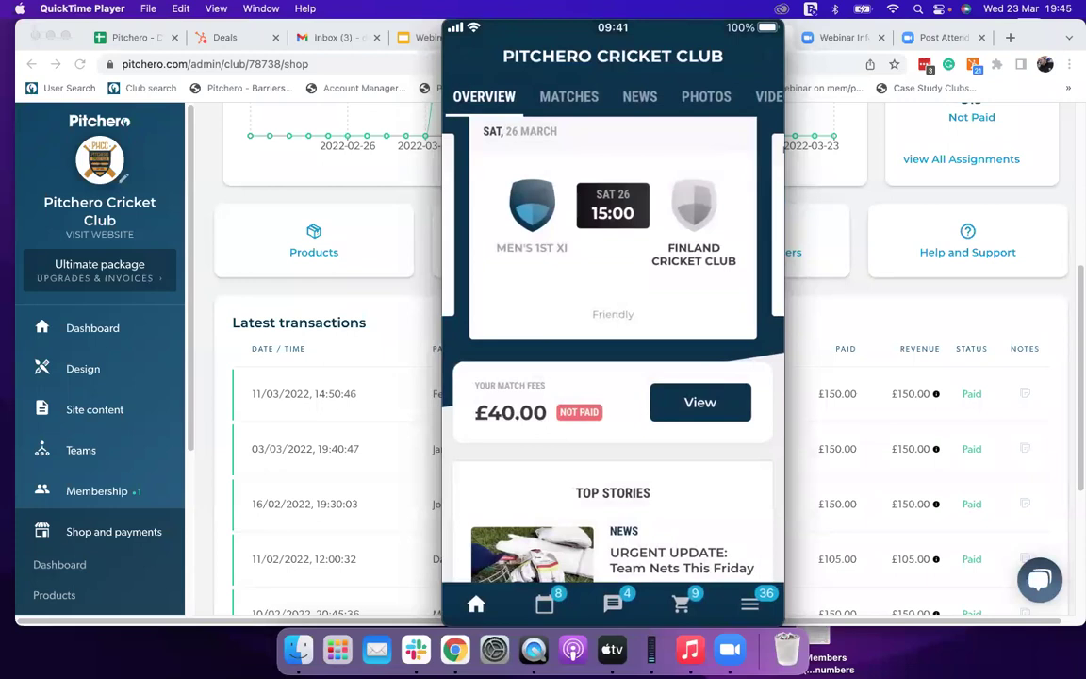
# Show My Schedule with the upcoming training sessions and the 26 March match
pyautogui.click(544, 603)
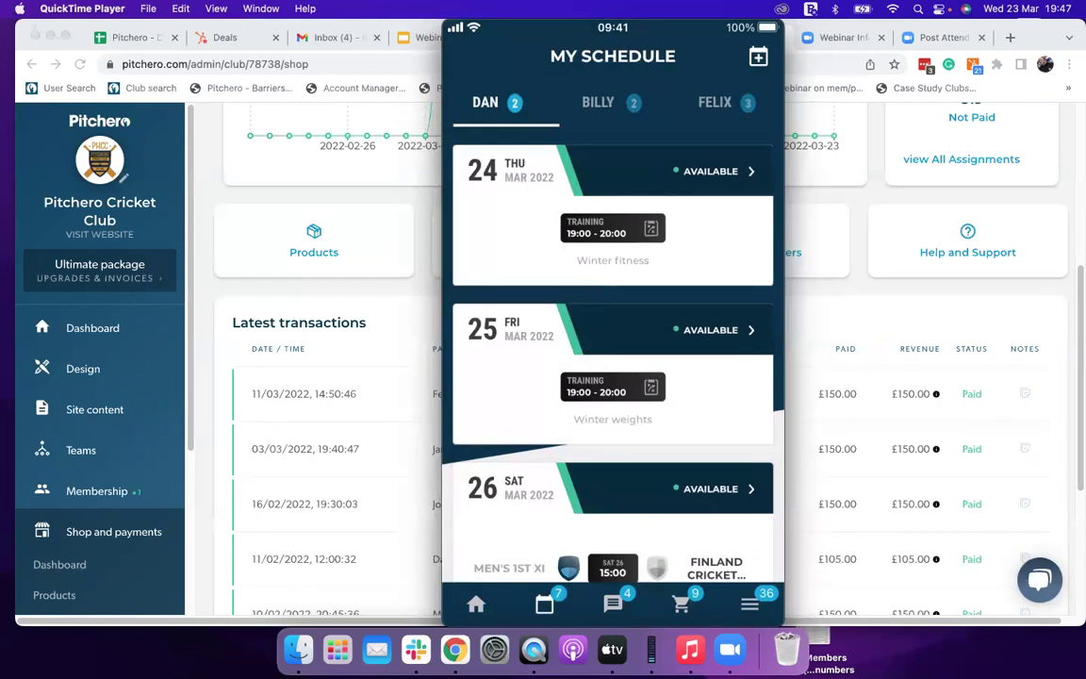
# Mark the third family member Not Available for the Friday 25 March training
pyautogui.click(598, 102)
pyautogui.click(715, 102)
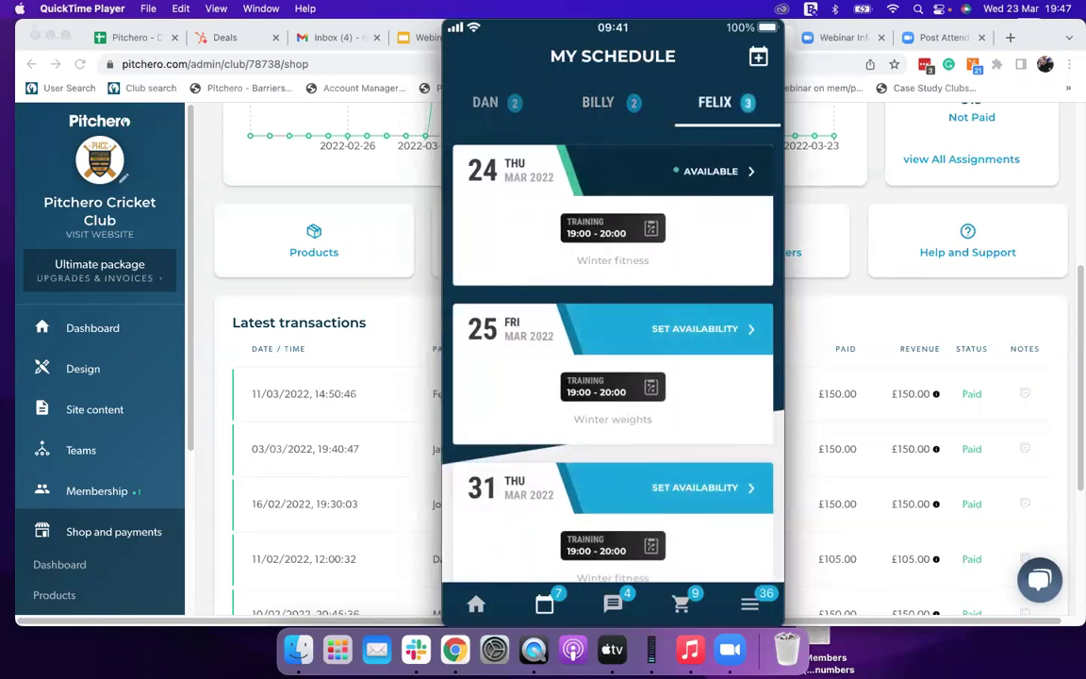
pyautogui.click(702, 328)
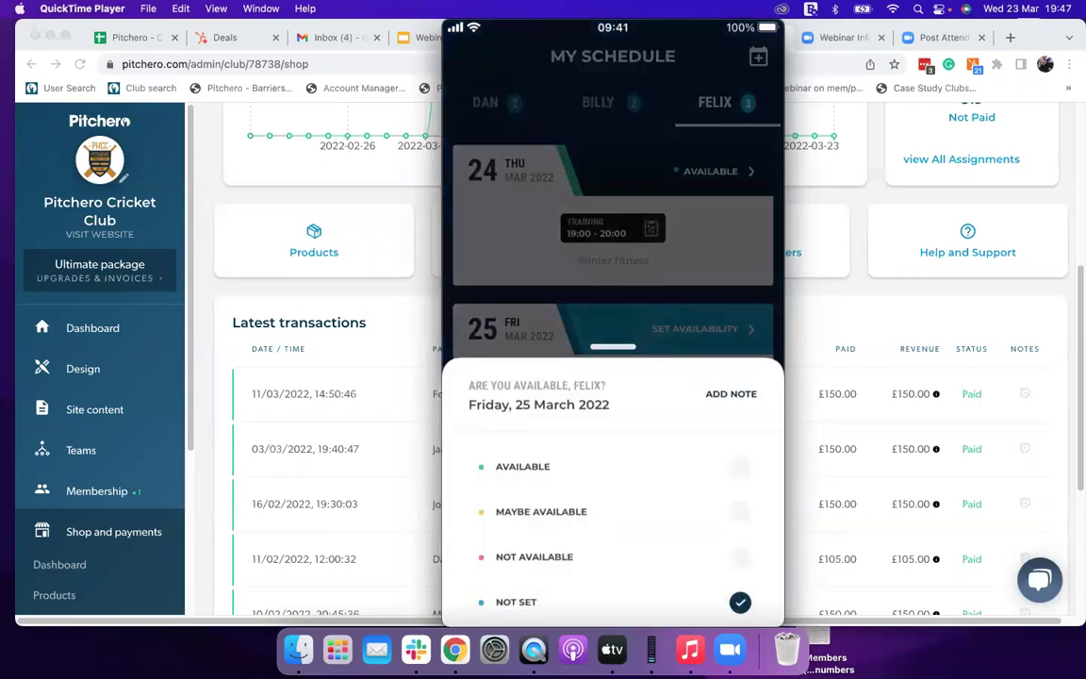
pyautogui.click(534, 556)
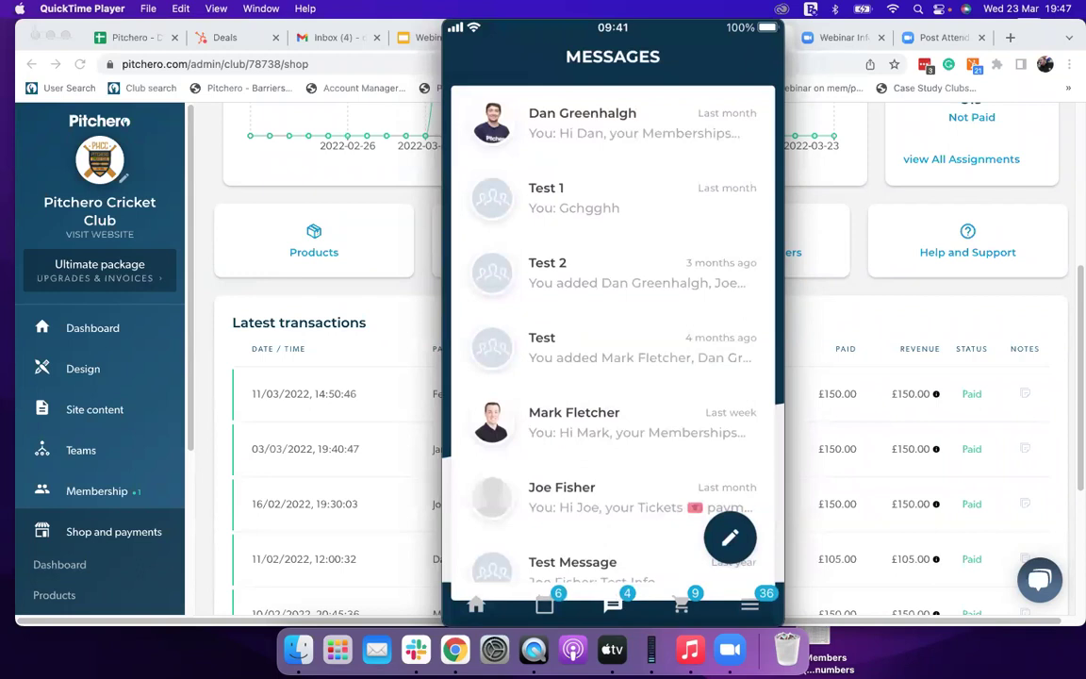
# Open the first Messages conversation containing the Summer Special (Clone) membership link
pyautogui.click(613, 123)
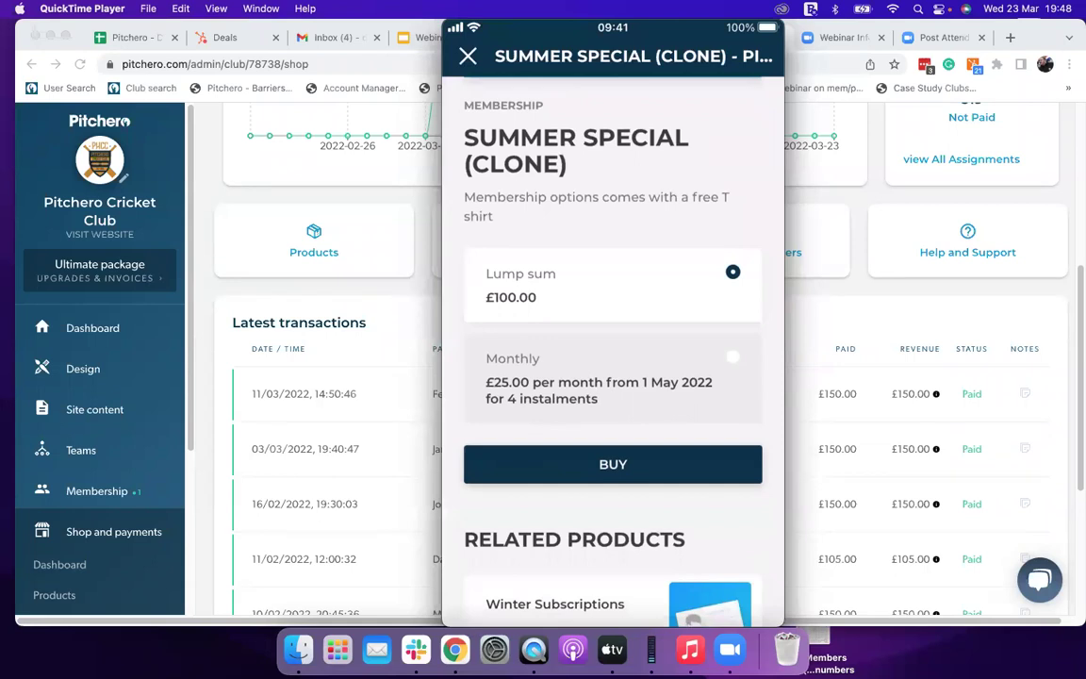
# Start a monthly Summer Special checkout (£25.00 for 4 instalments) up to Select Members
pyautogui.click(613, 377)
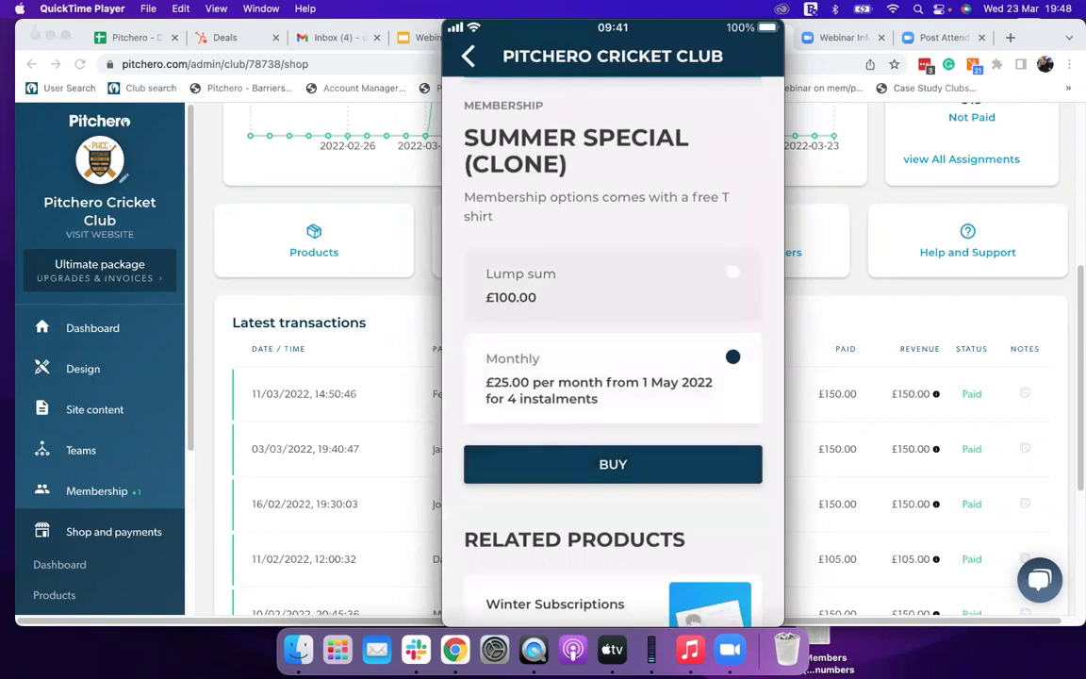
pyautogui.click(613, 464)
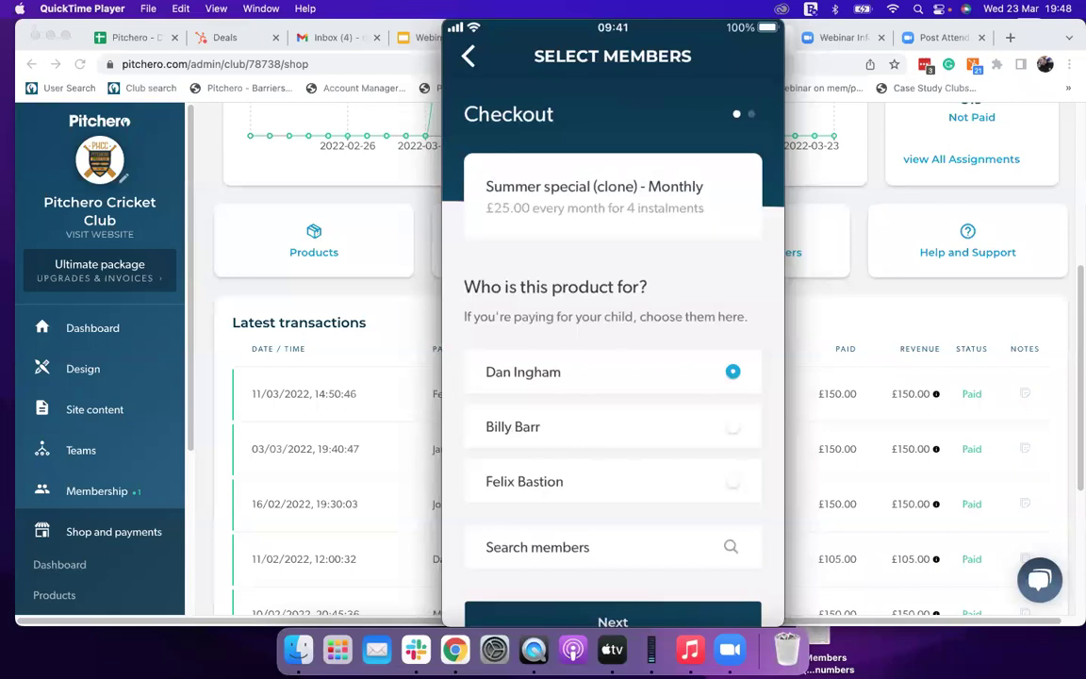
pyautogui.scroll(-2, 613, 377)
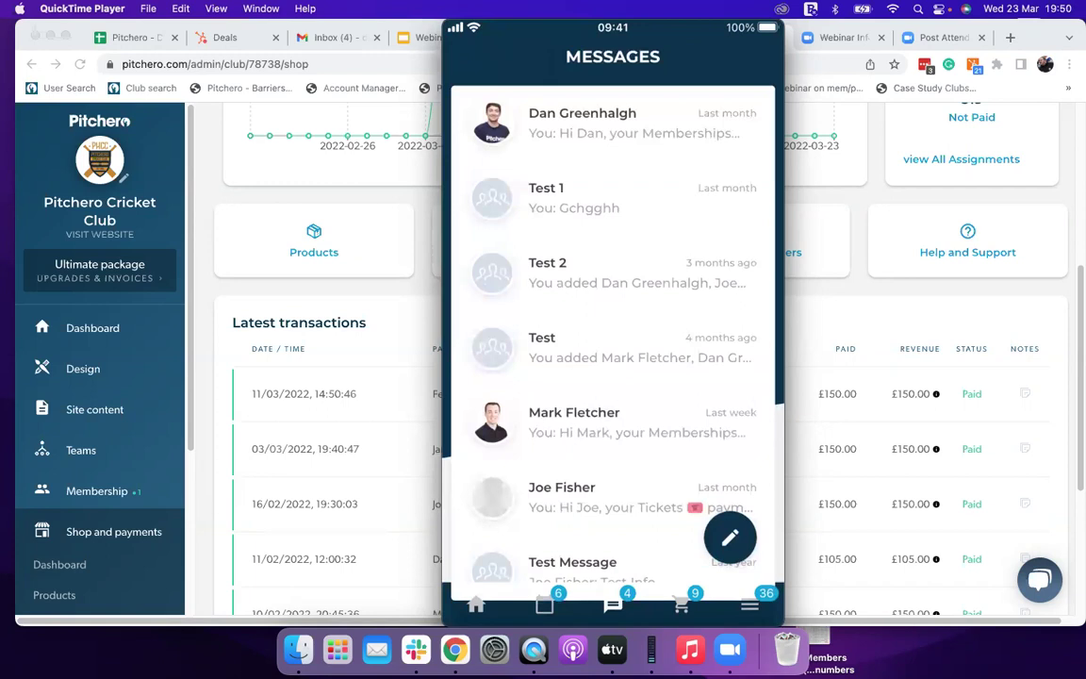
# Open the club shop and browse its Membership and Fundraising categories
pyautogui.click(680, 604)
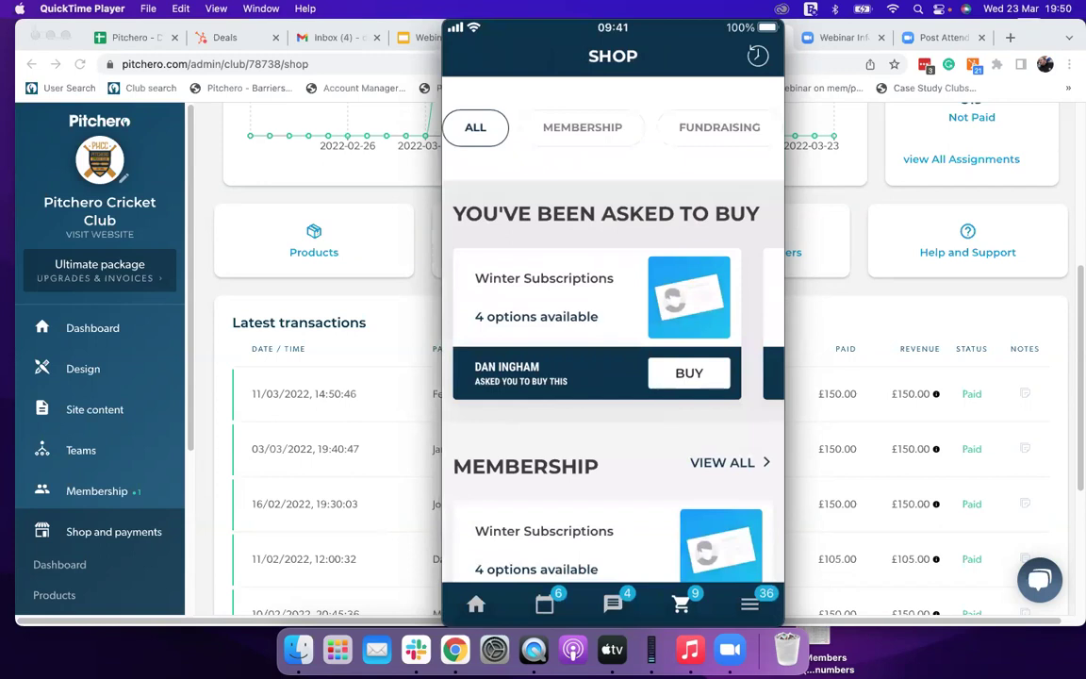
pyautogui.hscroll(5, 608, 325)
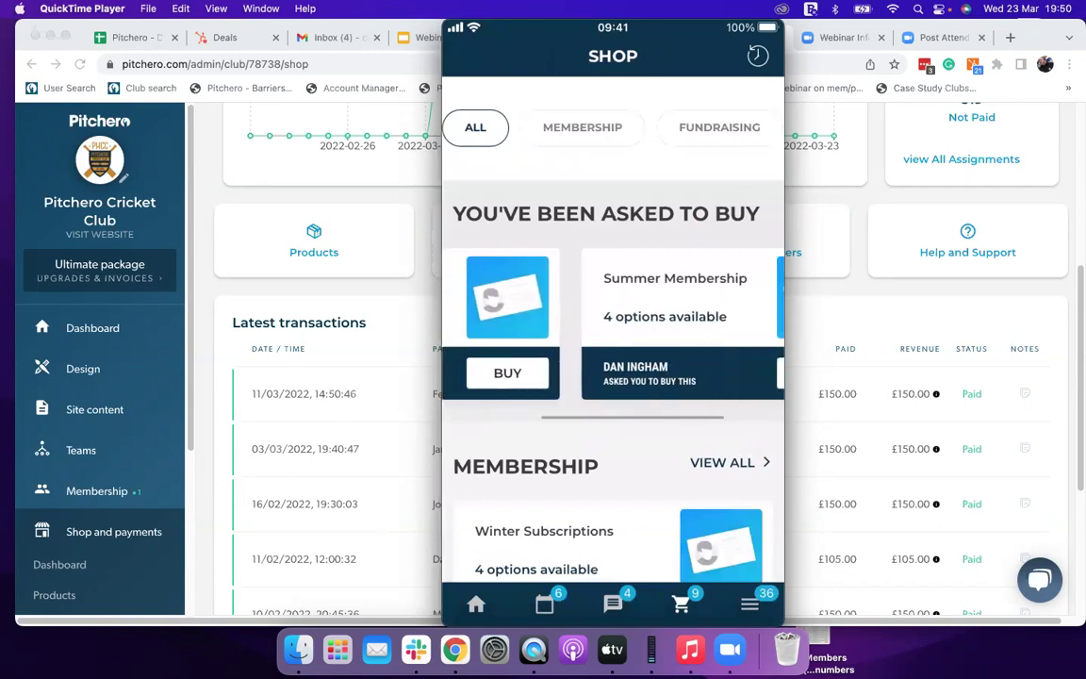
pyautogui.hscroll(-5, 613, 325)
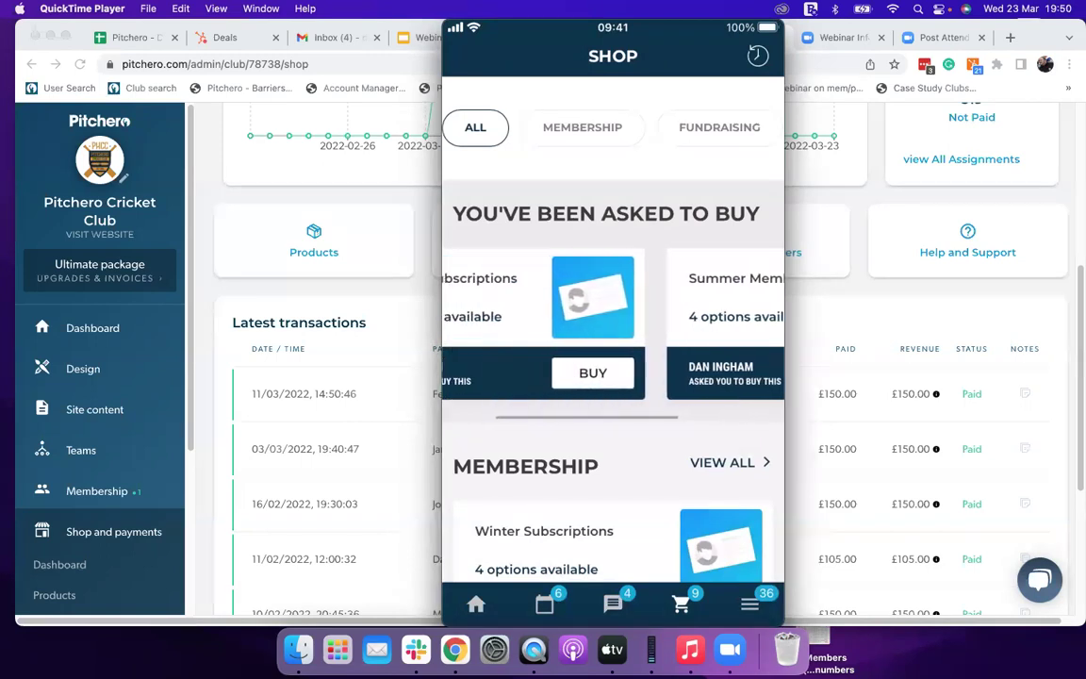
pyautogui.click(582, 126)
pyautogui.click(720, 127)
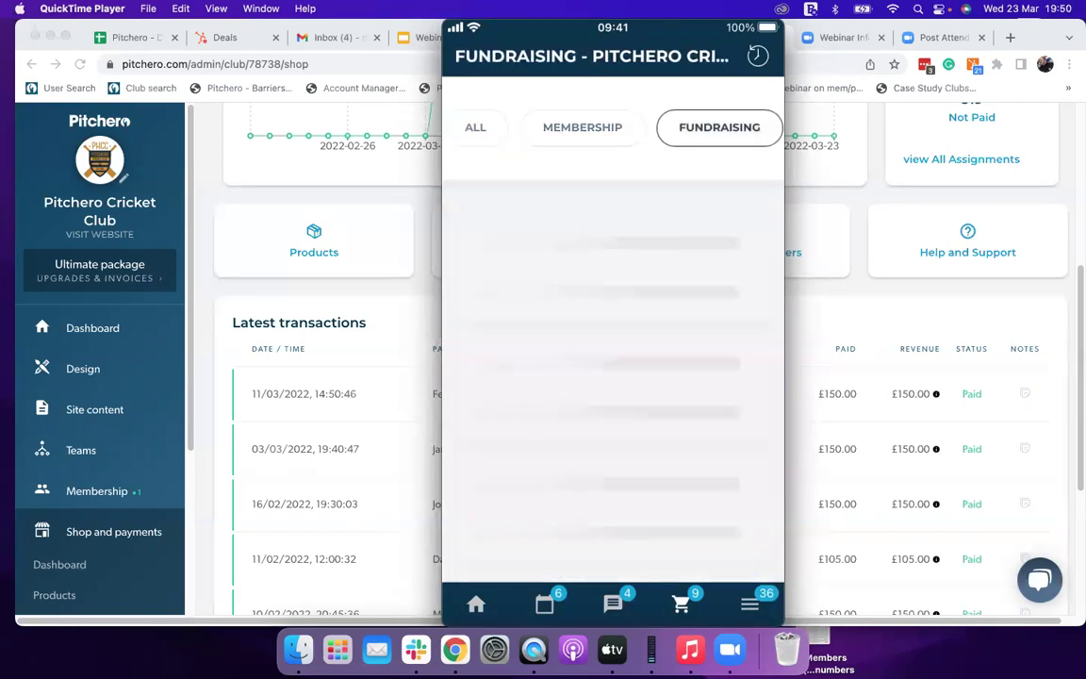
# Show the Teamwear items and open the Mens Training Shorts product
pyautogui.hscroll(3, 613, 127)
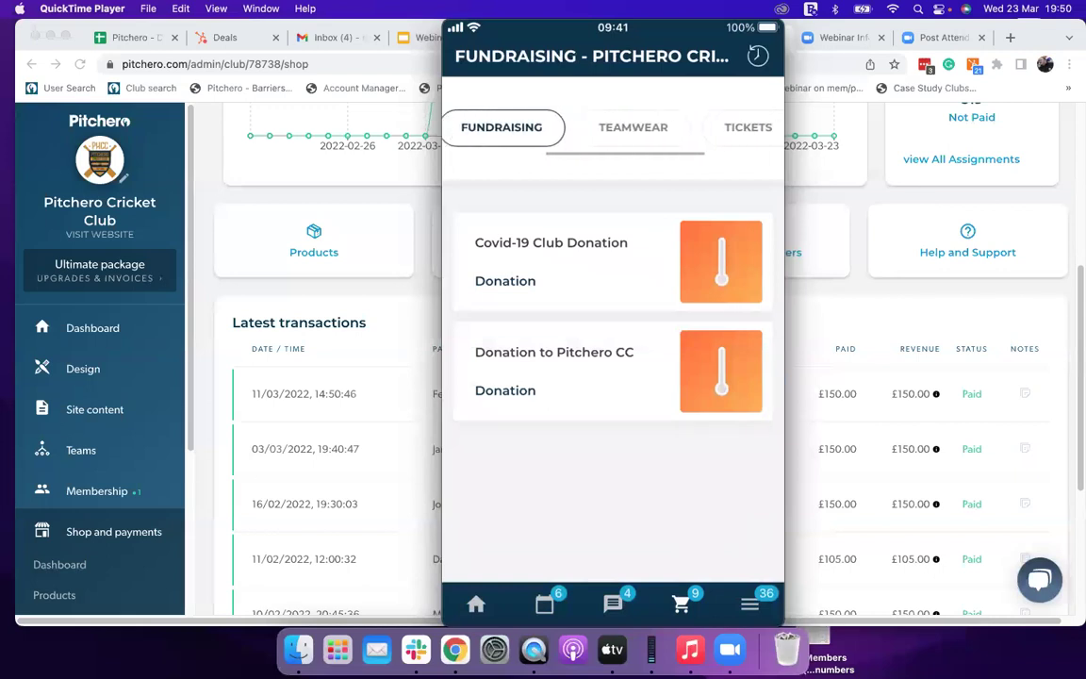
pyautogui.click(564, 127)
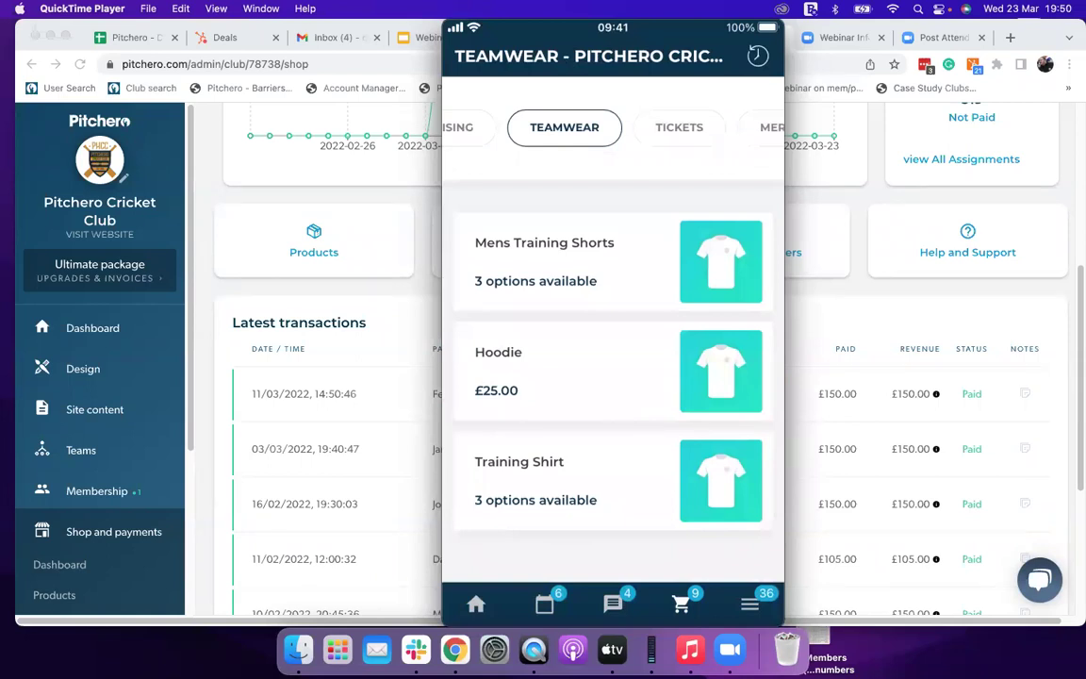
pyautogui.click(544, 261)
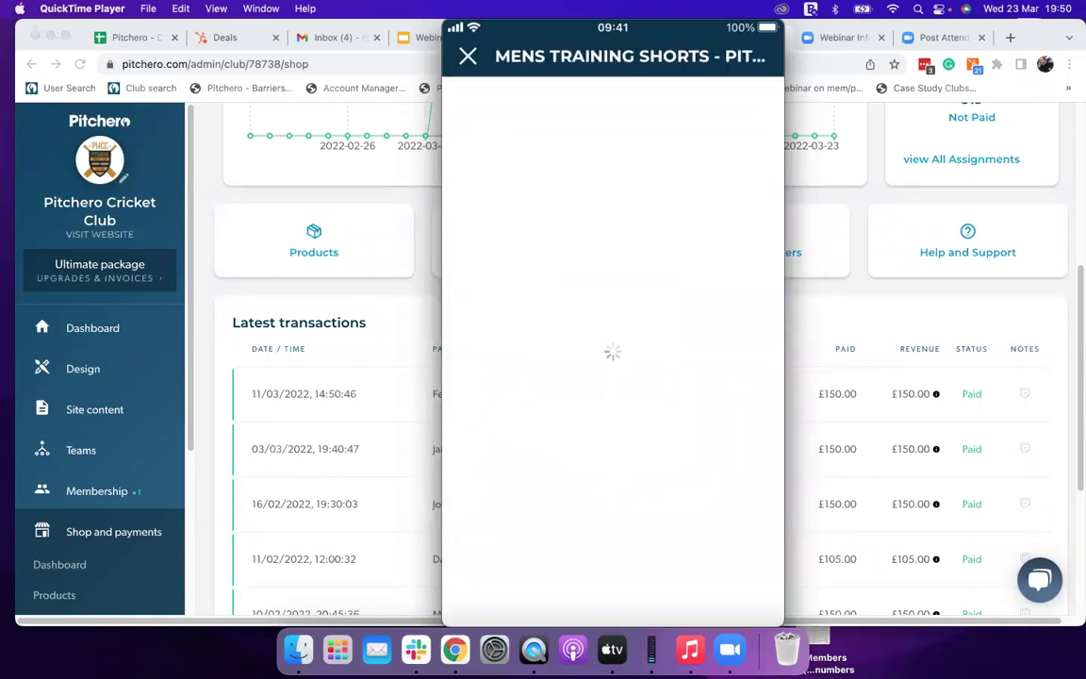
# Scroll through the Mens Training Shorts sizes (Small £10.00, Medium £12.00, Large £15.00) and back
pyautogui.scroll(-5, 613, 358)
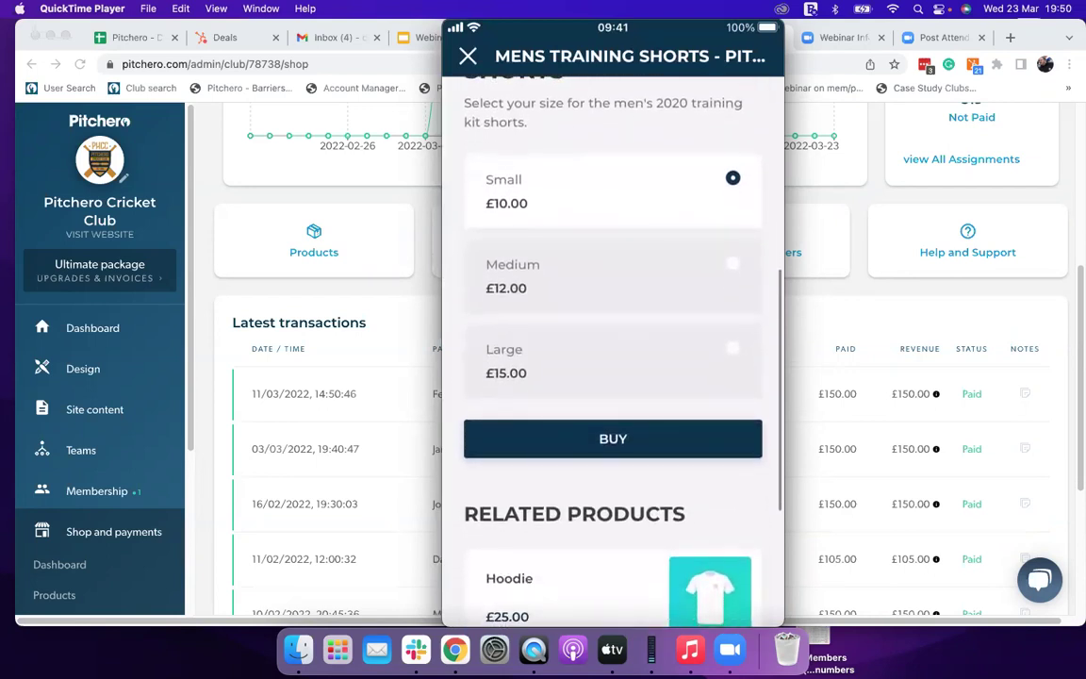
pyautogui.scroll(5, 613, 358)
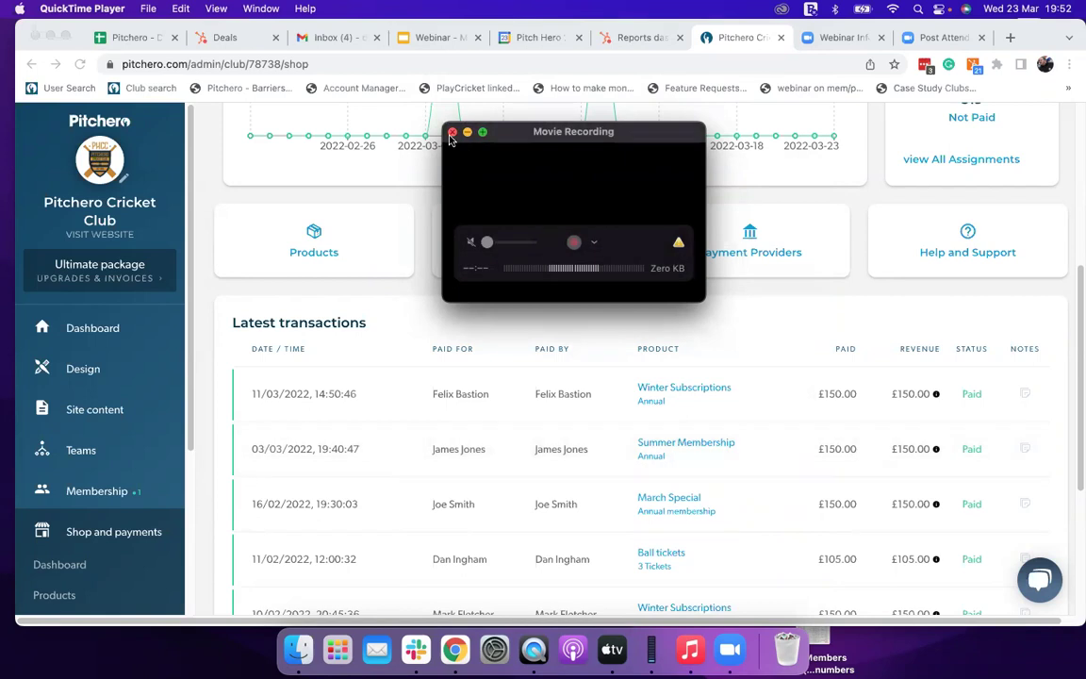
# Close the empty QuickTime Movie Recording window to reveal the Shop dashboard
pyautogui.click(452, 133)
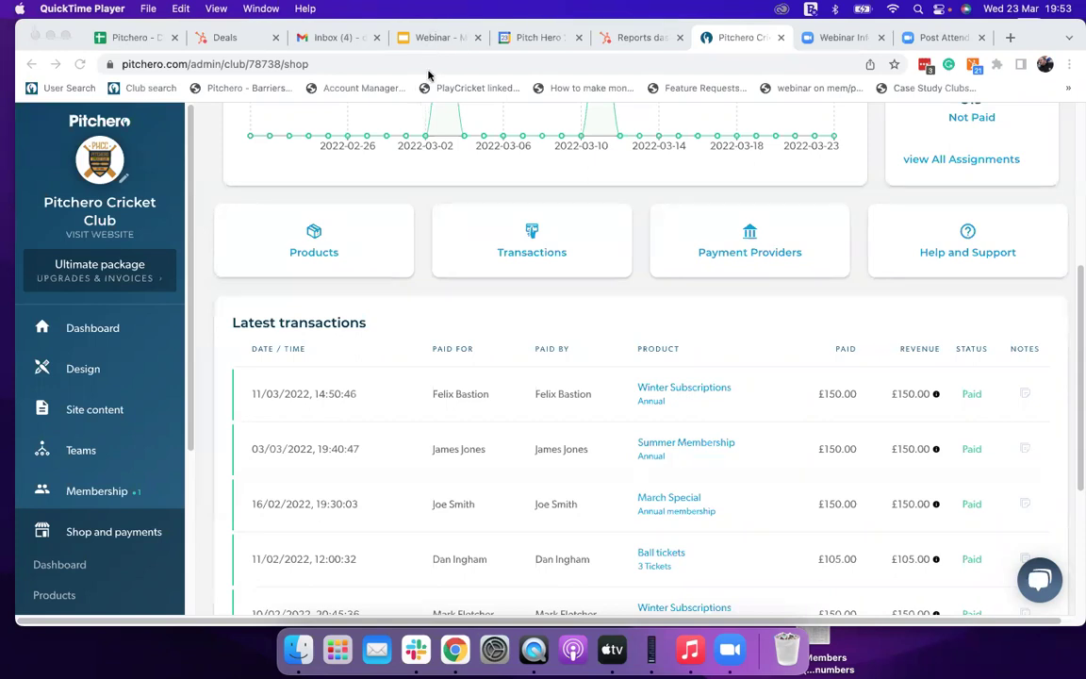
# Bring the browser forward and switch to the Webinar slide deck tab
pyautogui.click(934, 26)
pyautogui.moveTo(1042, 44); pyautogui.dragTo(1042, 80)
pyautogui.click(429, 73)
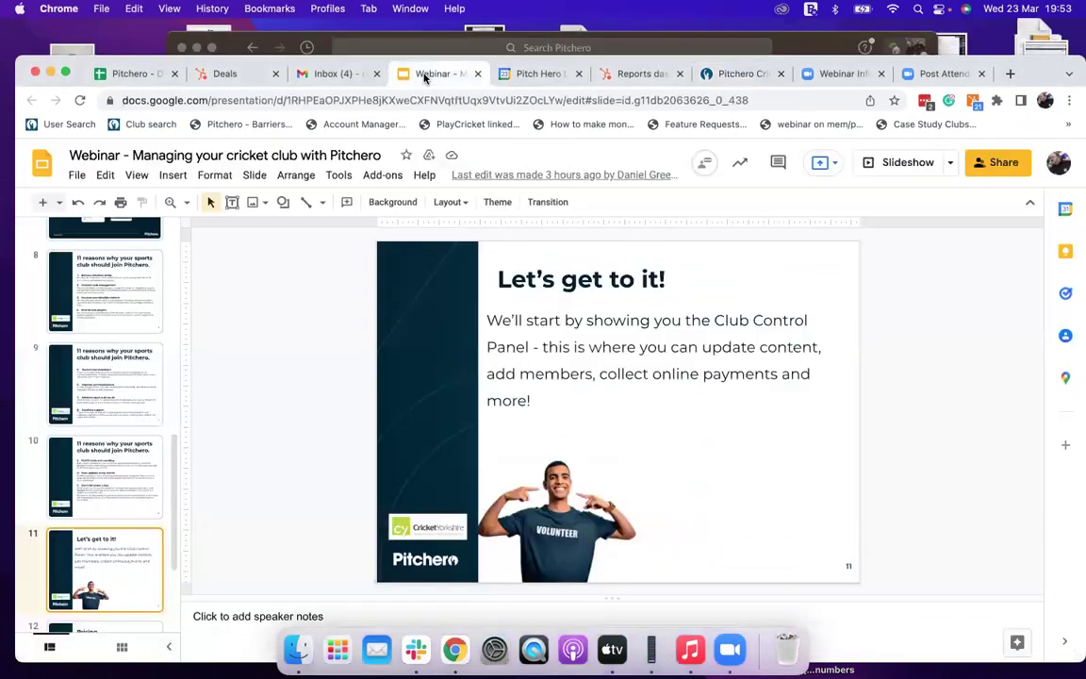
pyautogui.moveTo(968, 59); pyautogui.dragTo(969, 22)
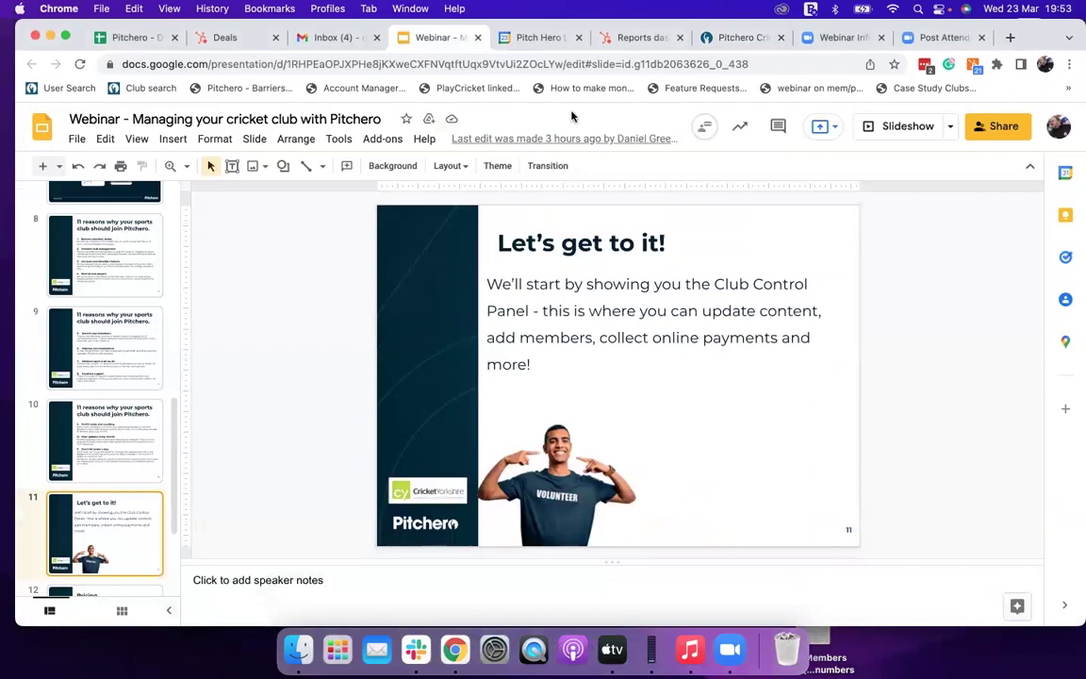
# Present the deck full screen and advance to slide 12, Pricing
pyautogui.click(137, 141)
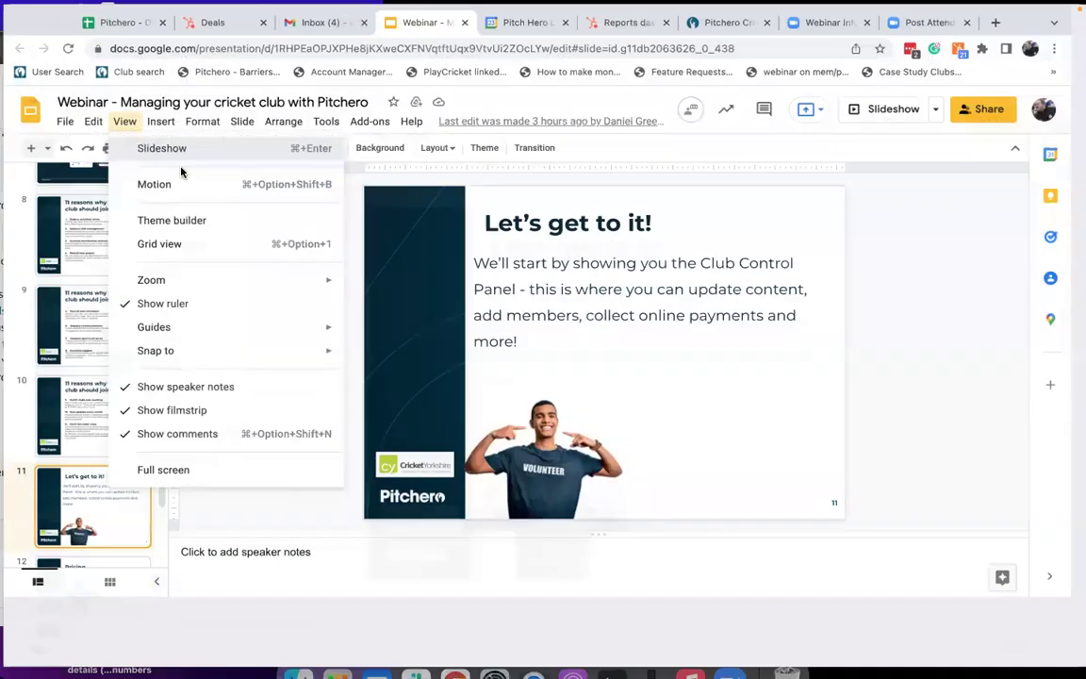
pyautogui.click(179, 170)
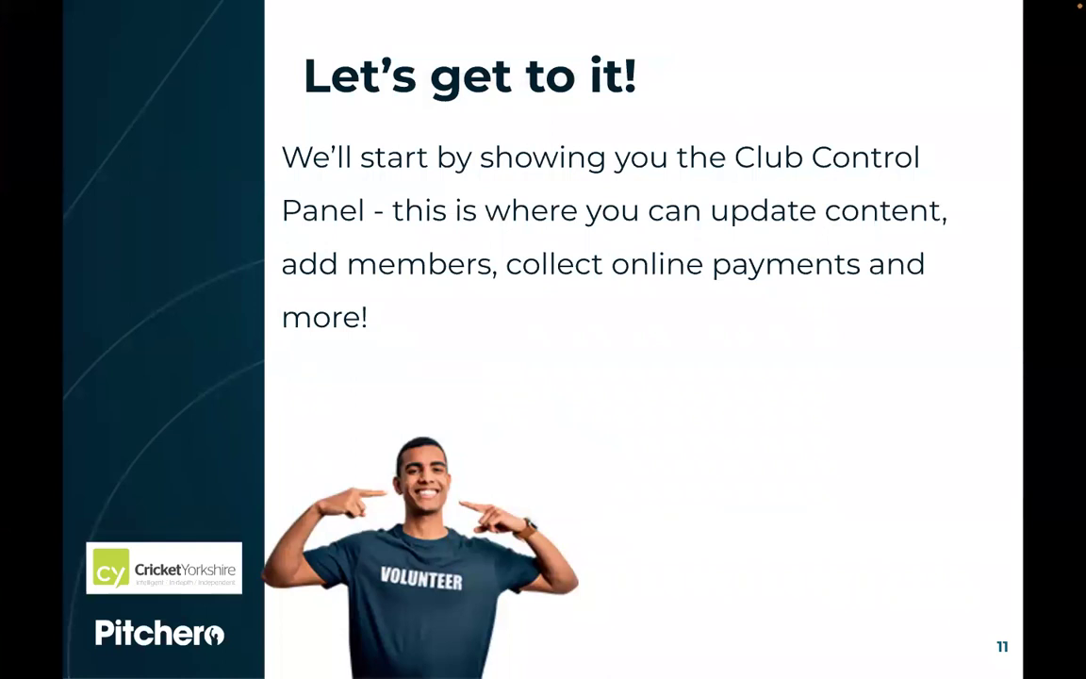
pyautogui.press('Right')
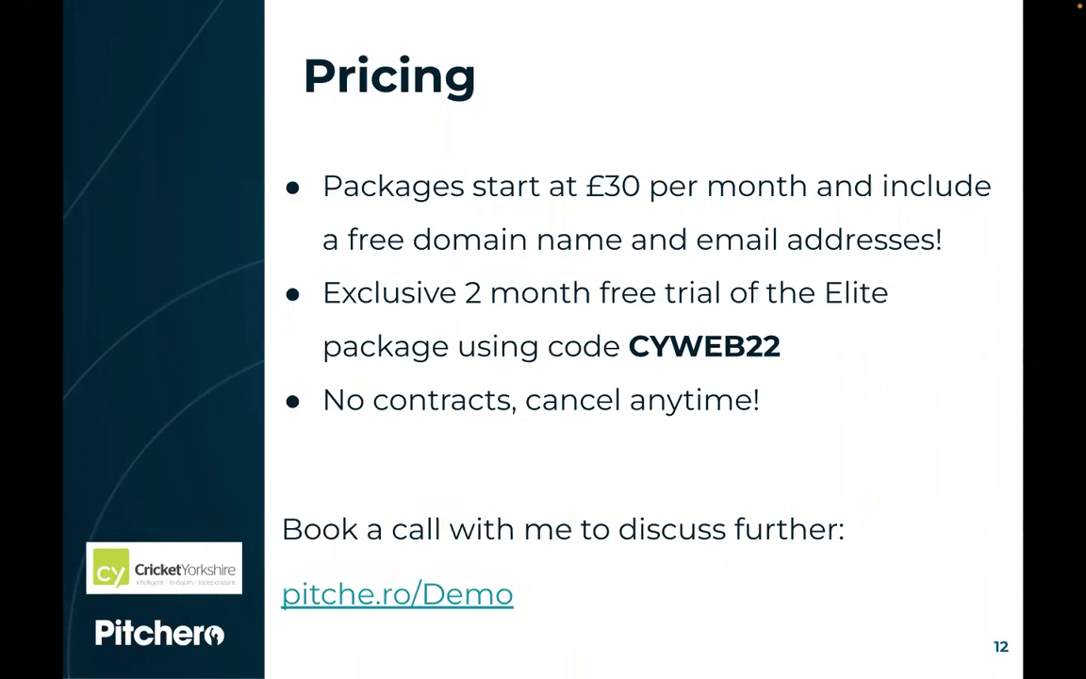